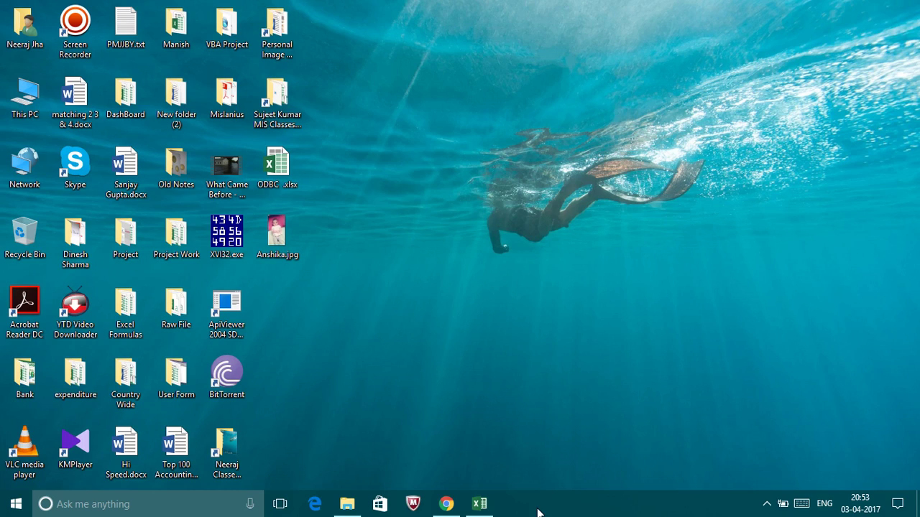
Restore the Heads uniqe id details workbook and start the screen recorder from the tray.
click(494, 511)
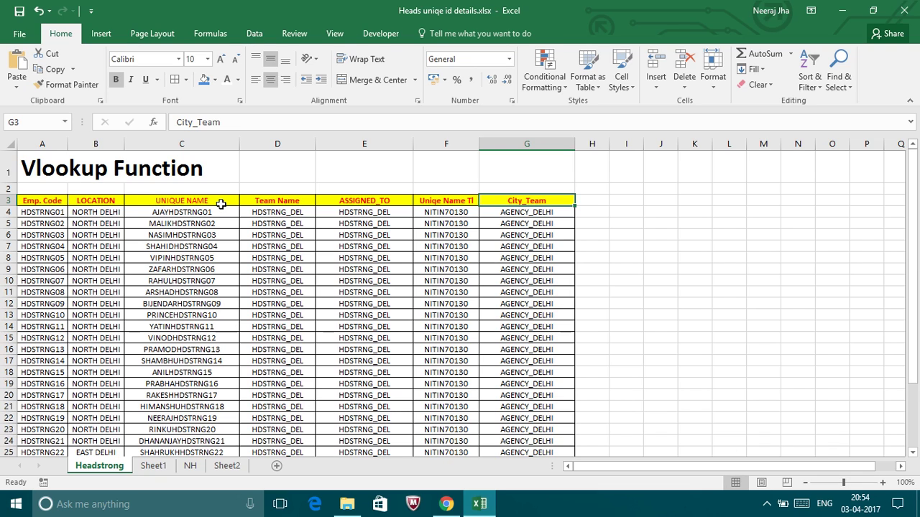
click(445, 143)
right_click(446, 144)
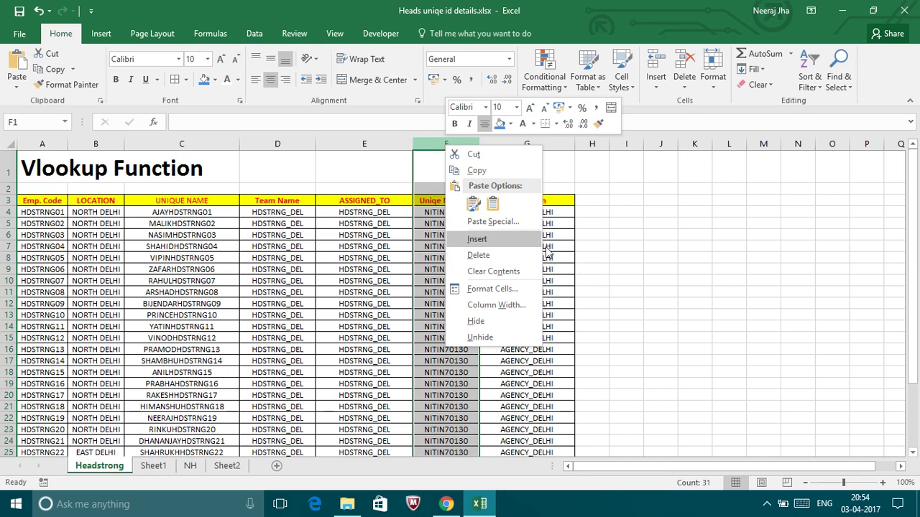
click(768, 503)
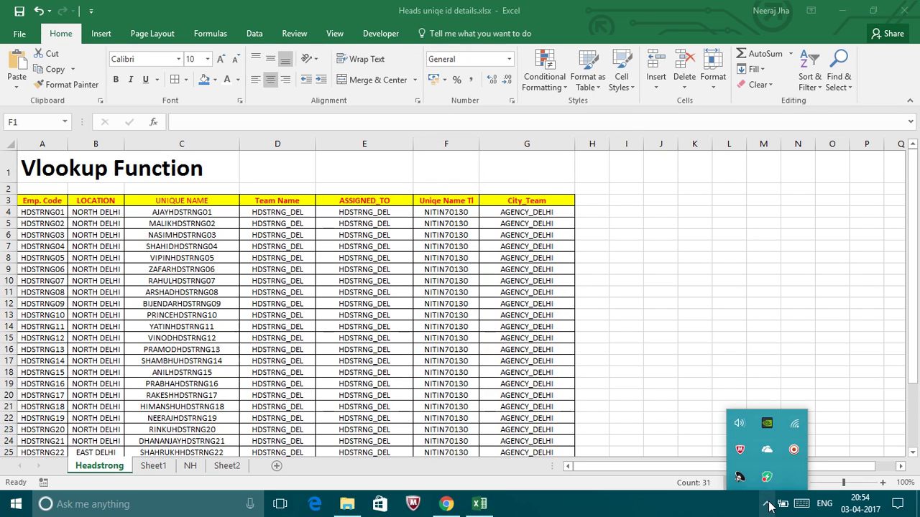
click(794, 452)
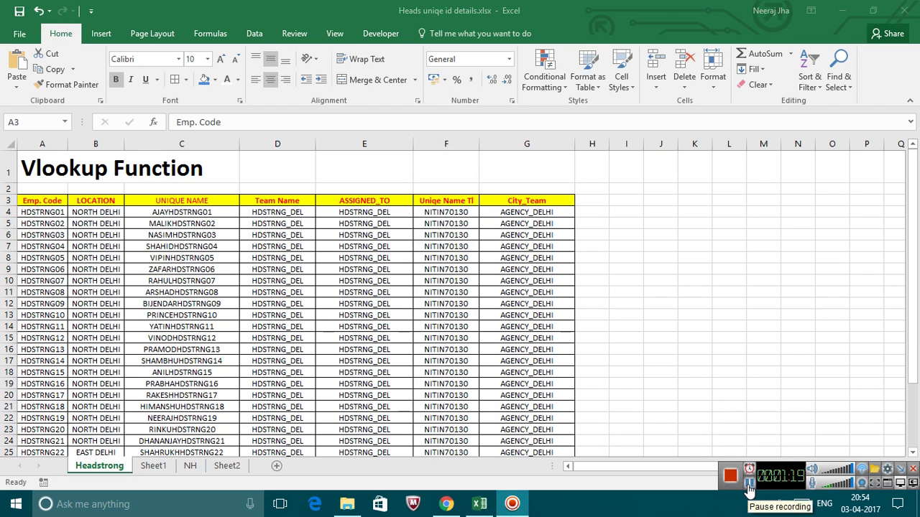
Go over the row 3 headings Emp. Code, LOCATION, UNIQUE NAME and Team Name.
click(39, 204)
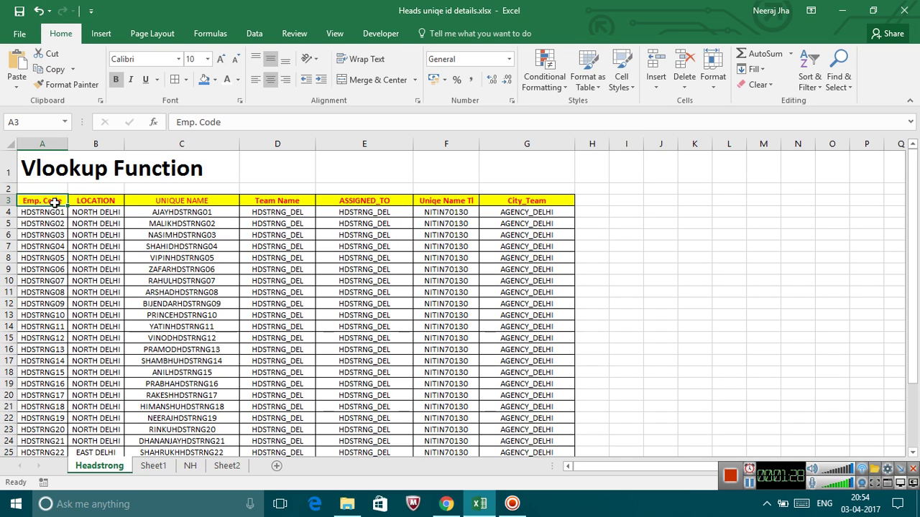
click(97, 204)
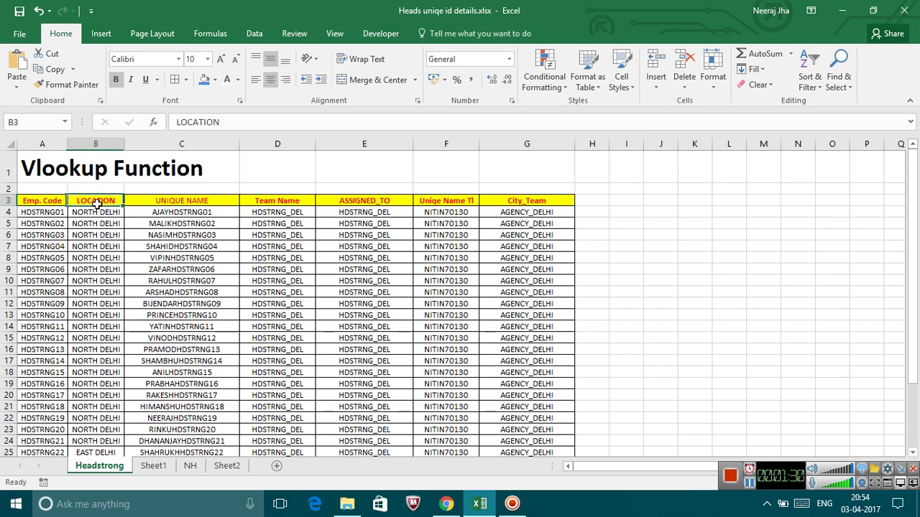
click(161, 201)
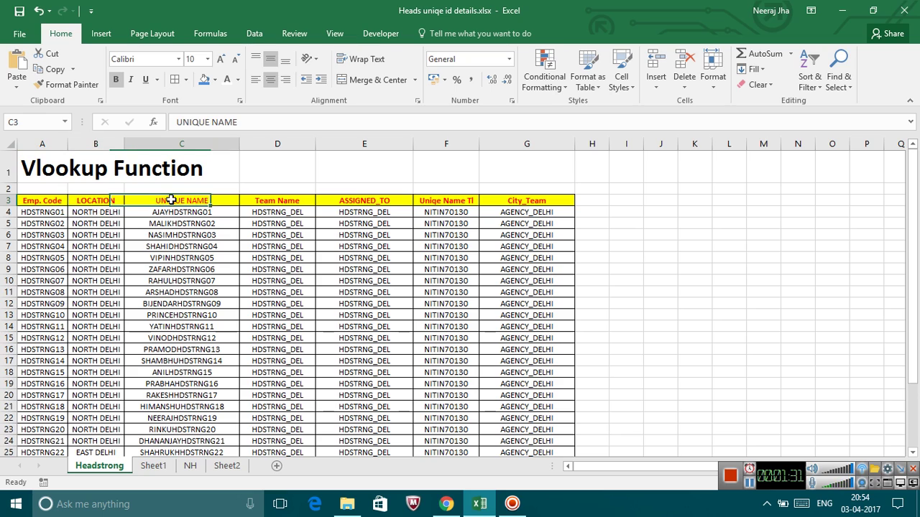
click(278, 199)
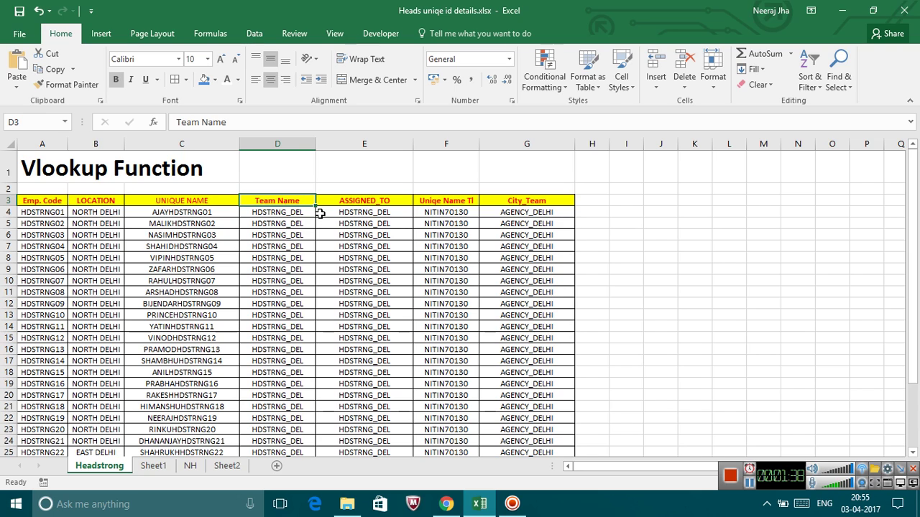
Copy the header row A3:G3 and paste it starting at I3.
key(Right)
key(Right)
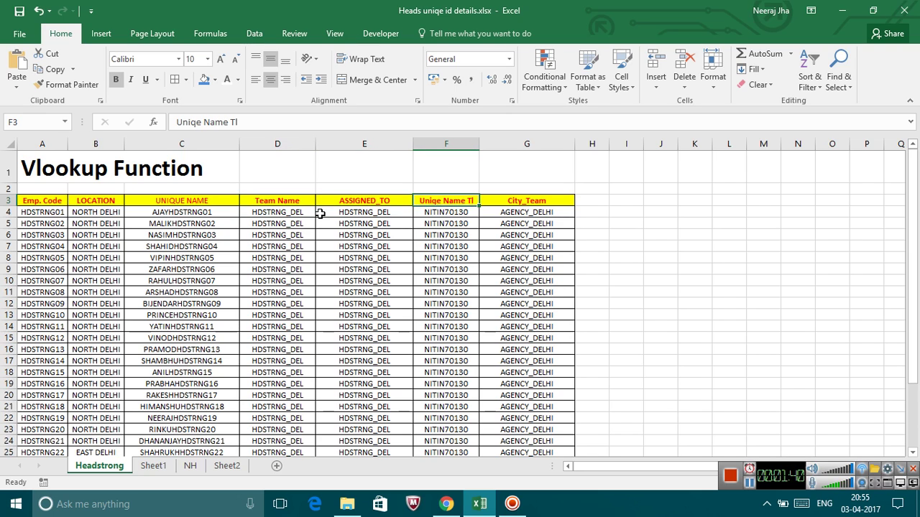
key(Left)
key(Left)
key(Left)
key(Left)
key(Left)
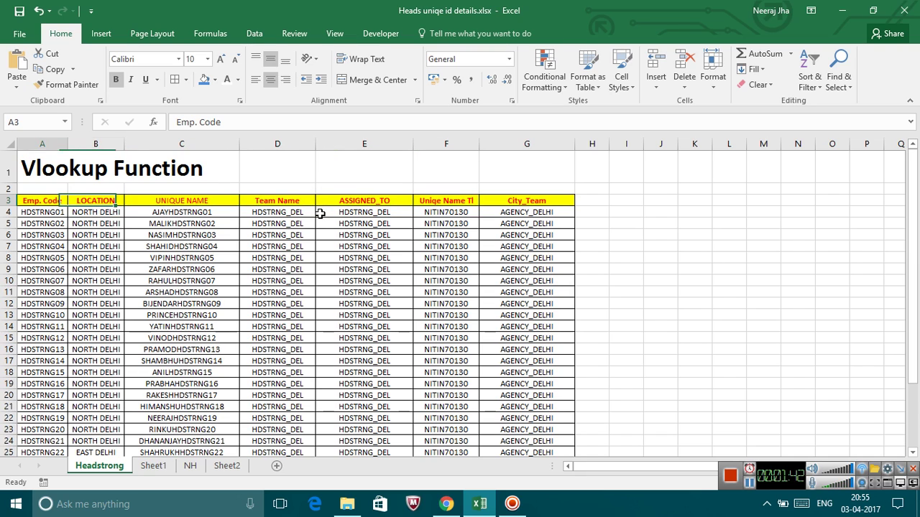
key(shift+Right)
key(shift+Right)
key(shift+Right)
key(shift+Right)
key(shift+Right)
key(shift+Right)
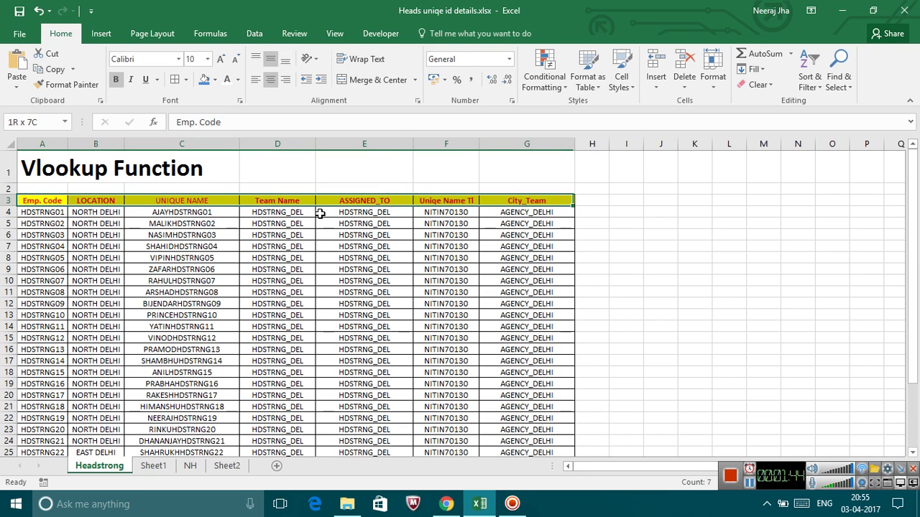
key(ctrl+c)
key(Right)
key(Right)
key(Right)
key(Right)
key(Right)
key(Right)
key(Right)
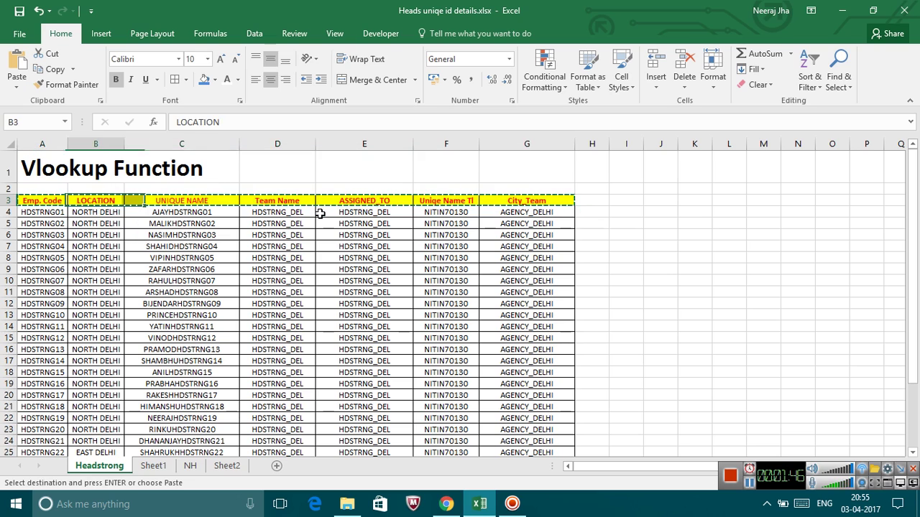
key(Right)
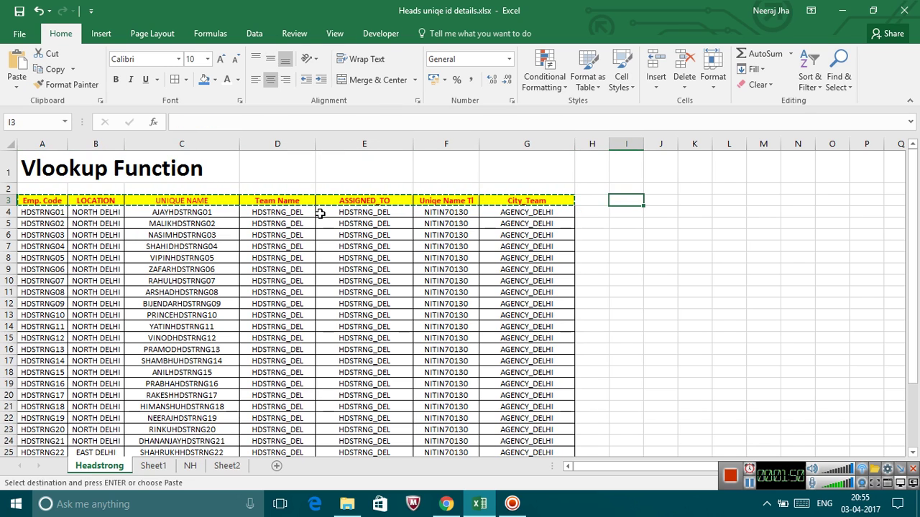
key(ctrl+v)
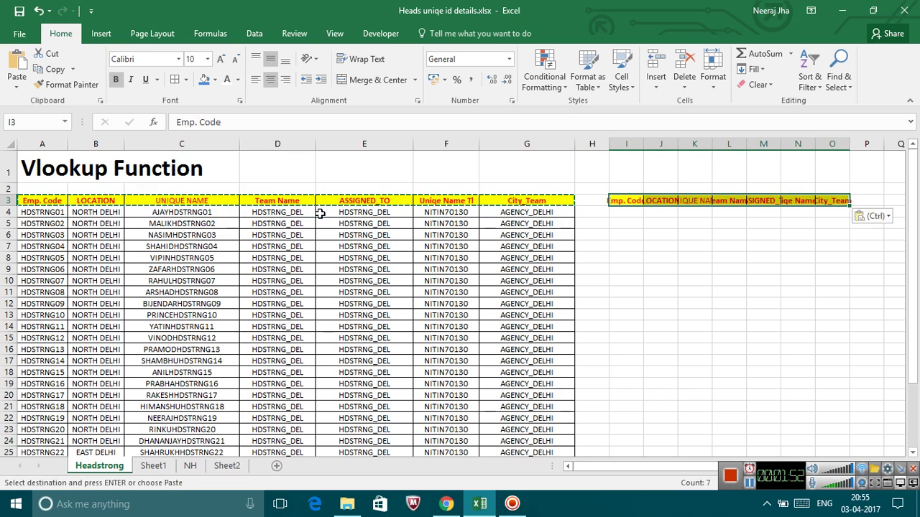
Autofit the pasted columns I–O and check the copied headings.
drag(625, 146, 841, 145)
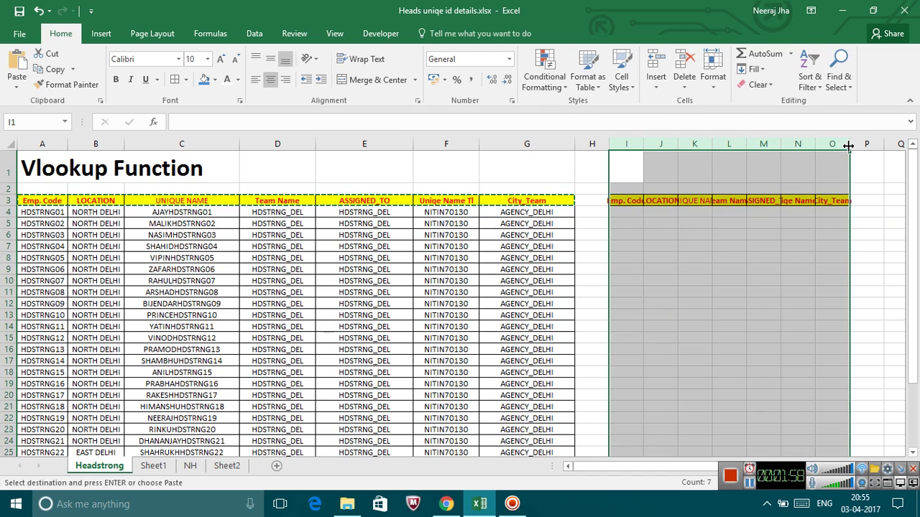
double_click(848, 145)
click(740, 198)
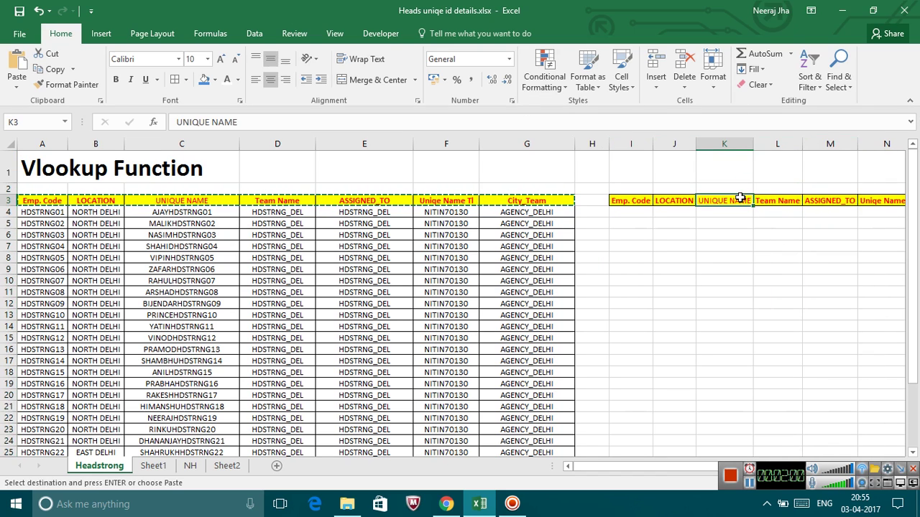
click(641, 216)
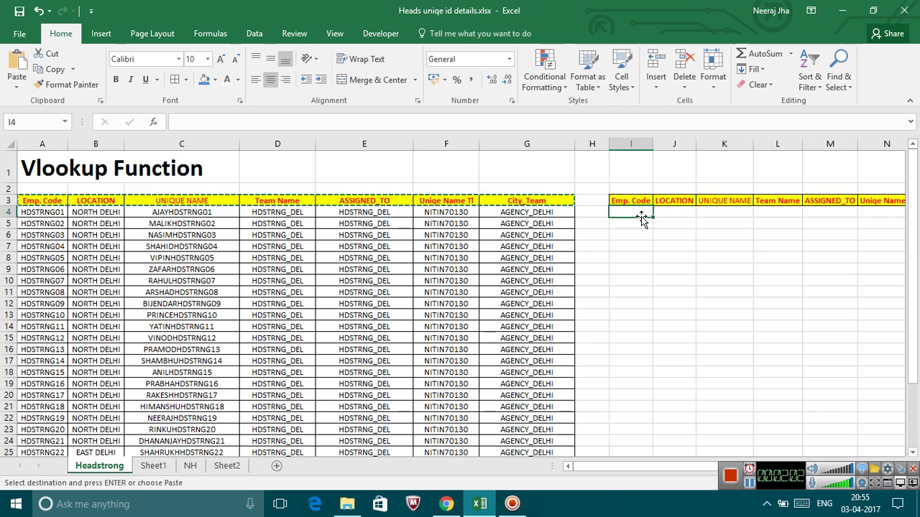
click(674, 200)
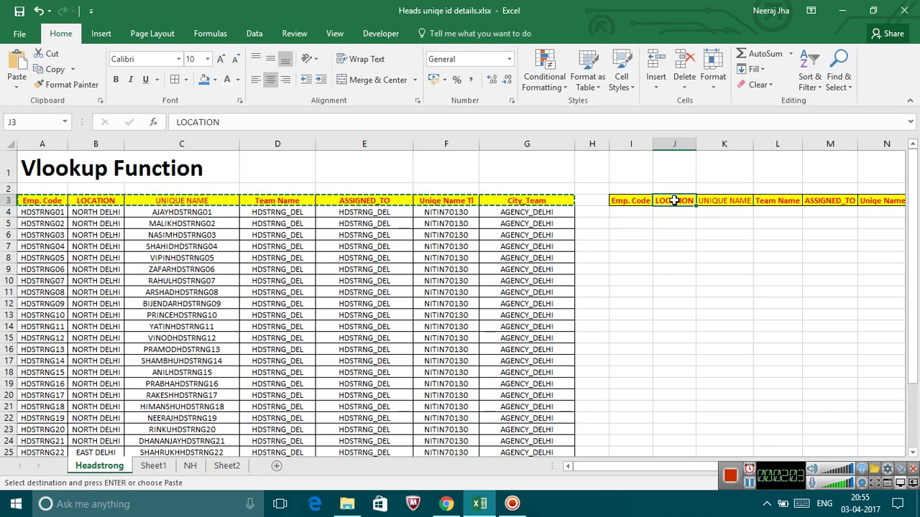
click(723, 201)
click(764, 201)
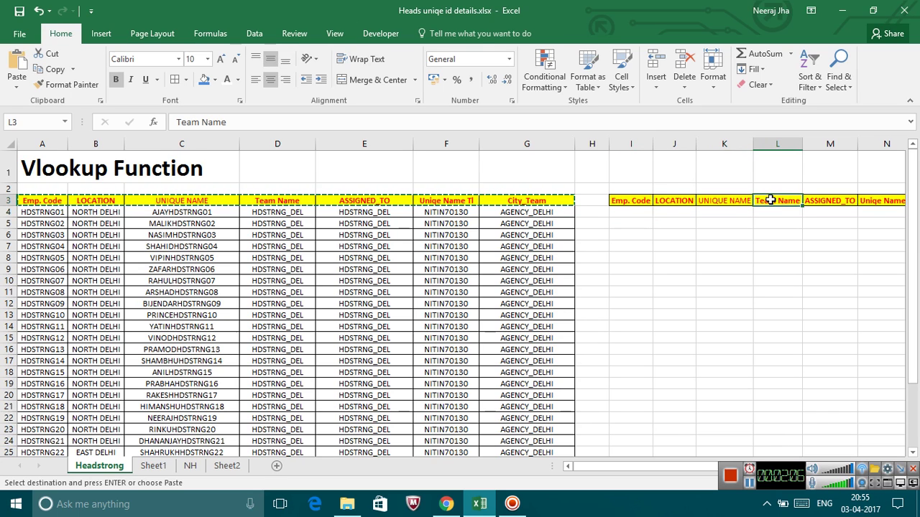
Delete column M so the copied ASSIGNED_TO heading is removed.
click(822, 200)
click(823, 143)
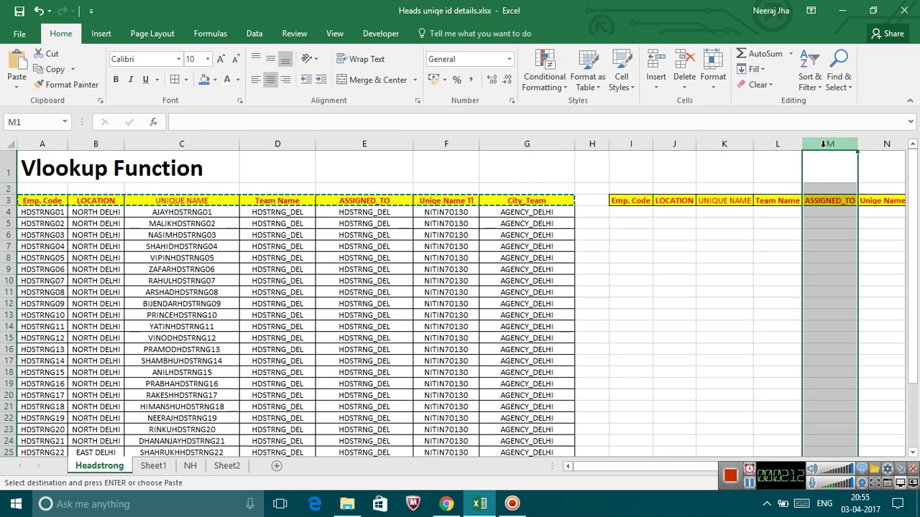
key(ctrl+minus)
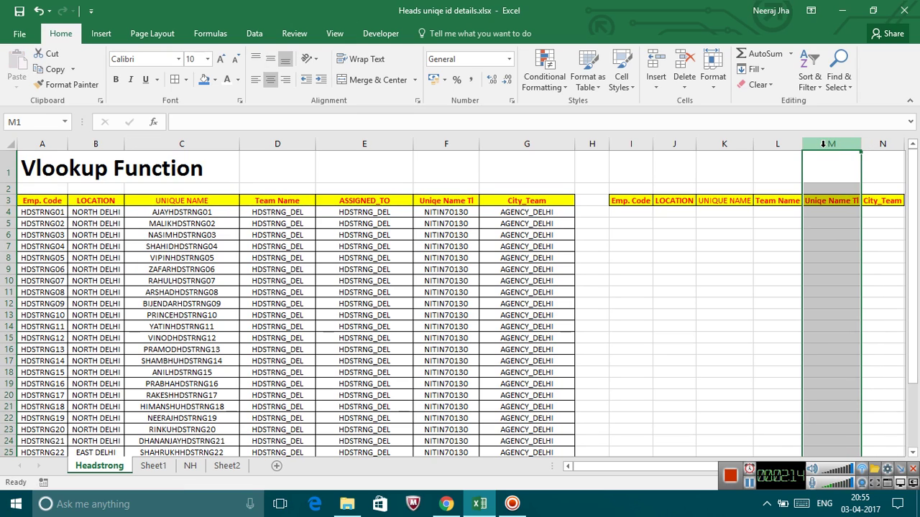
drag(757, 228, 655, 212)
Type =VLOOKUP(I4, into J4, with I4 as the lookup value.
click(680, 213)
click(679, 214)
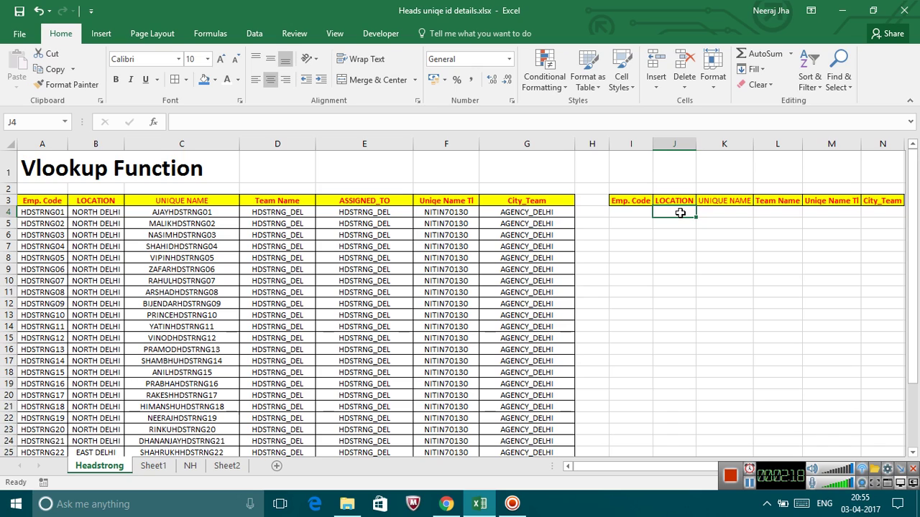
text(=)
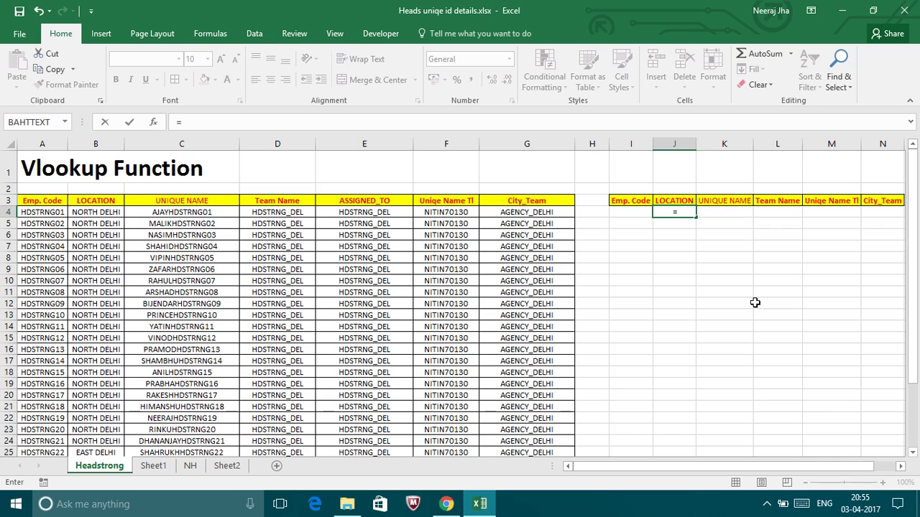
text(l)
key(BackSpace)
text(vl)
key(Tab)
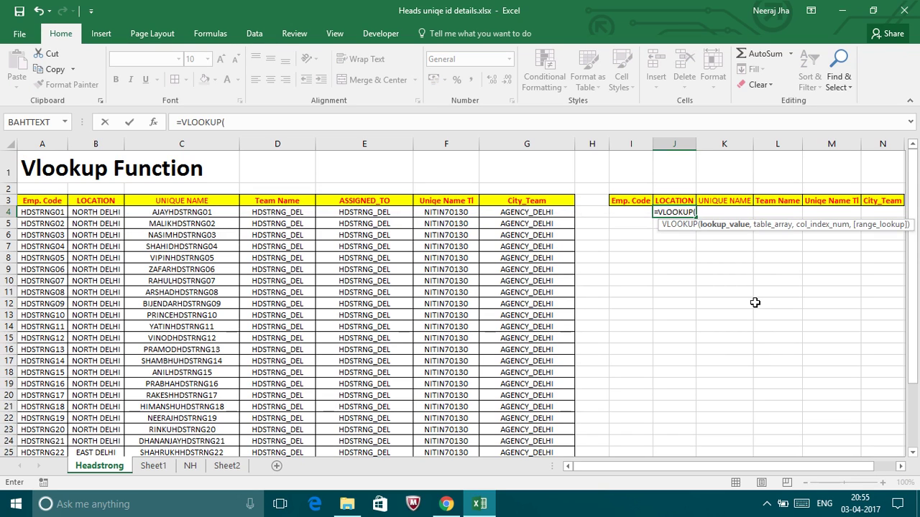
key(Left)
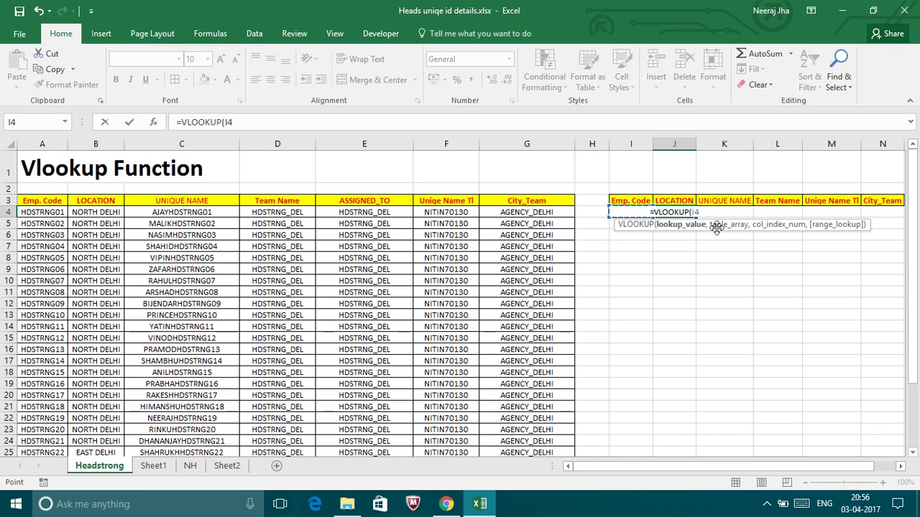
text(,)
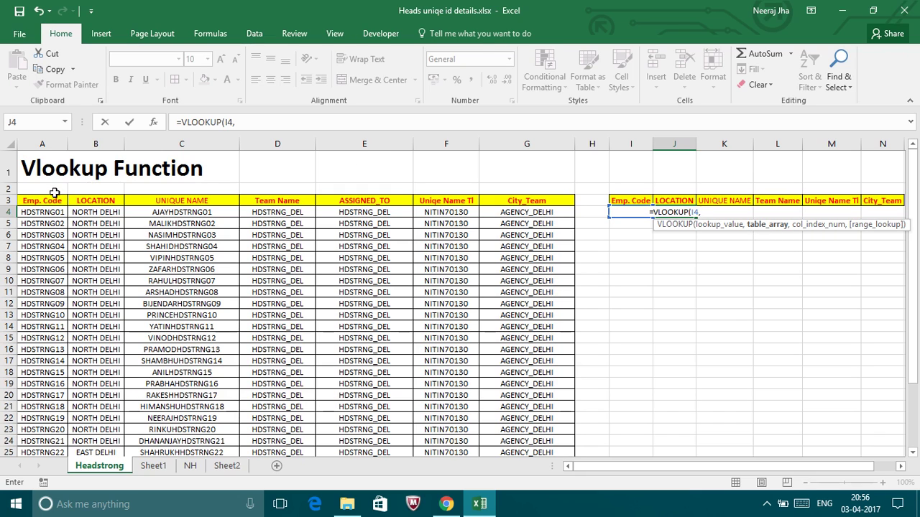
Complete J4 as =VLOOKUP(I4,$A:$G,2,0) for LOCATION, which returns #N/A.
drag(40, 202, 43, 201)
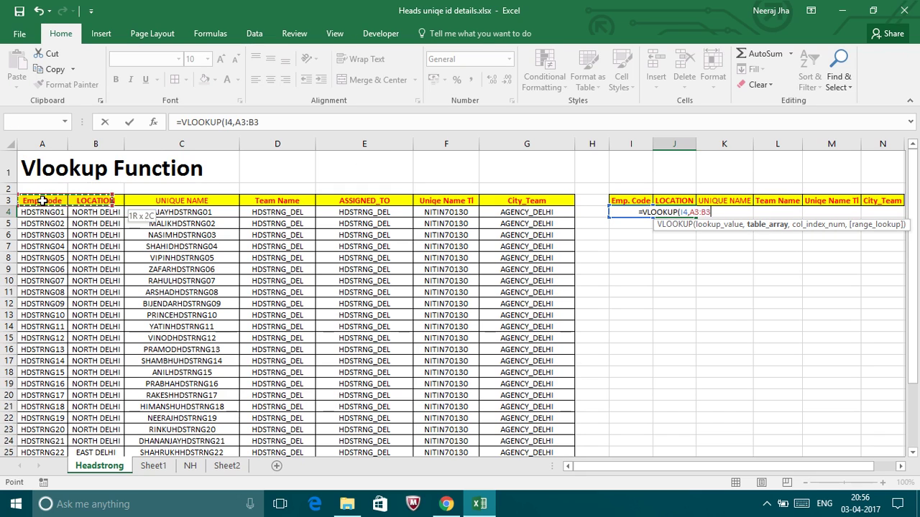
key(shift+Right)
key(shift+Right)
key(shift+Right)
key(shift+Right)
key(shift+Right)
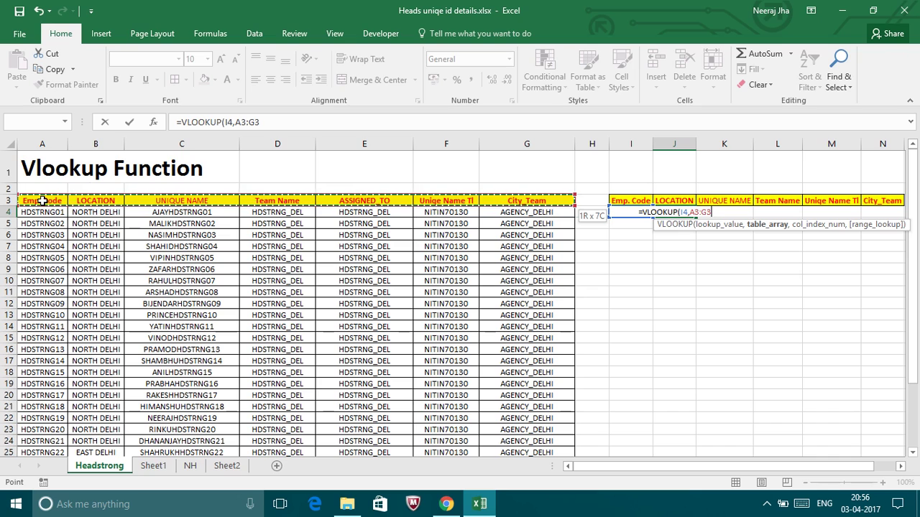
click(41, 140)
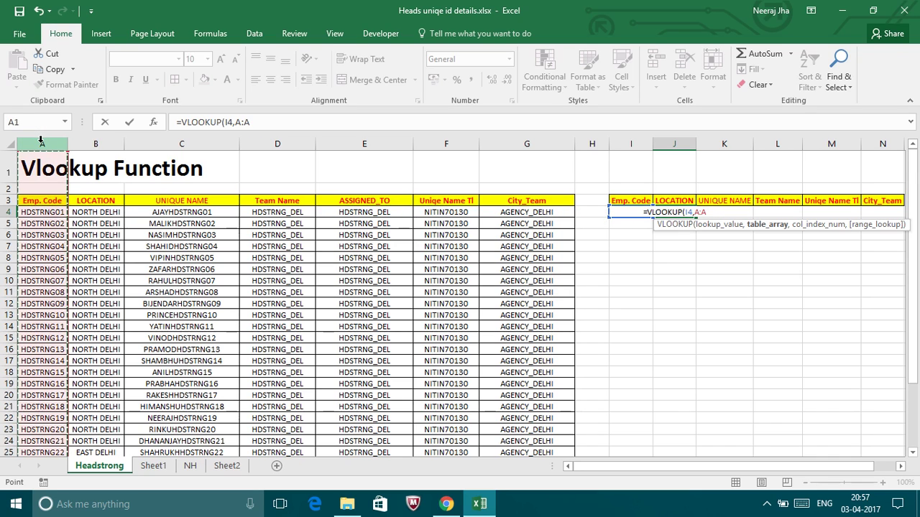
key(shift+Right)
key(shift+Right)
key(shift+Right)
key(shift+Right)
key(shift+Right)
key(shift+Right)
key(shift+Right)
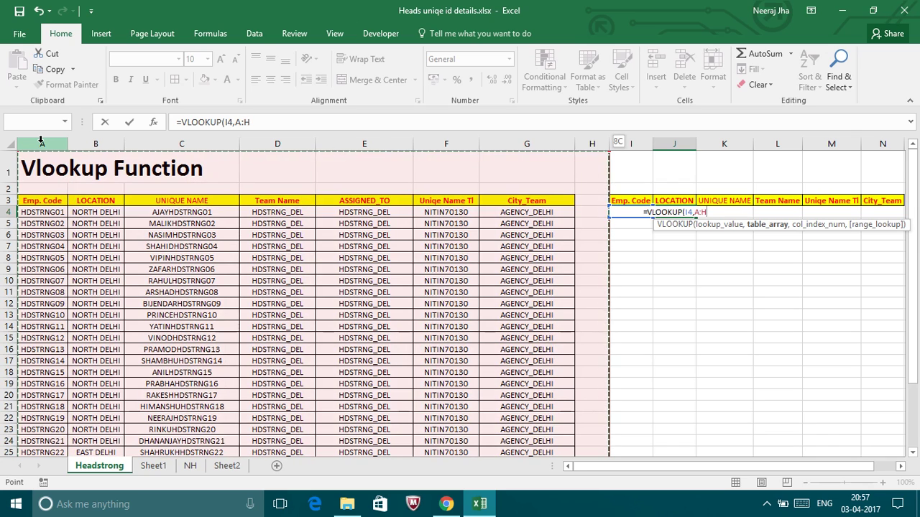
key(shift+Left)
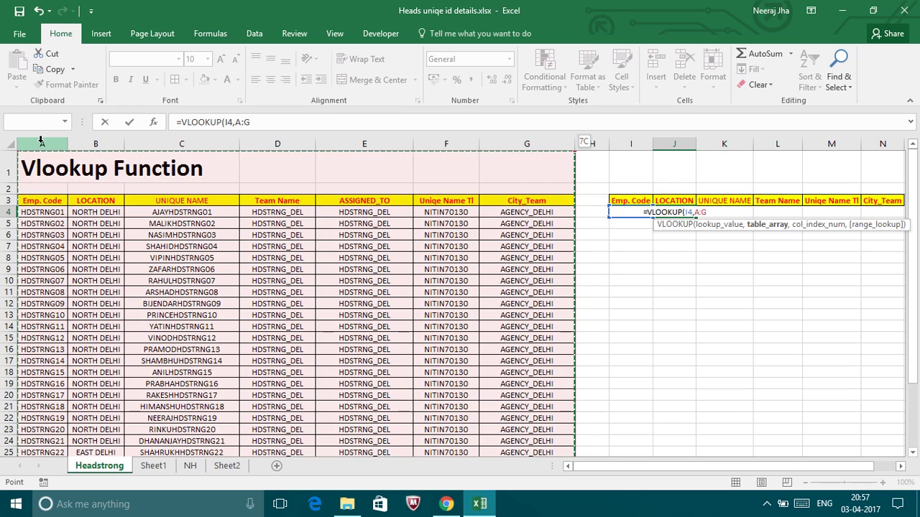
key(F4)
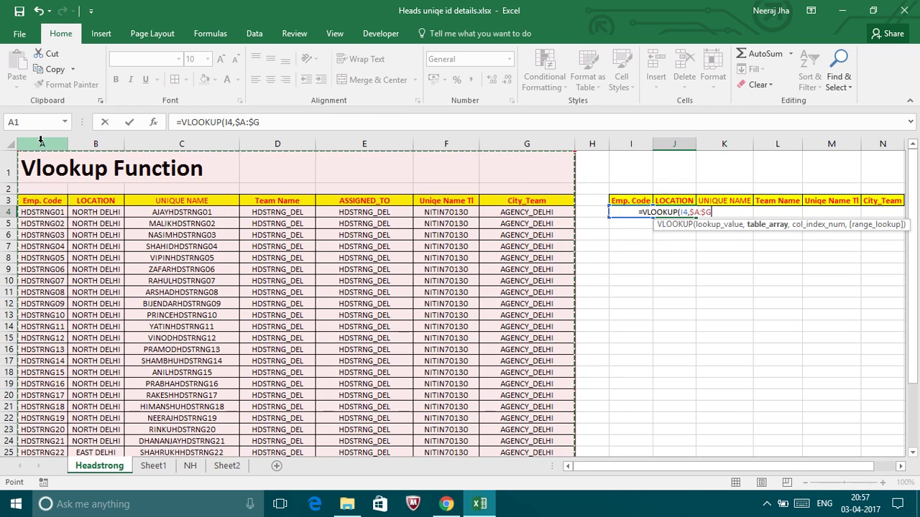
text(,)
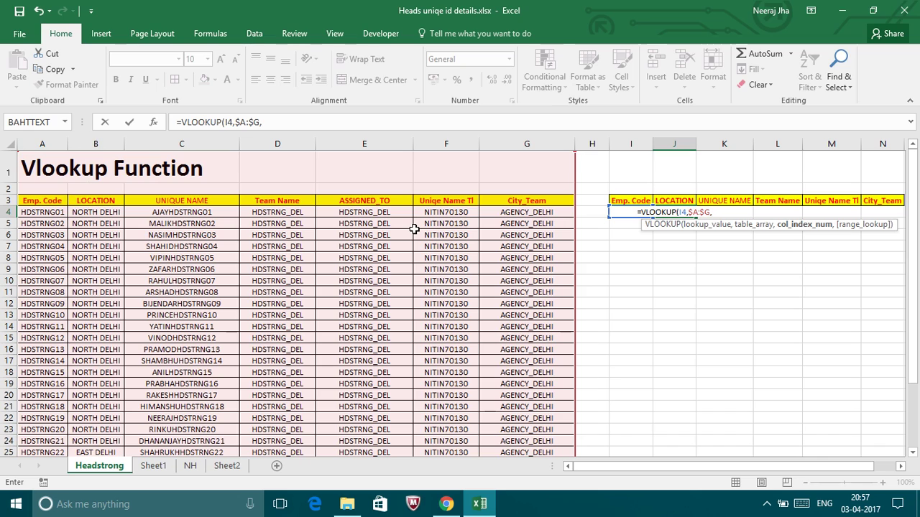
text(2,0)
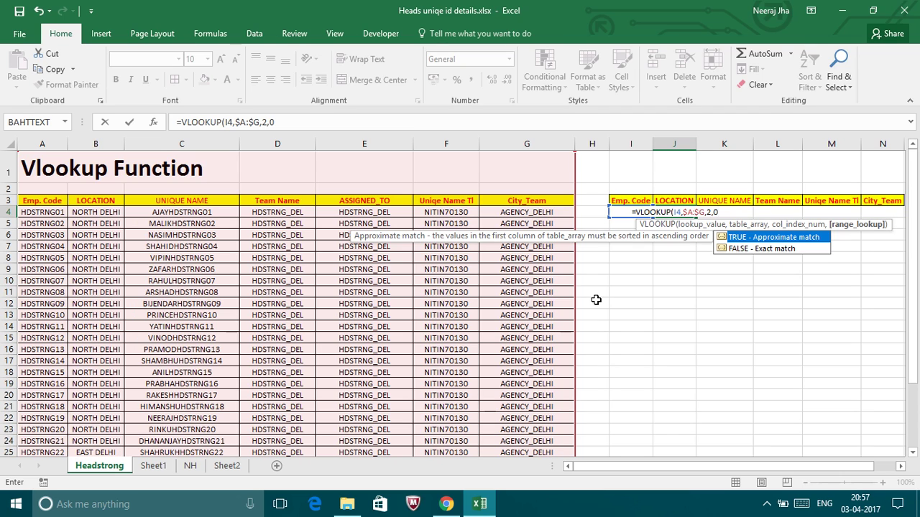
key(Return)
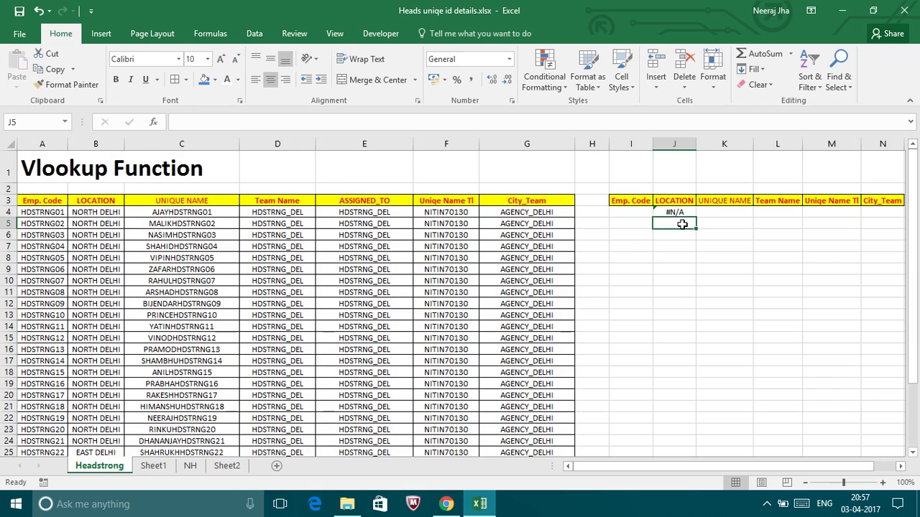
After fixing a #NAME? slip, start =VLOOKUP(I4, in K4 for UNIQUE NAME.
click(674, 210)
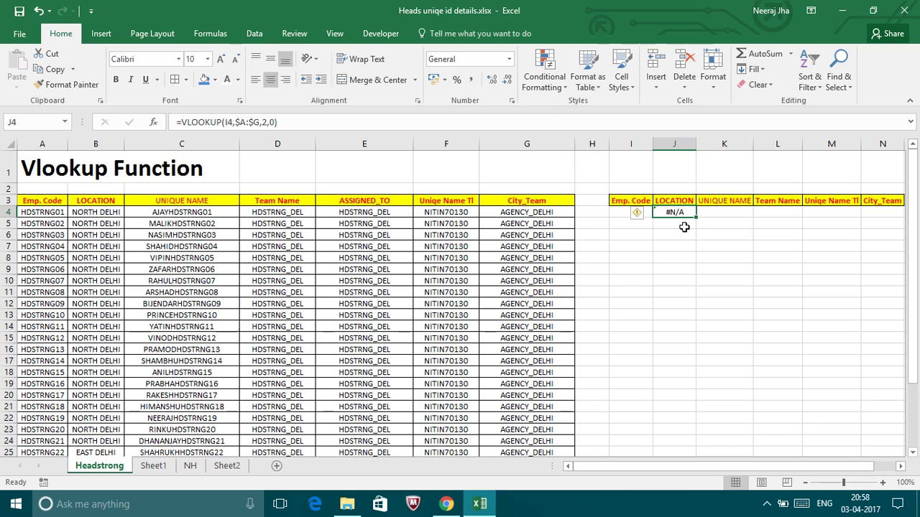
click(717, 210)
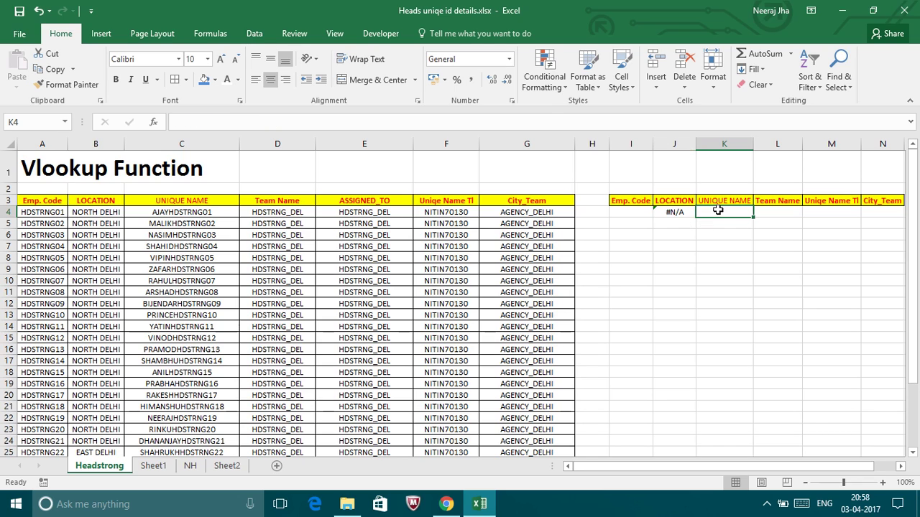
text(=)
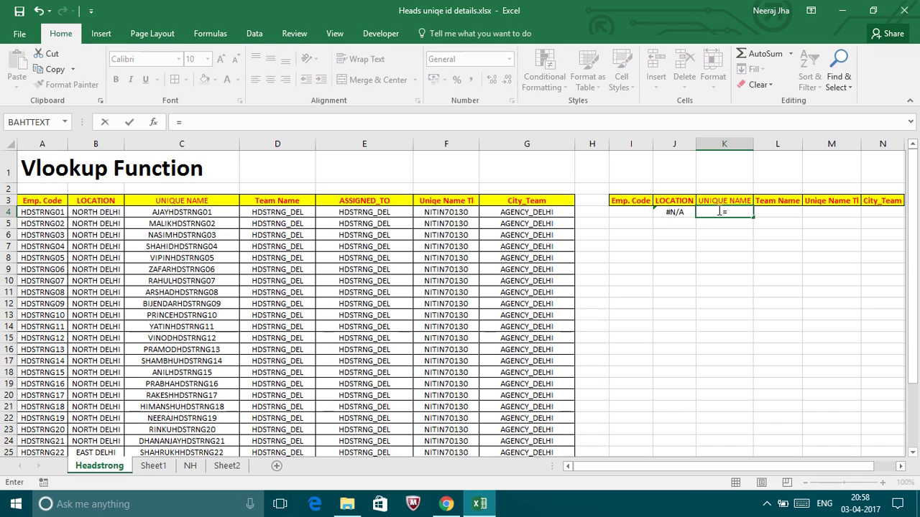
text(vlo)
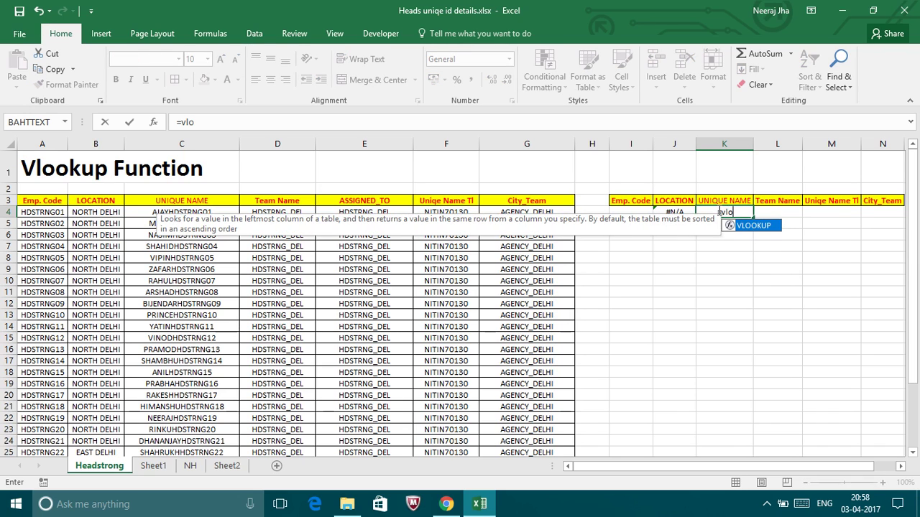
key(Left)
key(Left)
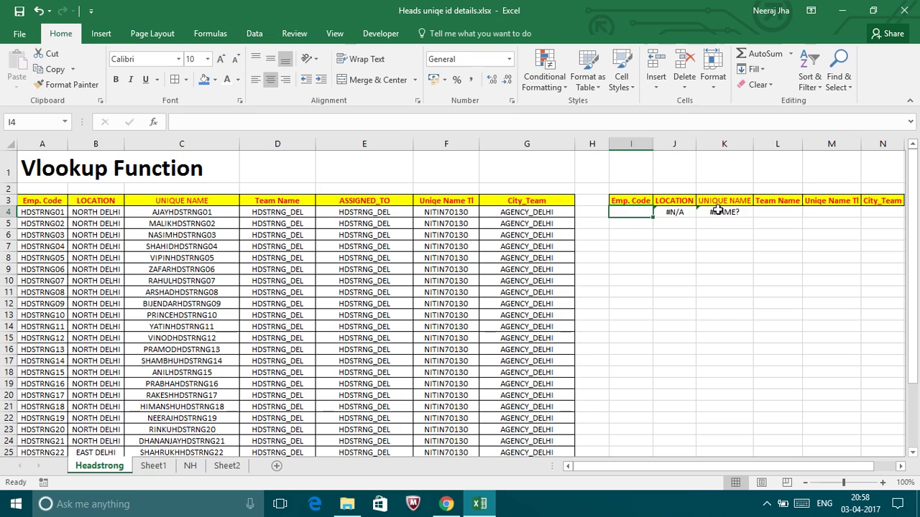
click(717, 209)
text(=)
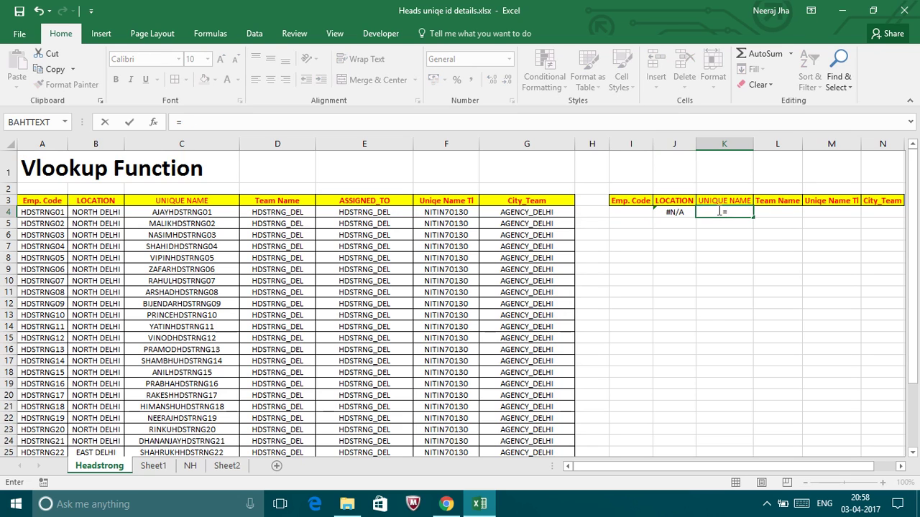
text(vl)
key(Tab)
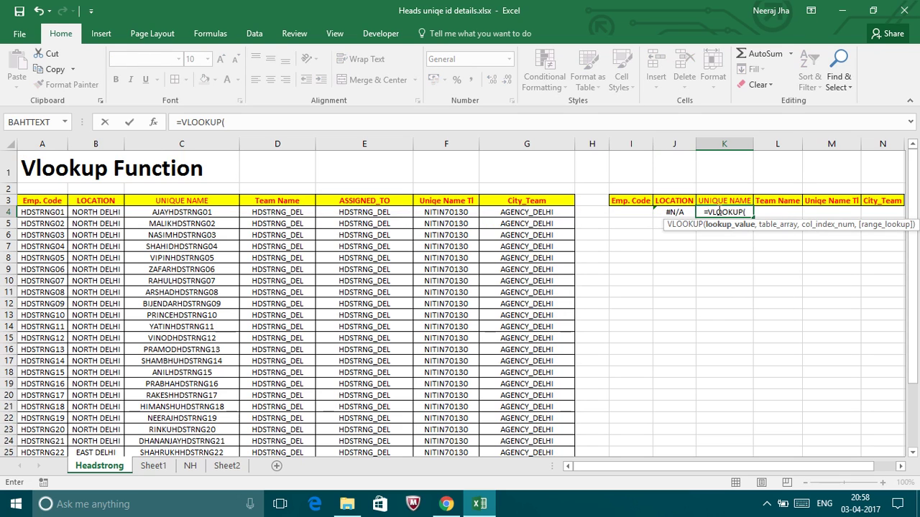
key(Left)
key(Left)
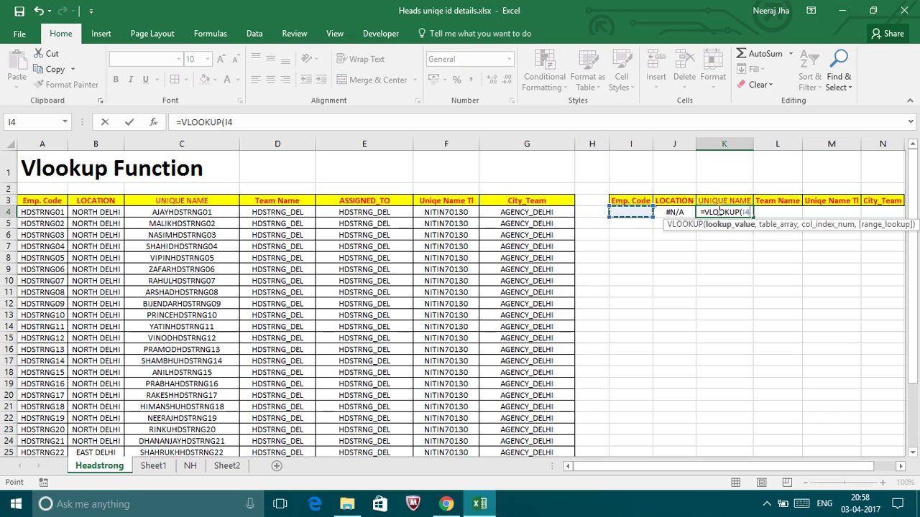
text(,)
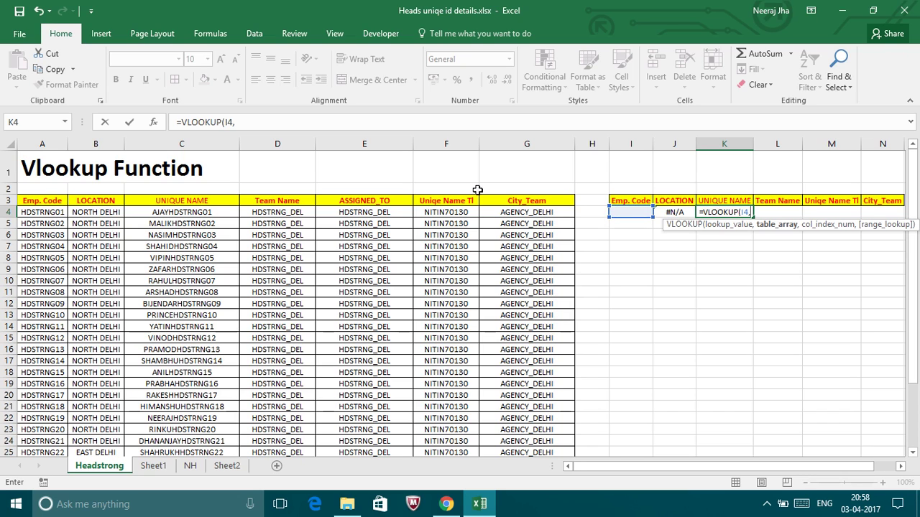
Finish K4 with absolute range $A:$G, column index 3 and exact match 0.
click(45, 143)
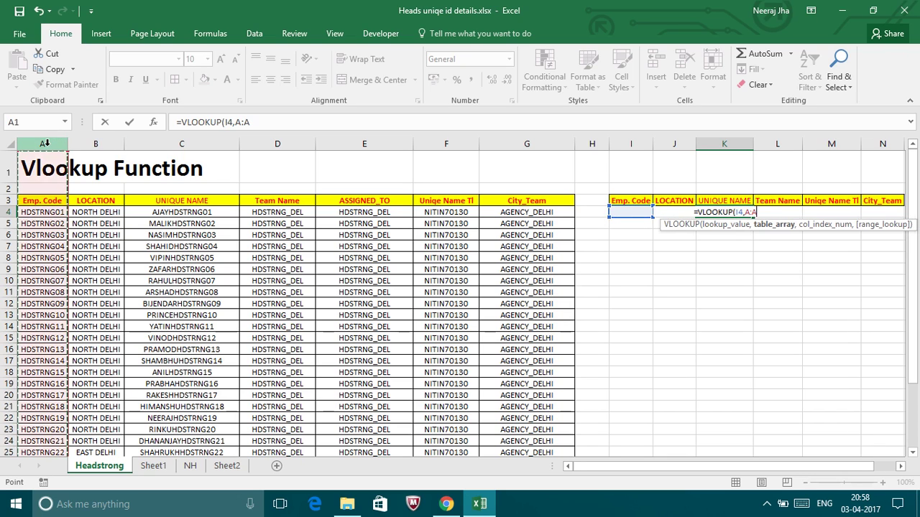
key(shift+Right)
key(shift+Right)
key(shift+Right)
key(shift+Right)
key(shift+Right)
key(shift+Right)
key(shift+Right)
key(shift+Left)
key(F4)
text(,)
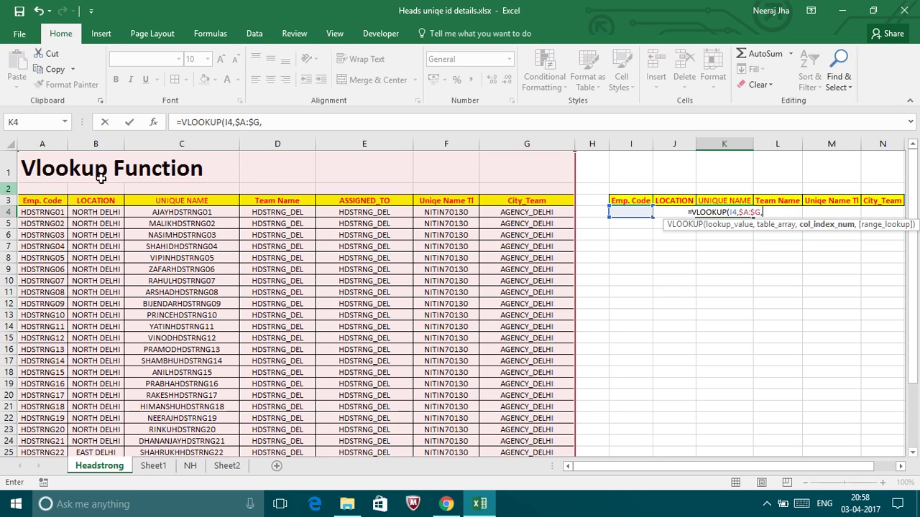
text(3,)
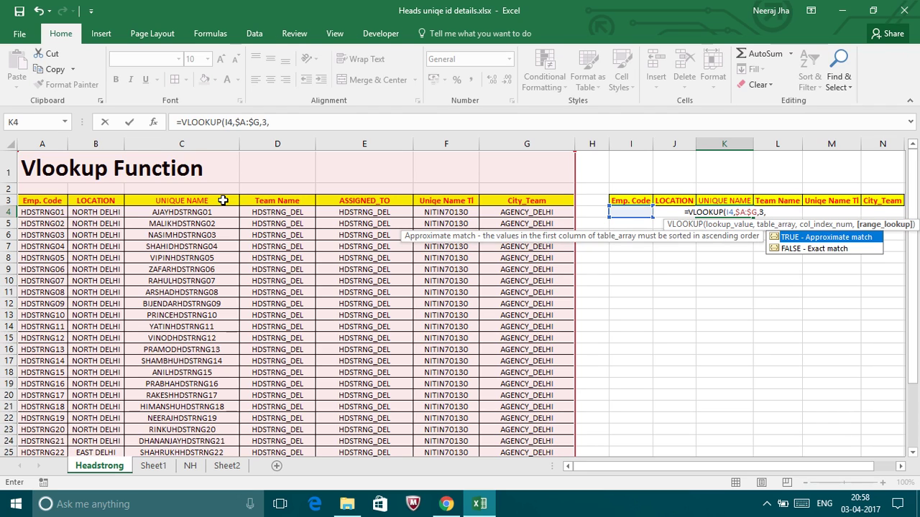
text(0)
key(Return)
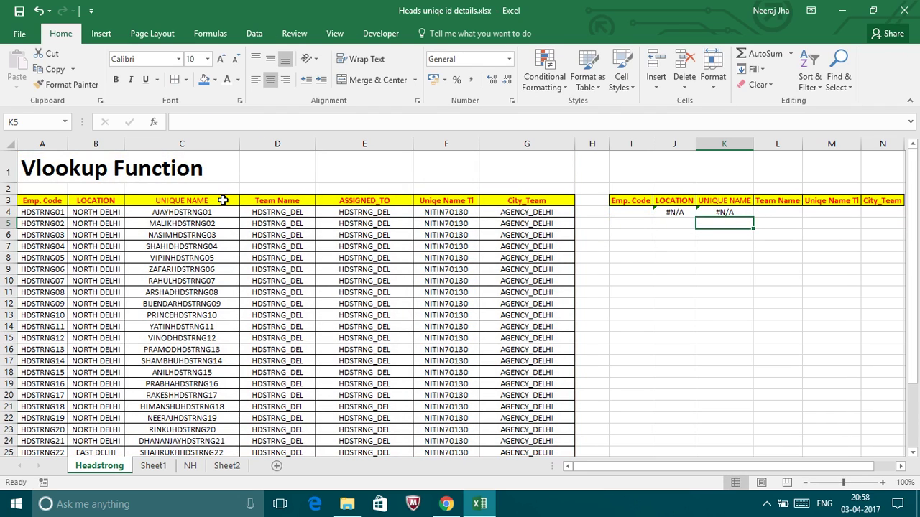
Begin L4's Team Name lookup on I4 with absolute range $A:$G.
click(782, 211)
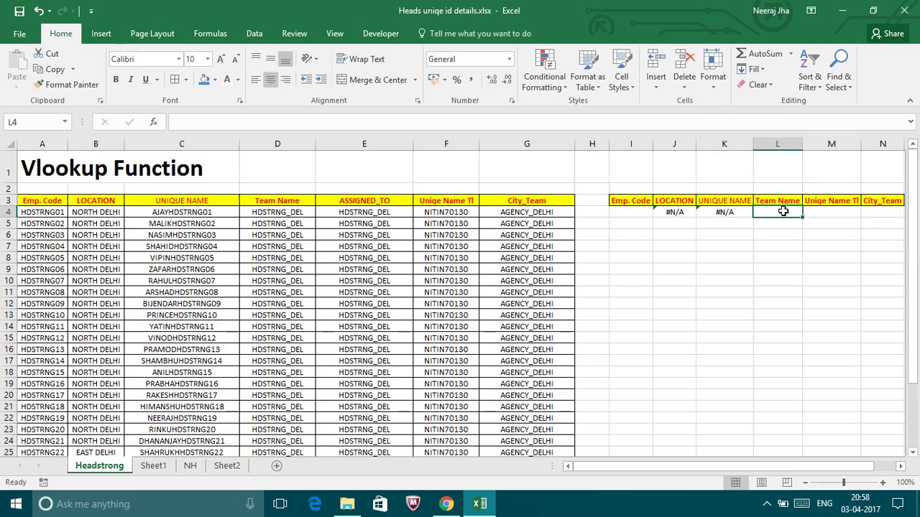
text(=)
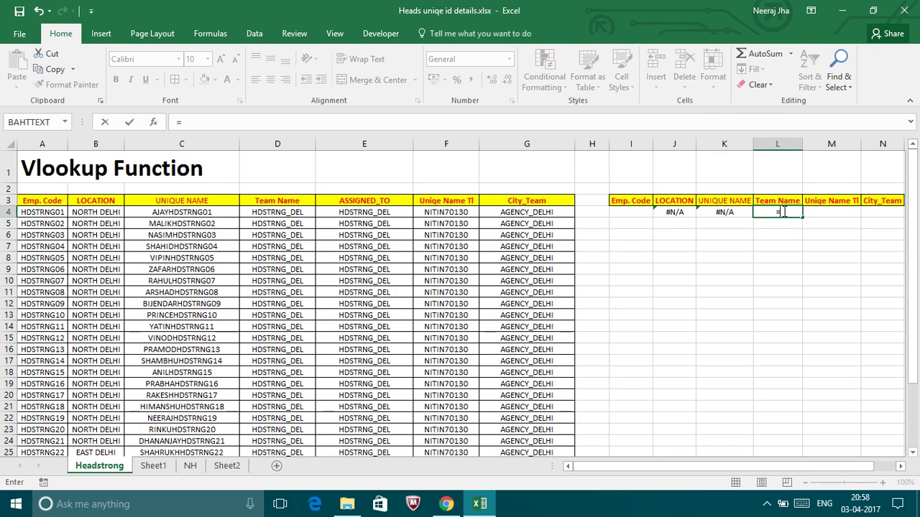
text(vlo)
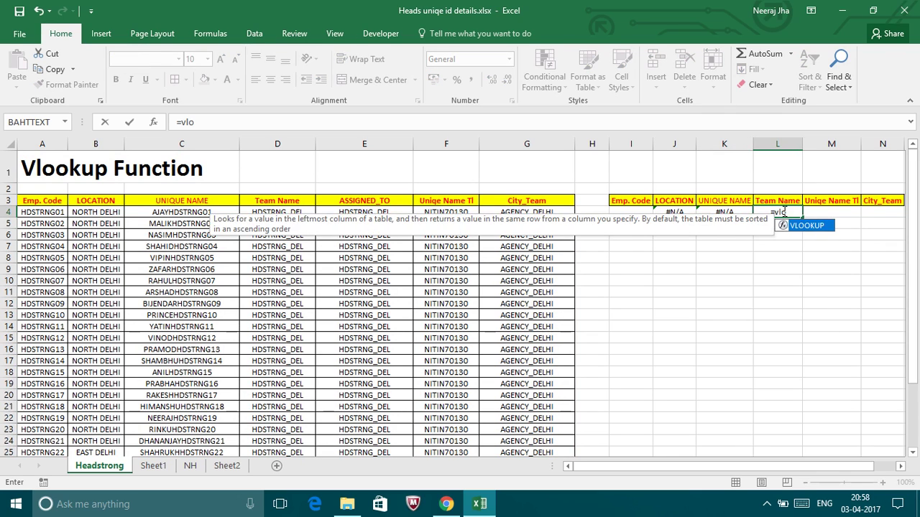
key(Tab)
key(Left)
key(Left)
key(Left)
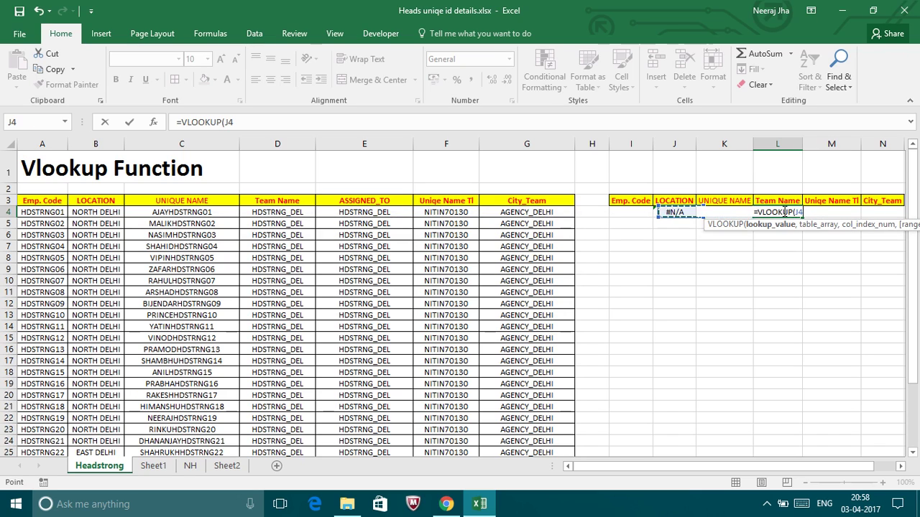
text(,)
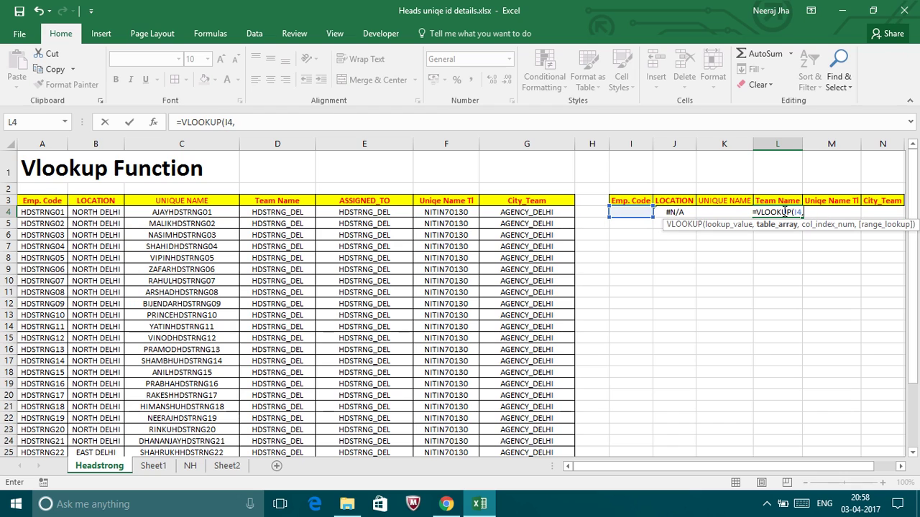
click(46, 143)
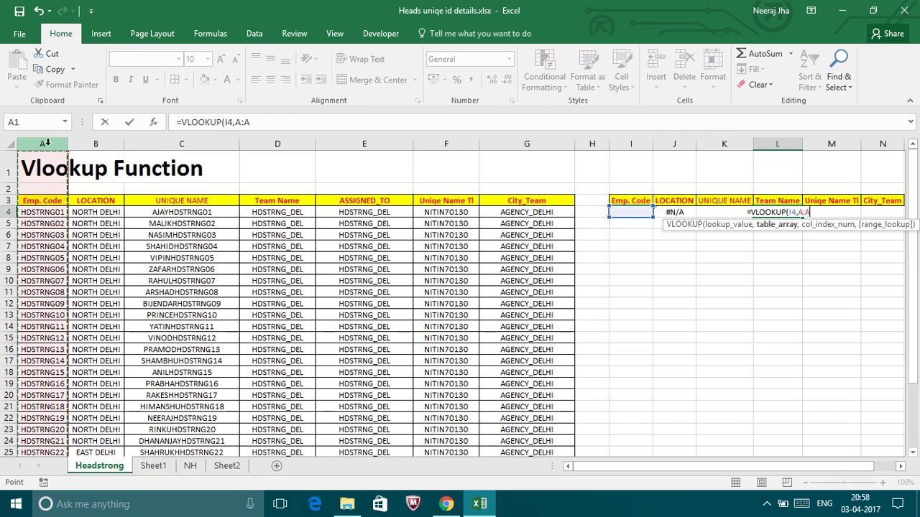
drag(46, 143, 575, 143)
text(,)
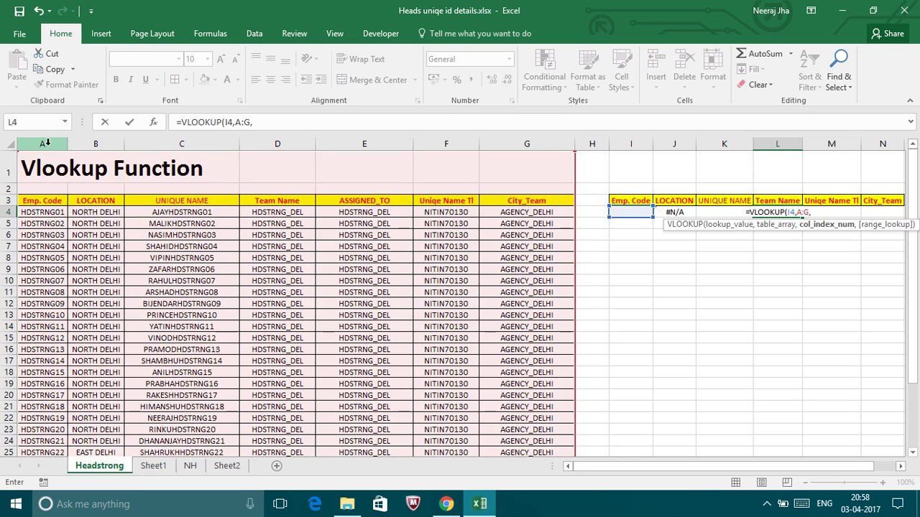
key(BackSpace)
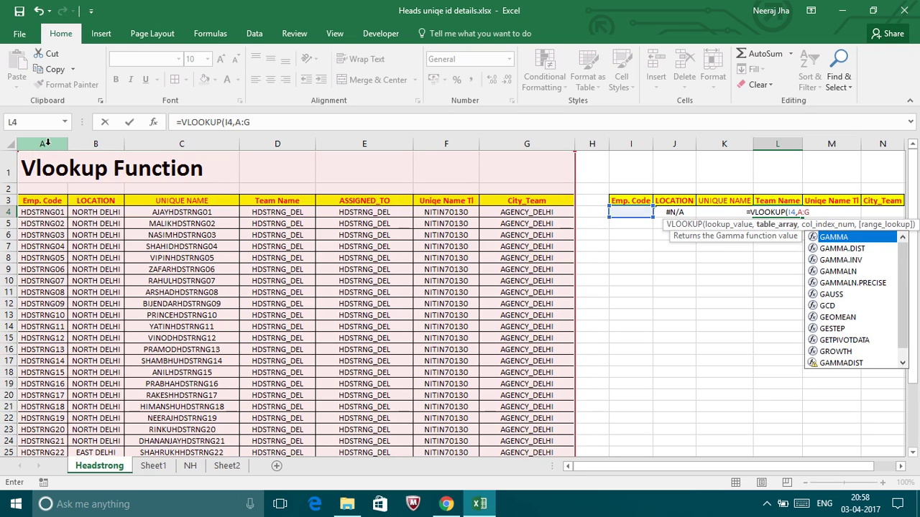
key(F4)
Complete L4 with column index 4 and exact match, then review the K4 and L4 formulas.
text(,)
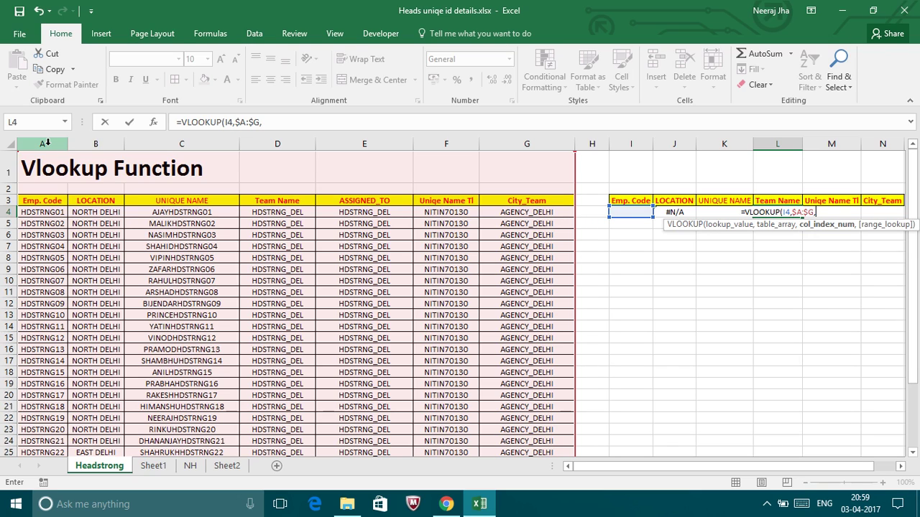
text(3)
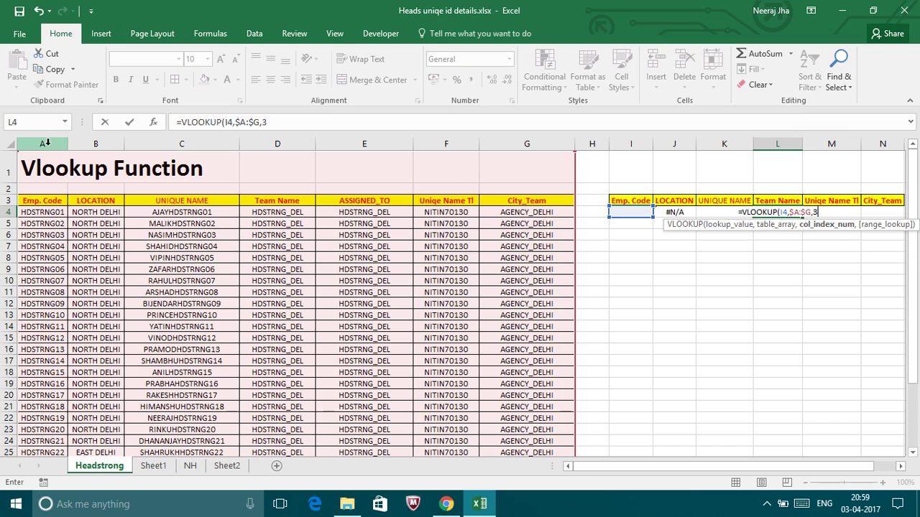
key(BackSpace)
text(4)
text(,0))
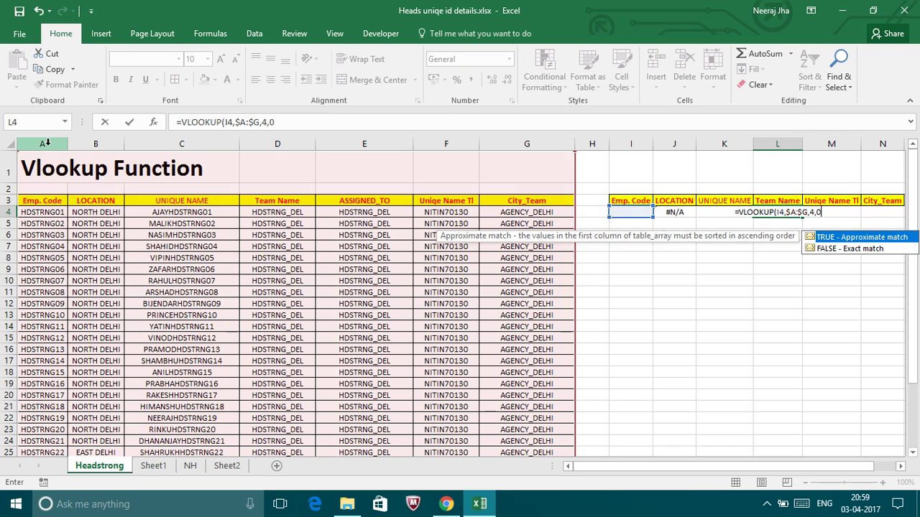
key(Return)
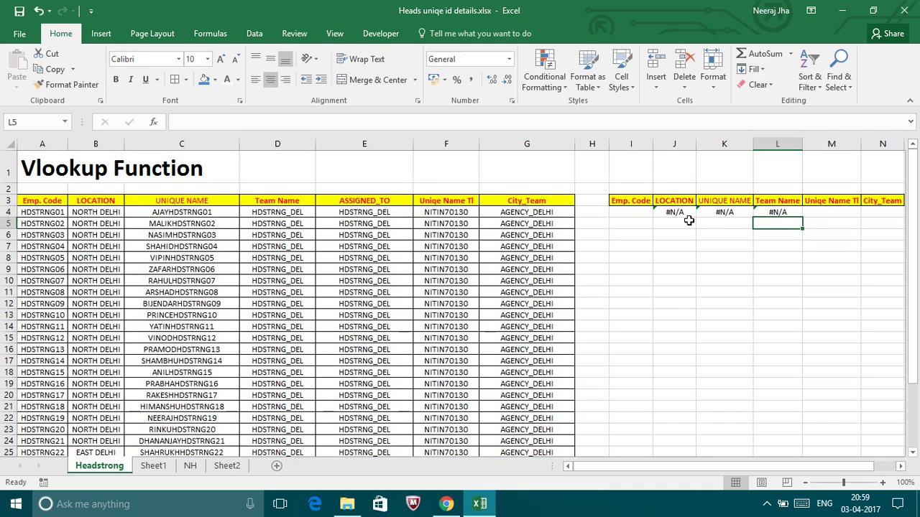
click(716, 213)
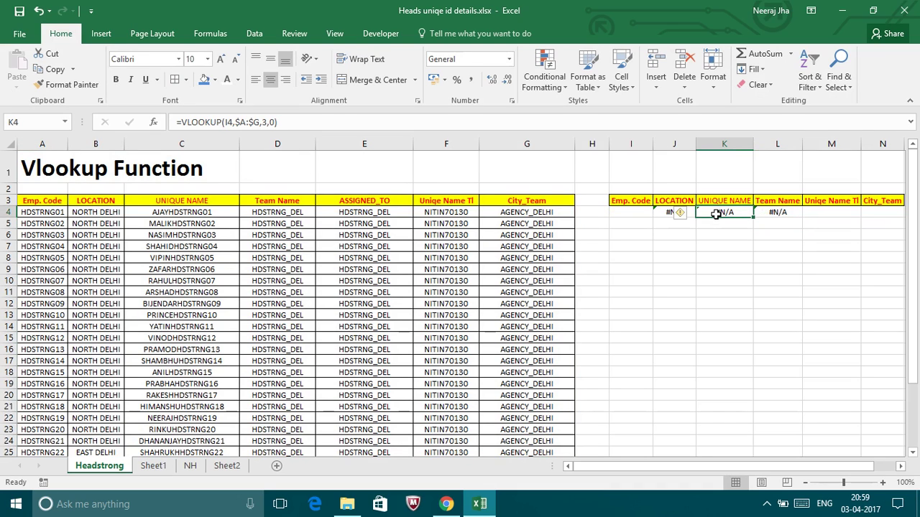
click(766, 211)
Enter =VLOOKUP(I4,$A:$G,6,0) in M4 to return the Uniqe Name TI column.
click(824, 212)
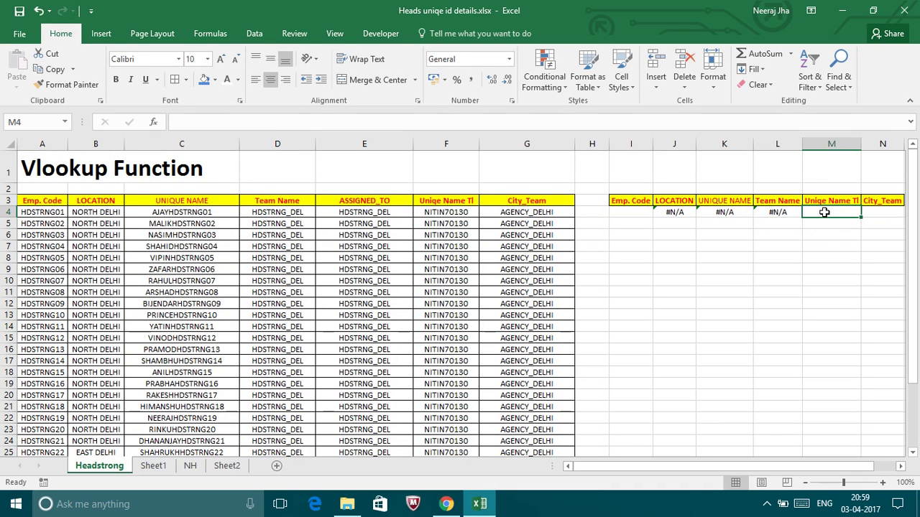
text(=vl)
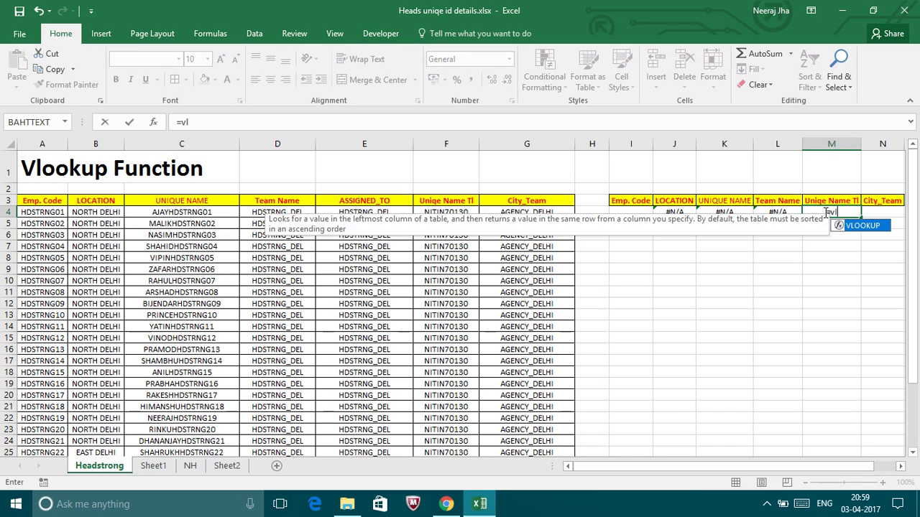
key(Tab)
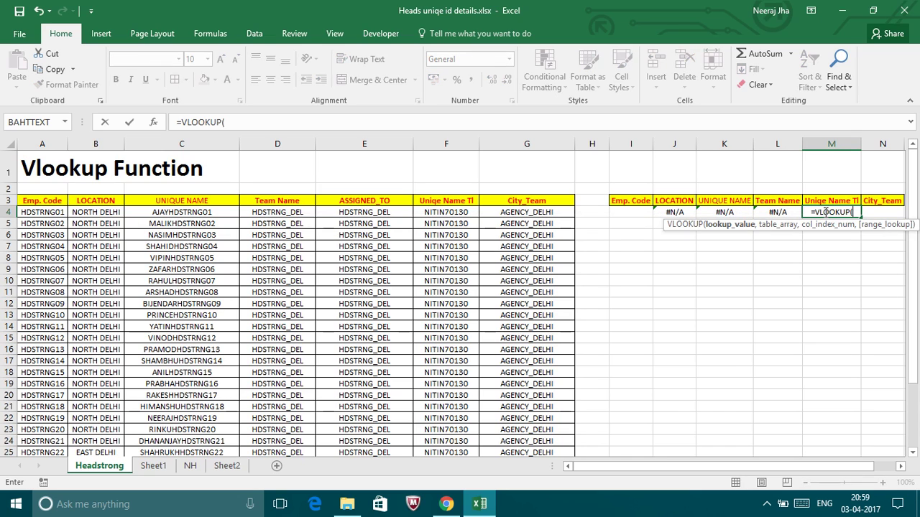
key(Left)
key(Left)
key(Left)
key(Left)
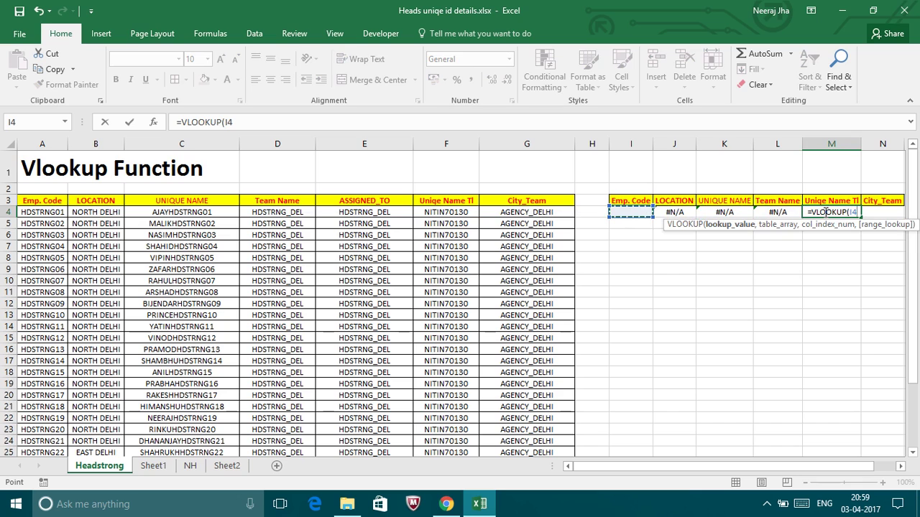
text(,)
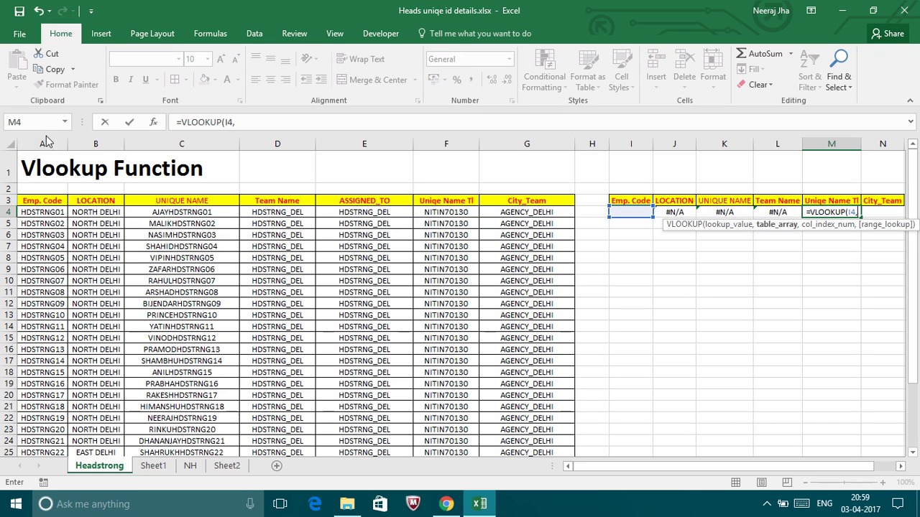
click(44, 137)
key(shift+Right)
key(shift+Right)
key(shift+Right)
key(shift+Right)
key(shift+Right)
key(shift+Right)
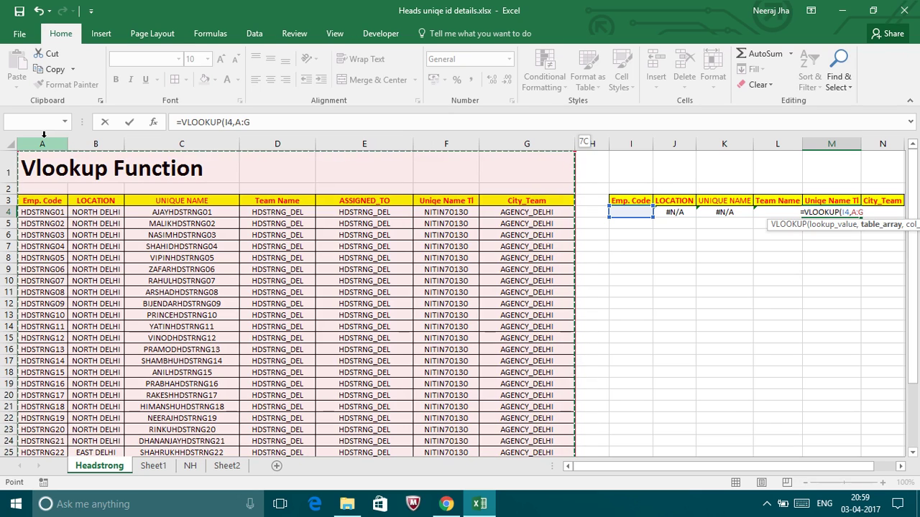
key(F4)
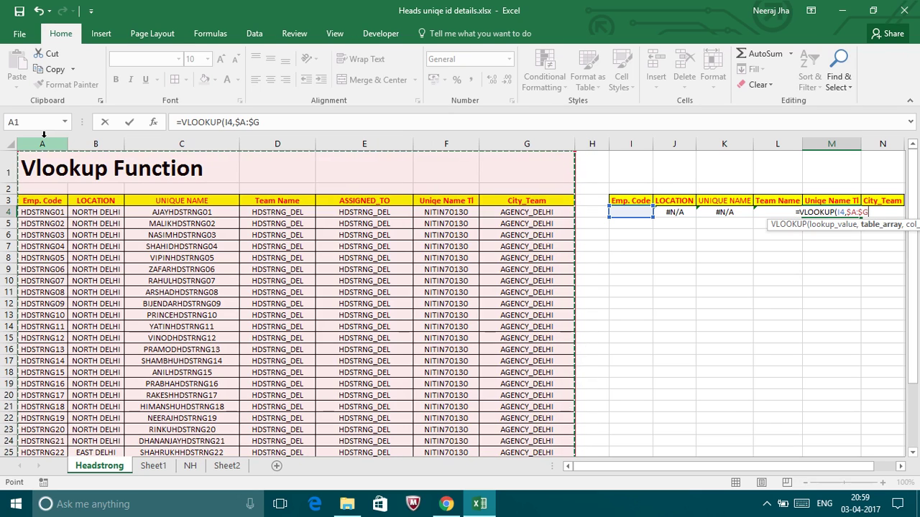
text(,)
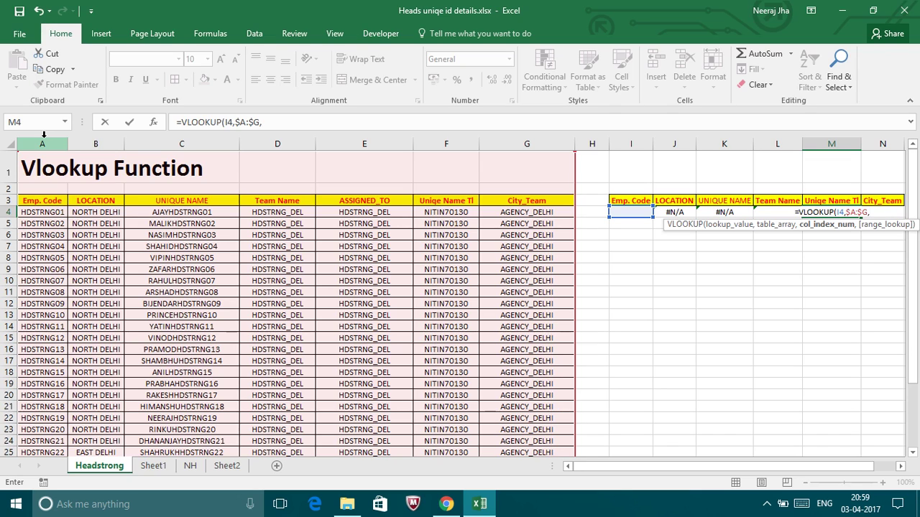
text(6)
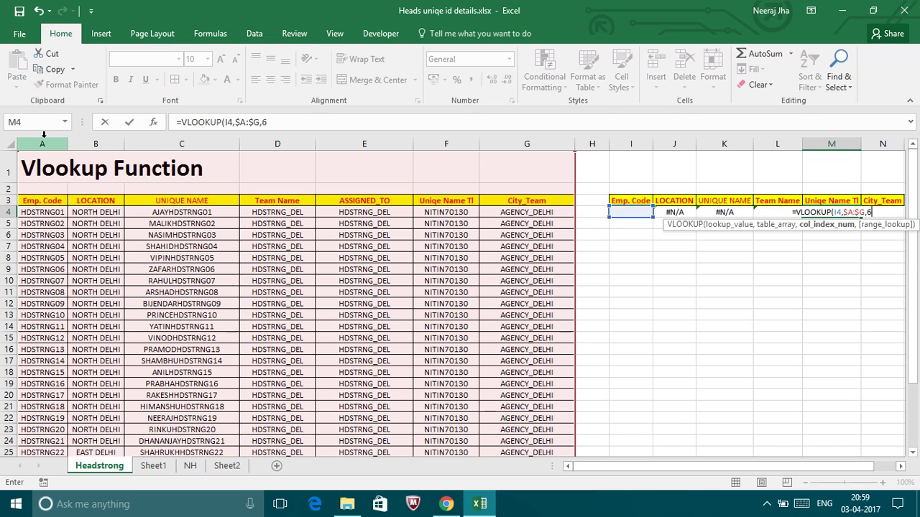
text(,0)
key(Return)
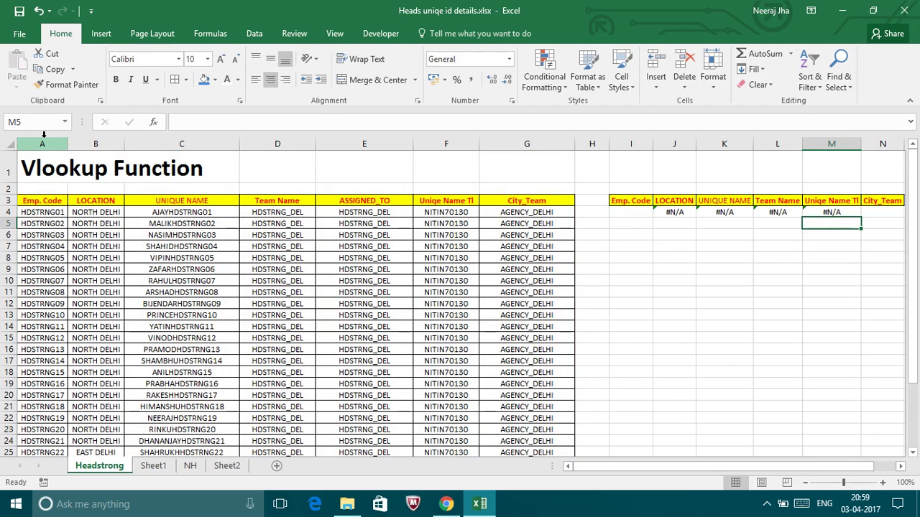
Enter =VLOOKUP(I4,$A:$G,7,0) in N4 to return City_Team.
click(891, 211)
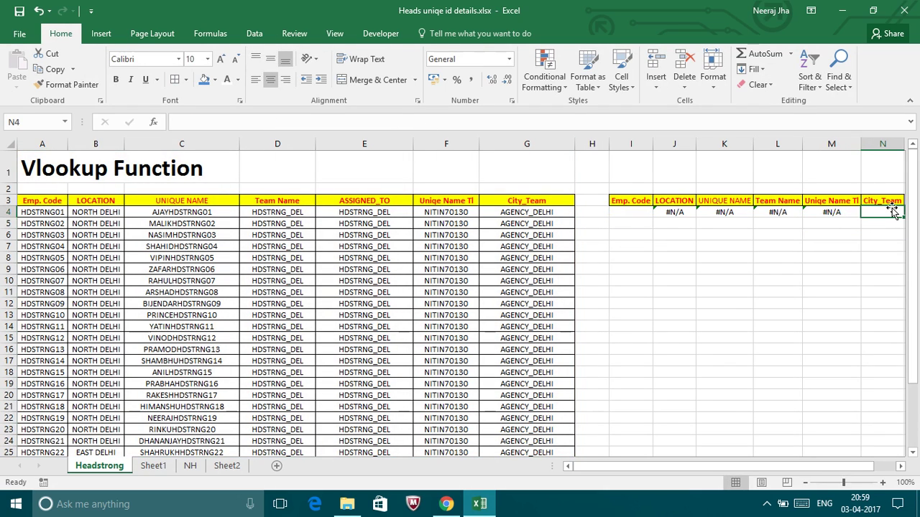
text(=vl)
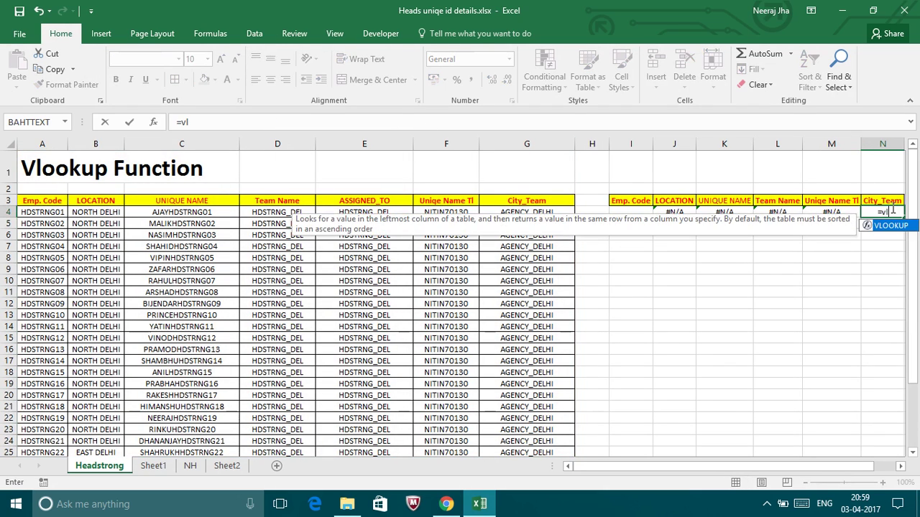
key(Tab)
key(Left)
key(Left)
key(Left)
key(Left)
key(Left)
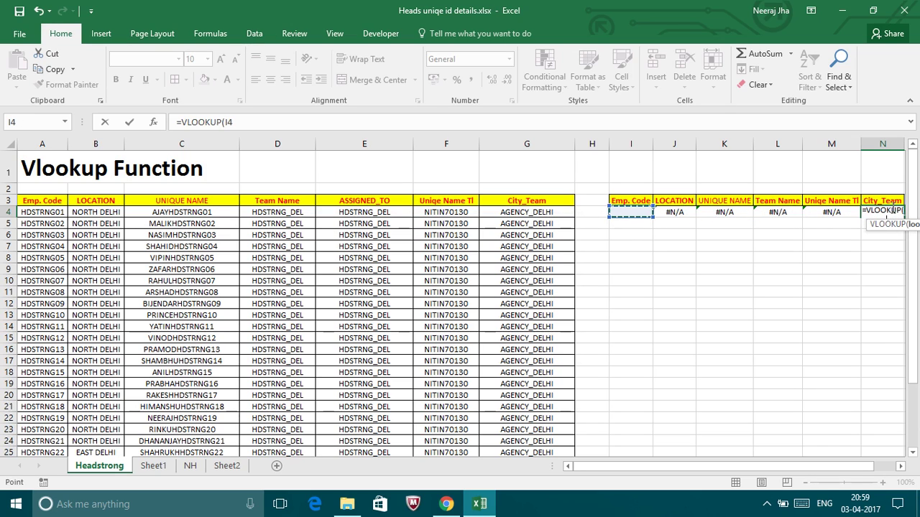
text(,)
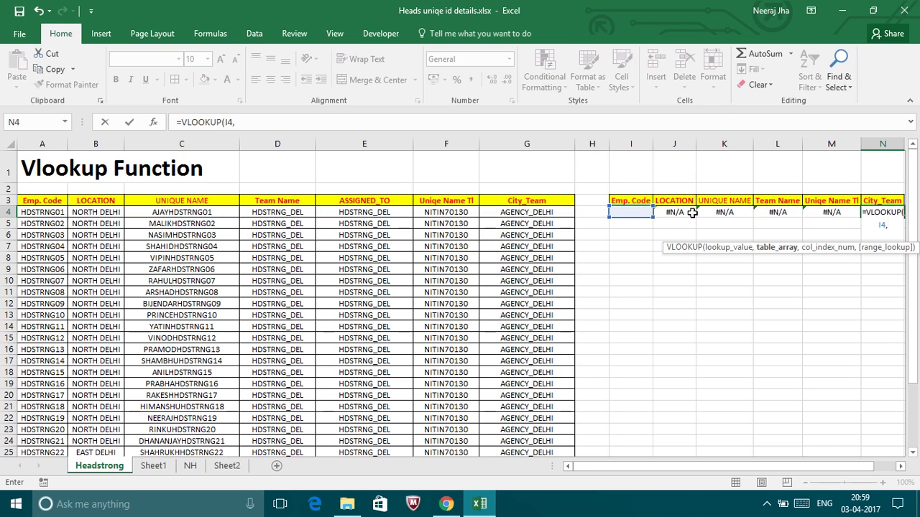
drag(57, 142, 576, 143)
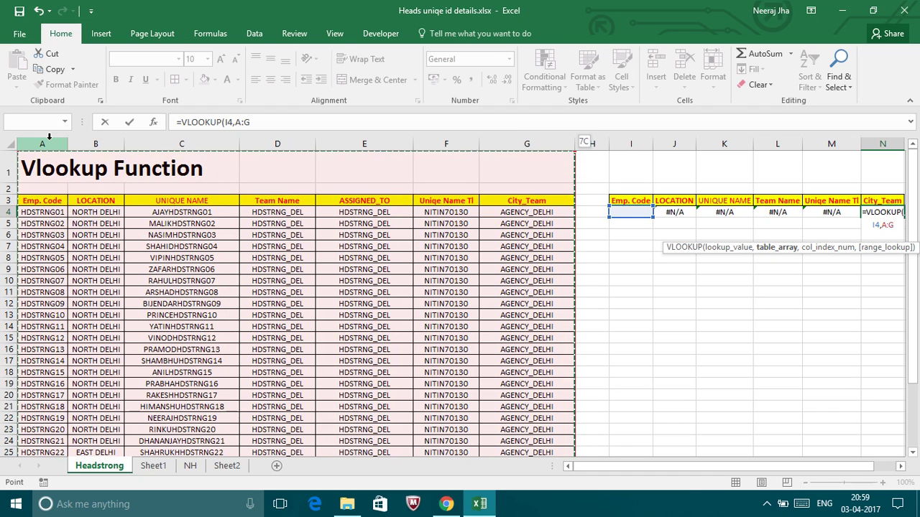
key(F4)
text(,7)
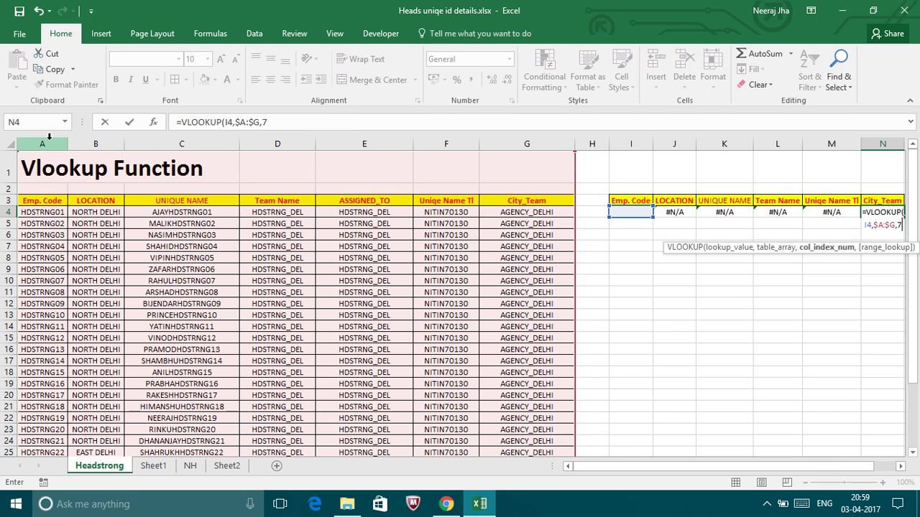
text(,0)
key(Return)
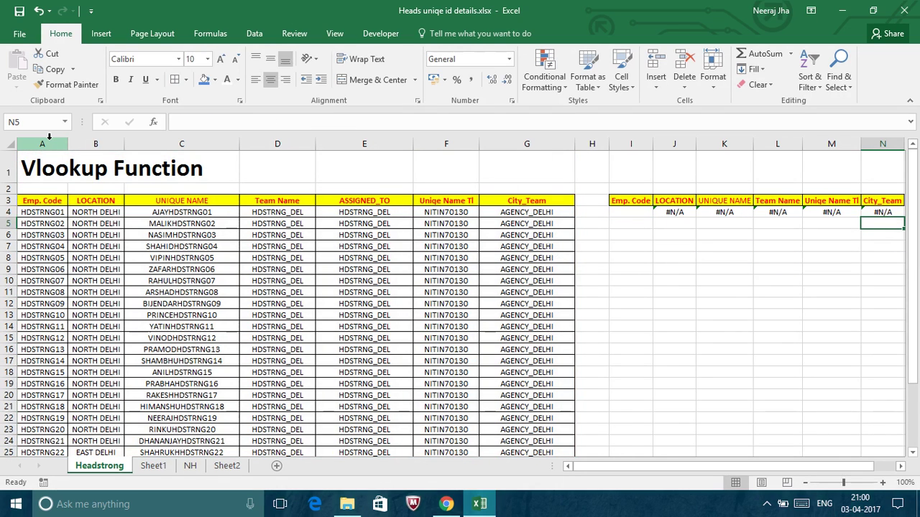
Copy the first employee code from A4 into I4 so J4:N4 fill in, then narrow column H.
click(49, 212)
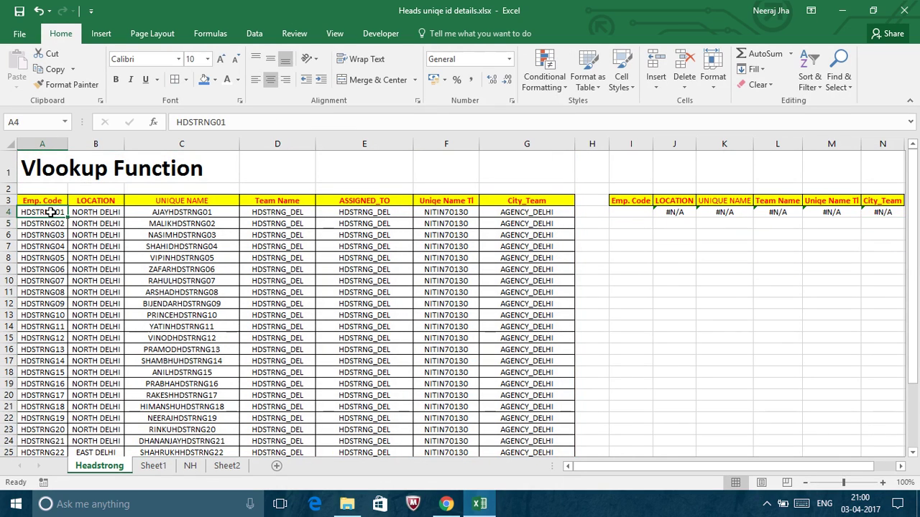
key(ctrl+c)
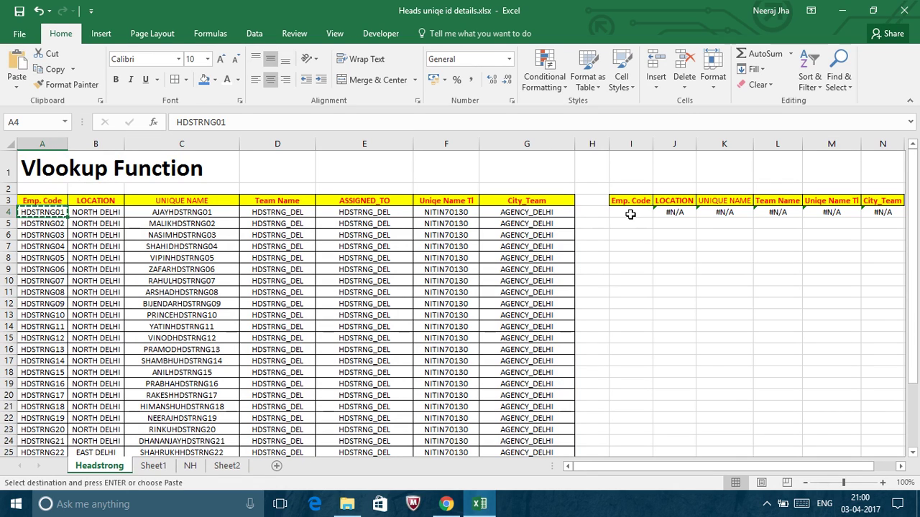
click(630, 213)
key(ctrl+v)
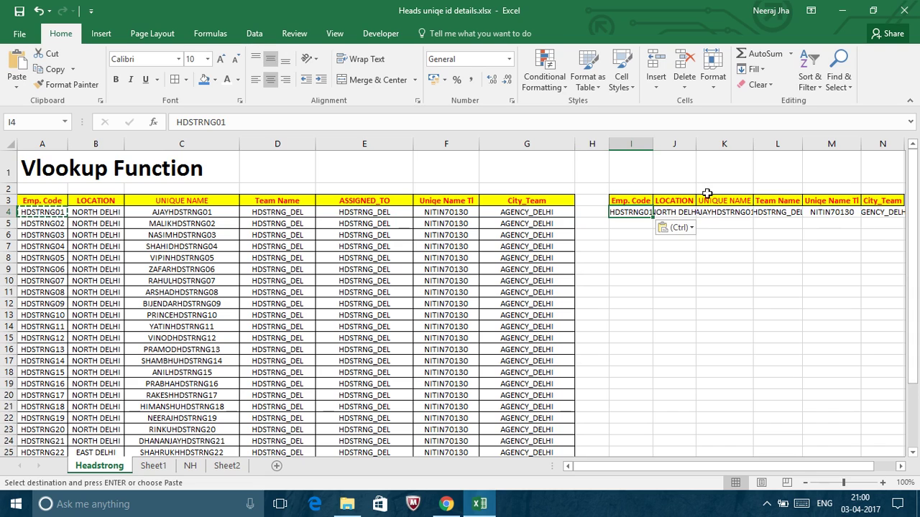
drag(609, 144, 537, 144)
Autofit source columns A–G, then readjust column A's oversized width.
click(576, 144)
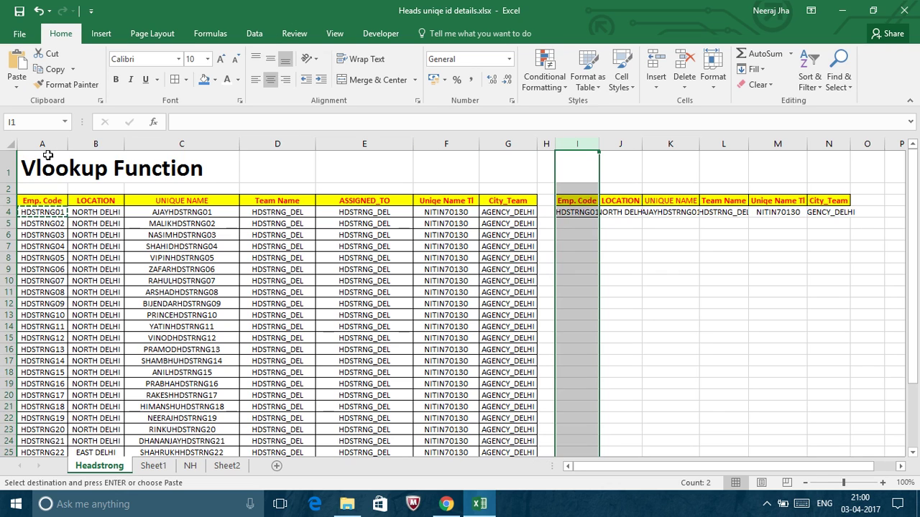
click(35, 144)
drag(35, 144, 474, 144)
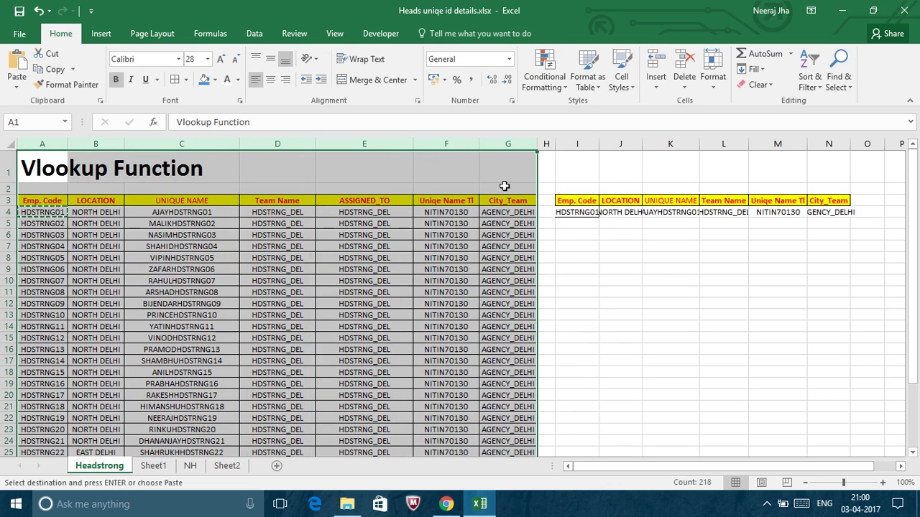
double_click(413, 146)
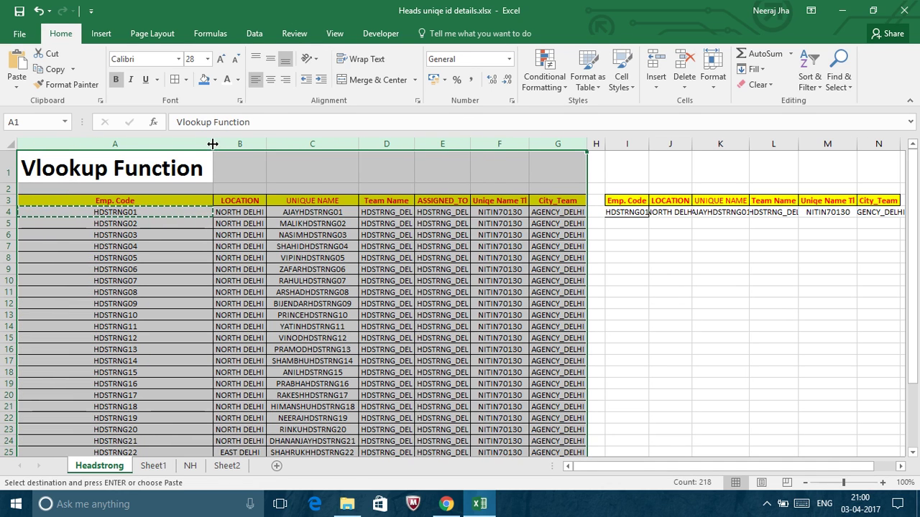
click(246, 170)
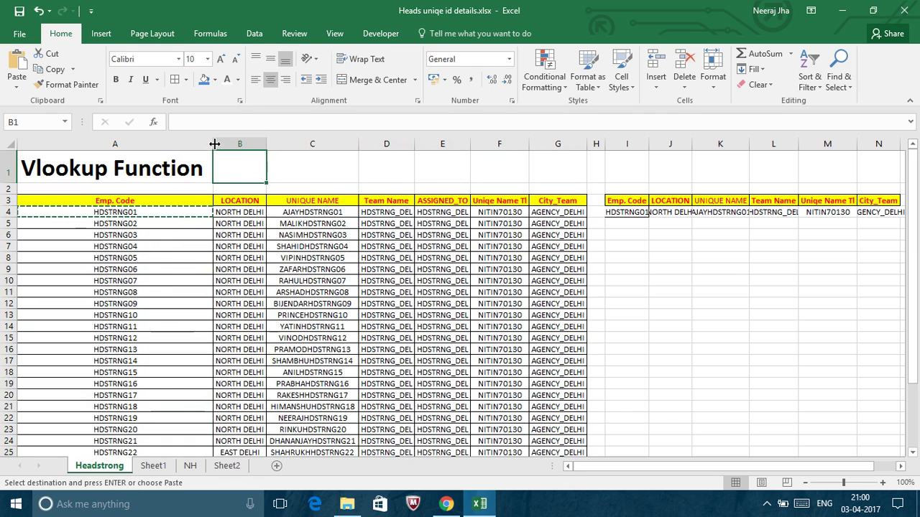
key(ctrl+a)
key(alt+h)
key(o)
key(i)
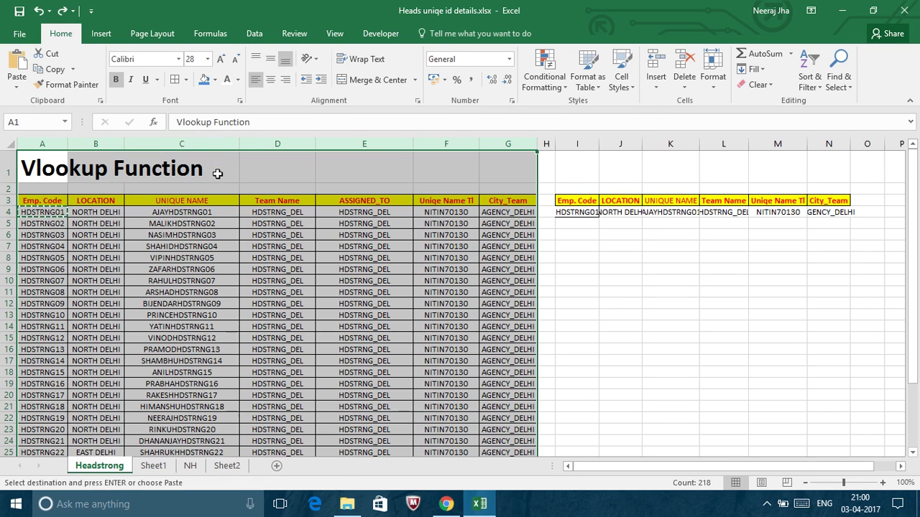
click(216, 172)
Autofit columns B–G and lookup columns I–N to their contents.
click(107, 143)
drag(106, 143, 533, 143)
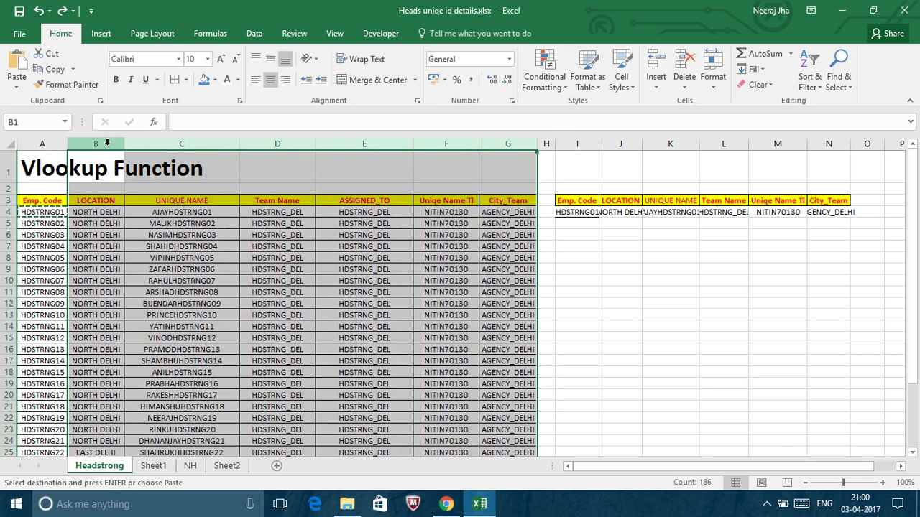
double_click(480, 144)
click(496, 144)
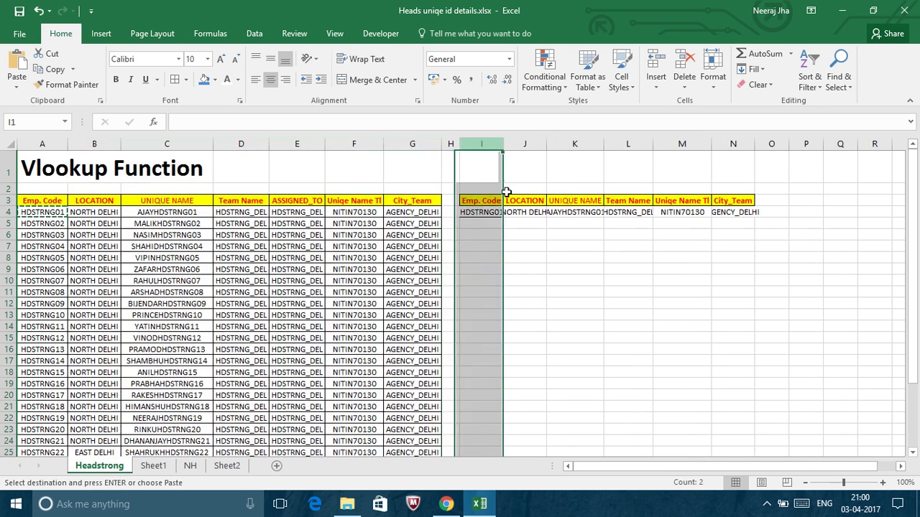
click(528, 247)
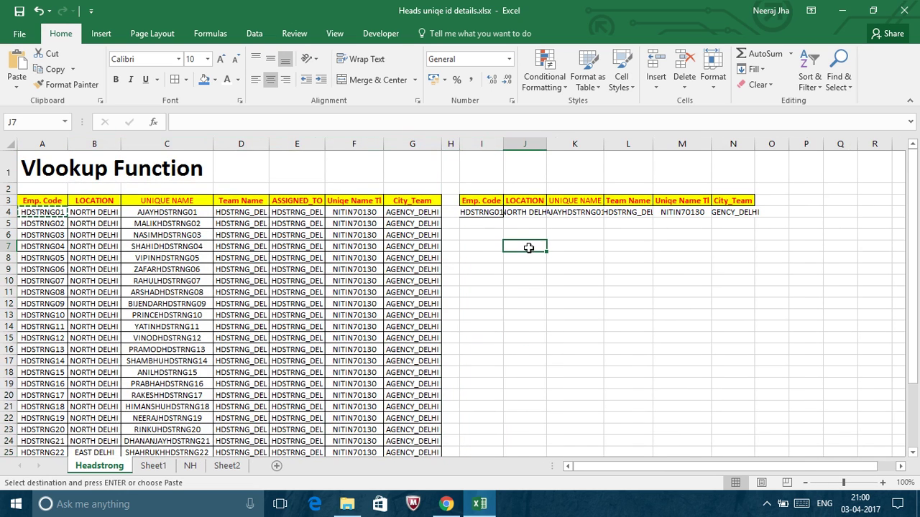
click(491, 143)
drag(491, 142, 740, 144)
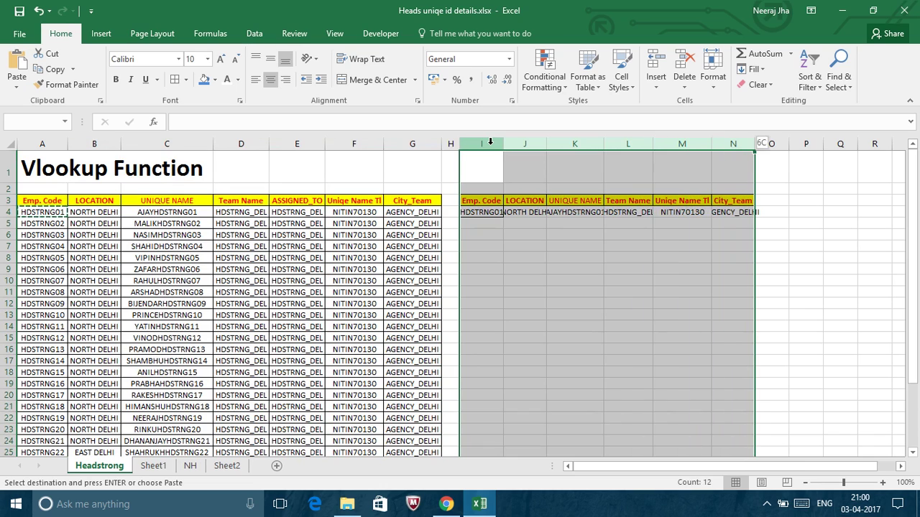
double_click(546, 143)
click(654, 305)
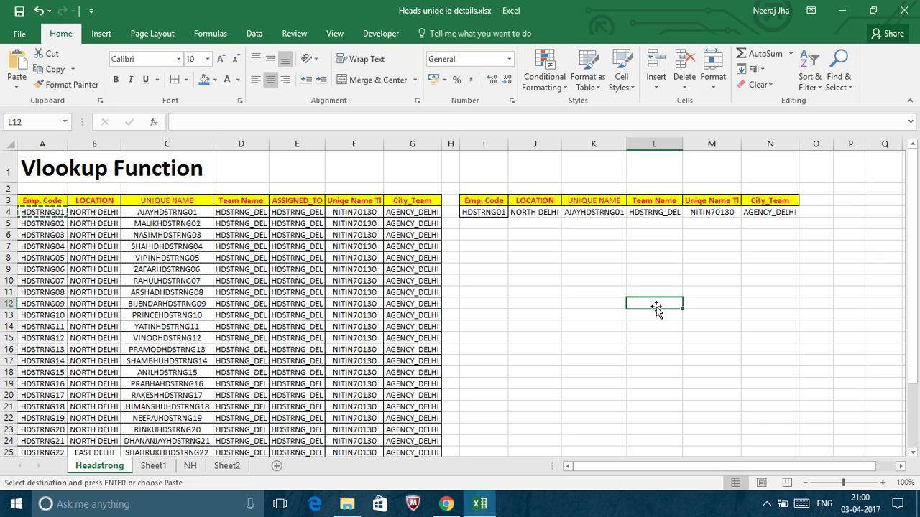
Review row 4's VLOOKUP formulas for HDSTRNG01 over $A:$G, column indexes 2–7, ending at J5.
click(528, 213)
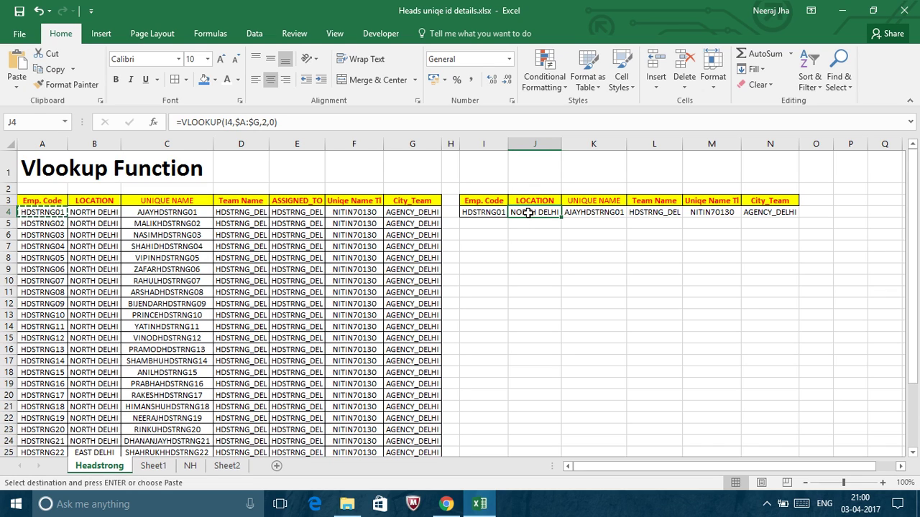
key(Right)
key(Right)
key(Right)
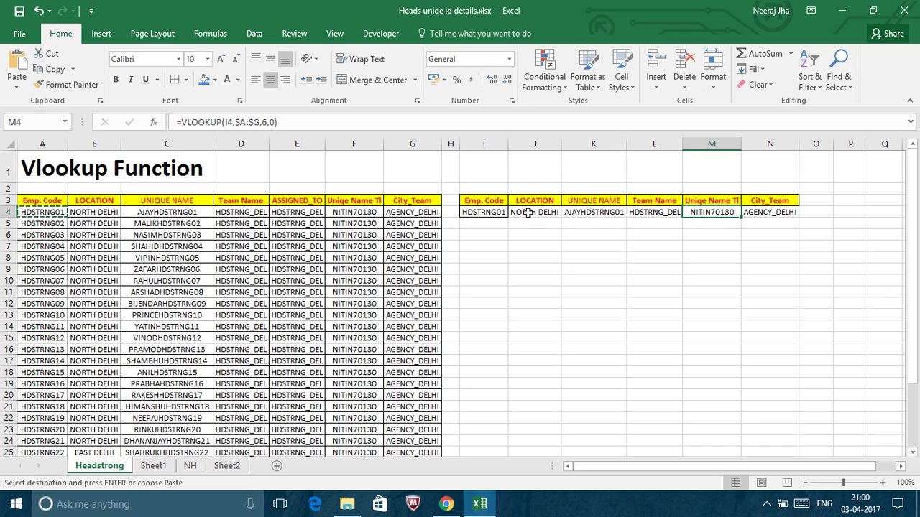
key(Right)
key(Left)
key(Left)
key(Left)
key(Left)
key(Left)
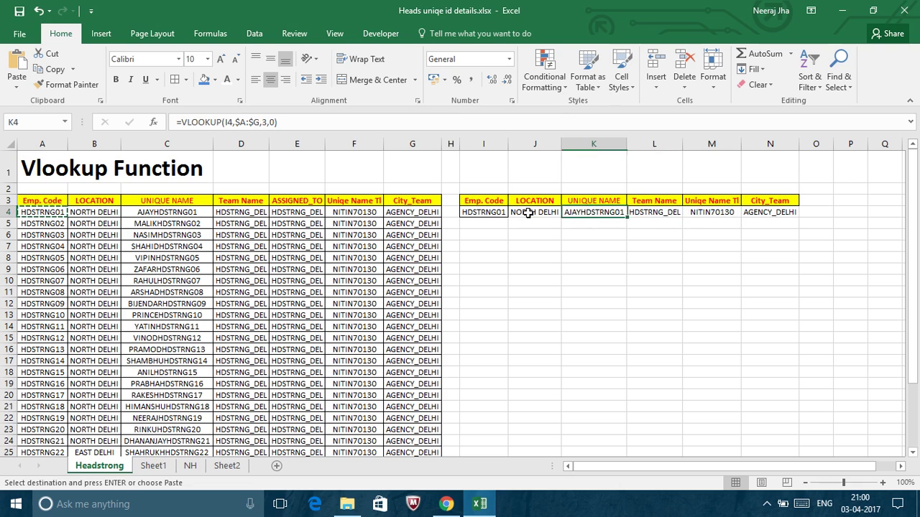
key(Right)
key(Right)
key(Right)
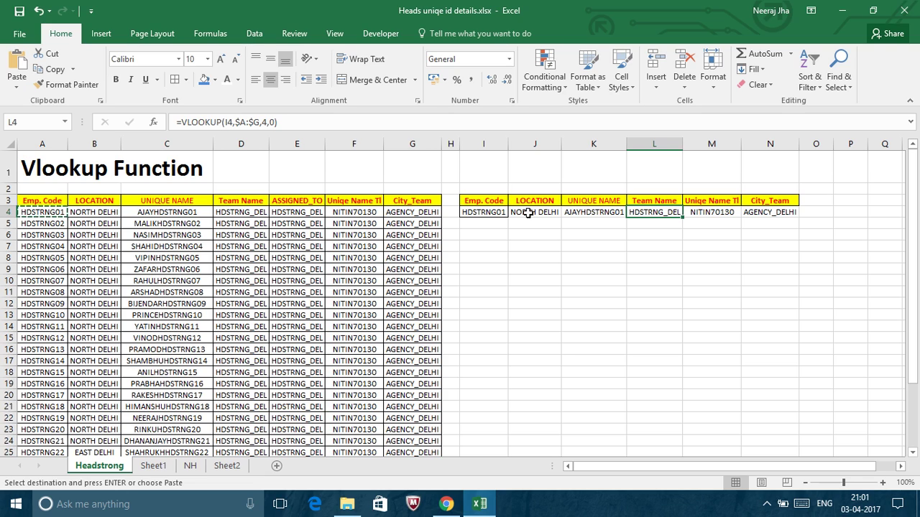
key(Left)
key(Left)
key(Right)
key(Right)
key(Down)
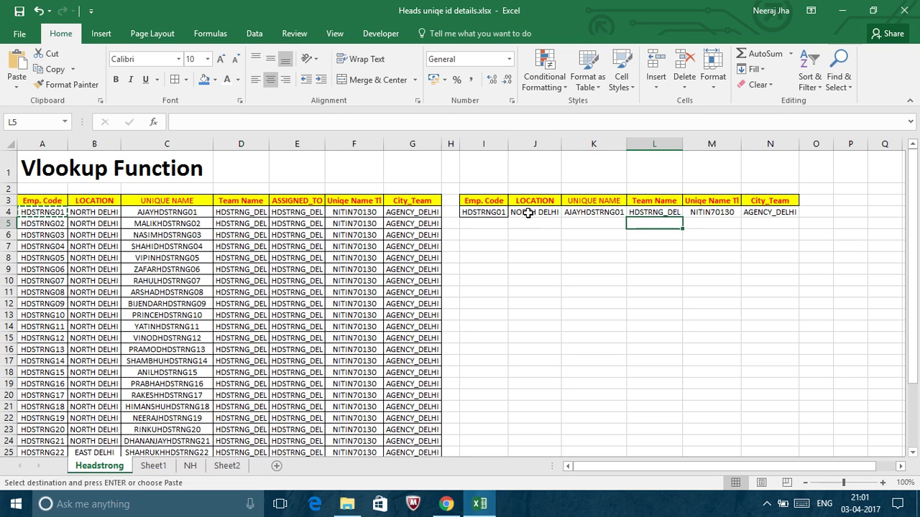
key(Left)
key(Left)
Enter =VLOOKUP(I5,$A:$G,2,0) in J5 to return the location.
text(=vl)
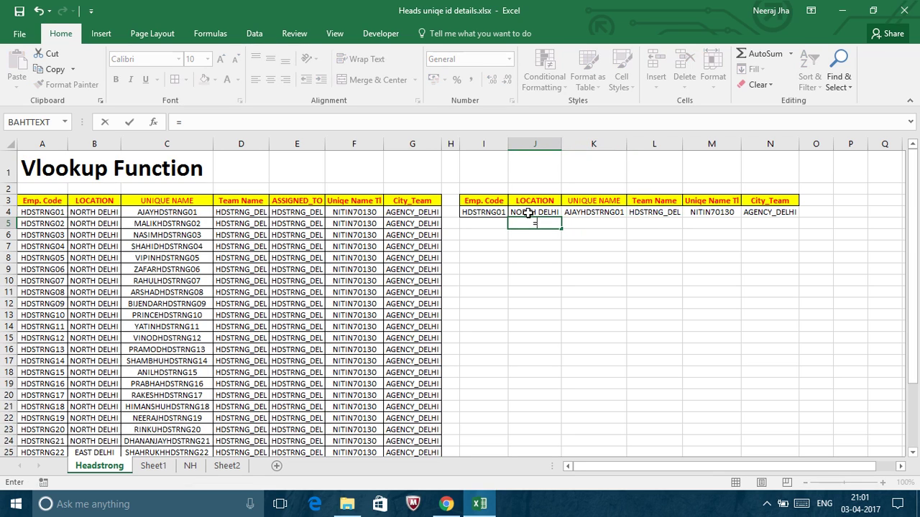
key(Tab)
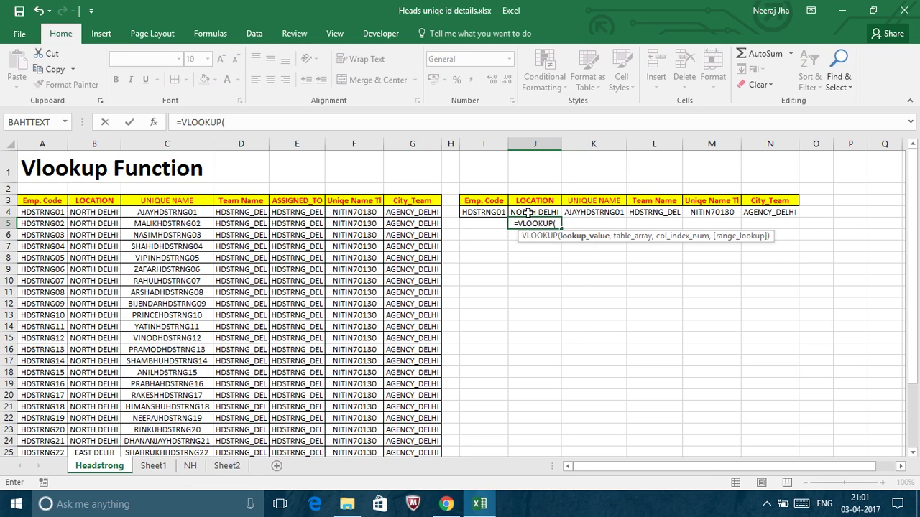
key(Left)
text(,)
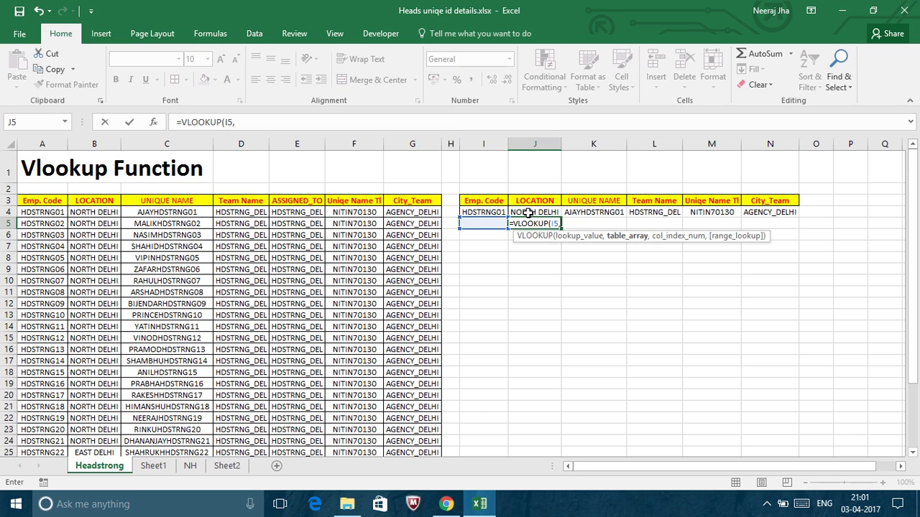
click(56, 141)
key(shift+Right)
key(shift+Right)
key(shift+Right)
key(shift+Right)
key(shift+Right)
key(shift+Right)
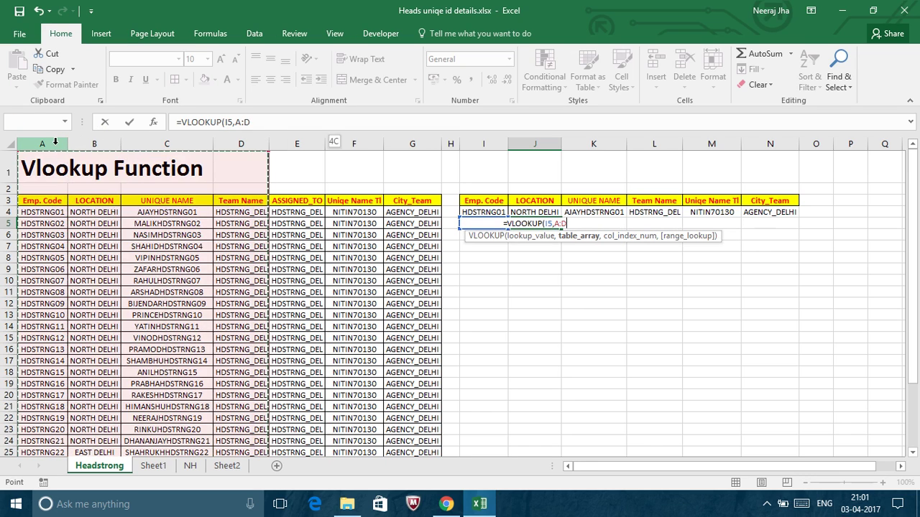
key(F4)
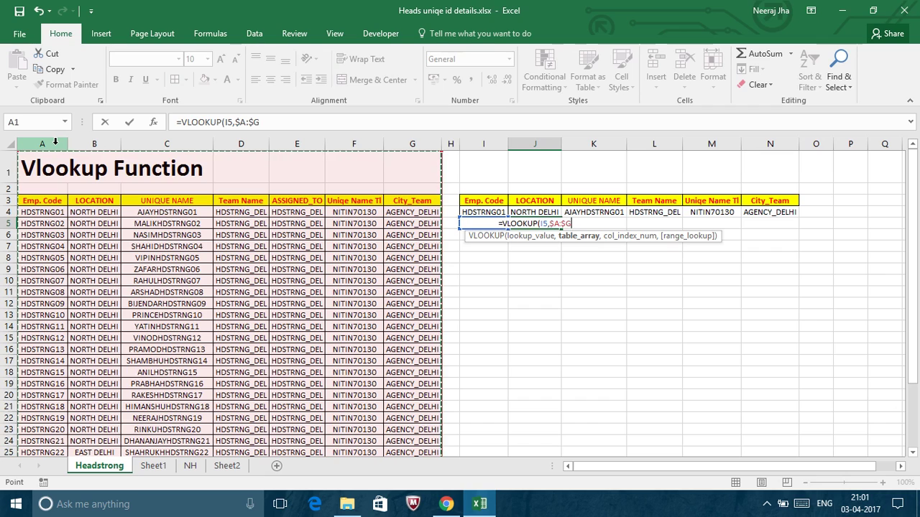
text(,)
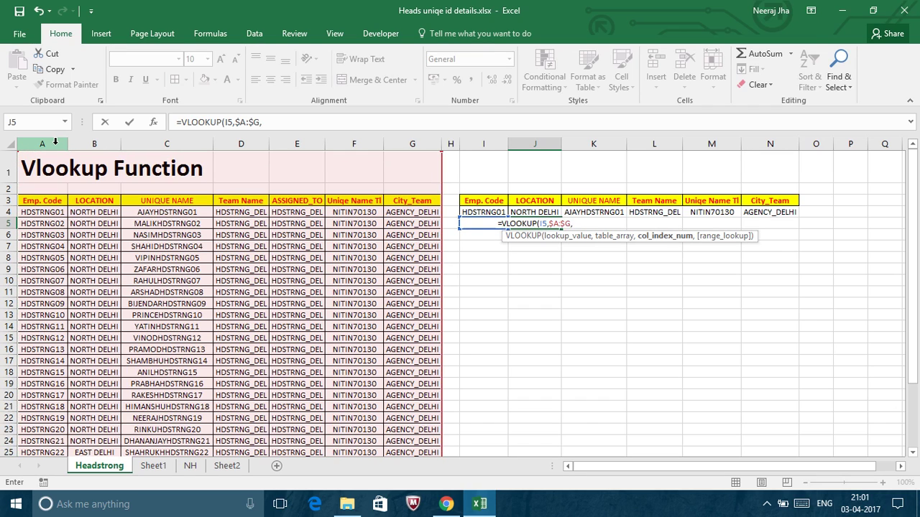
text(2)
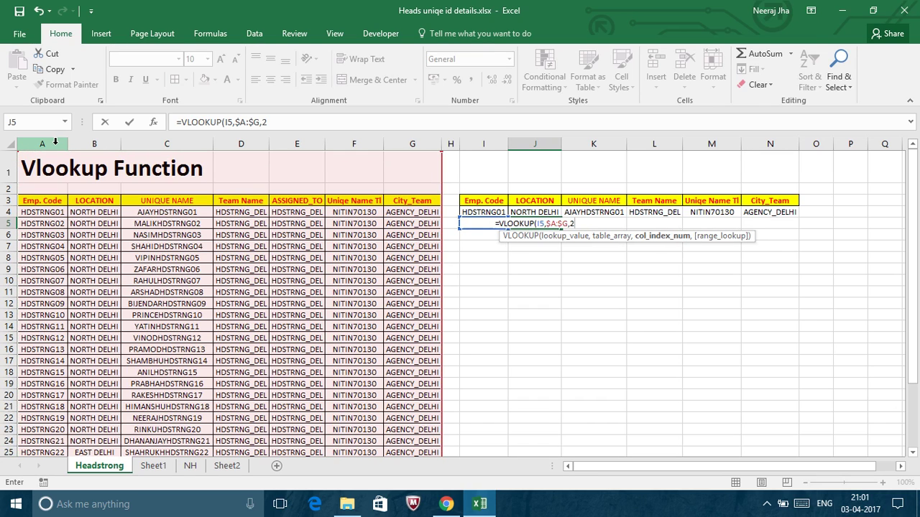
text(,0)
key(Return)
key(Up)
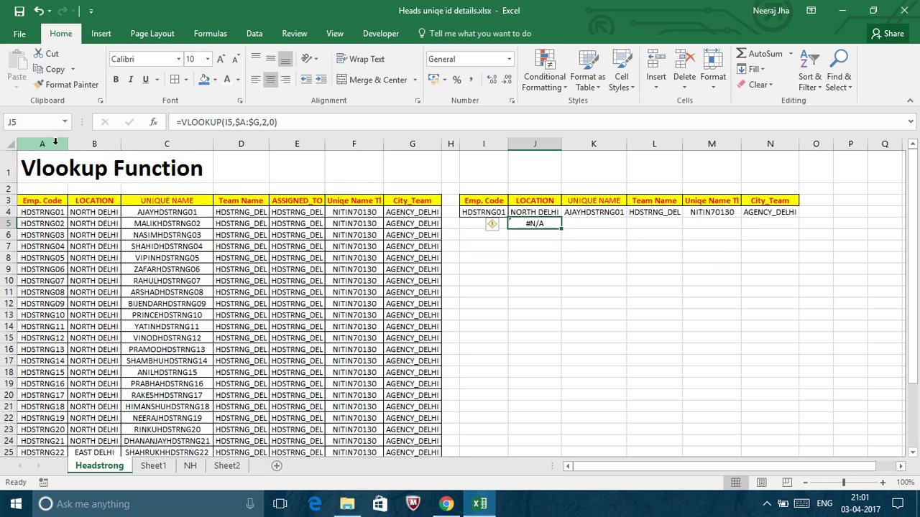
key(Left)
Fill HDSTRNG01 down into I5 and copy J5's lookup into K5:N5.
key(ctrl+d)
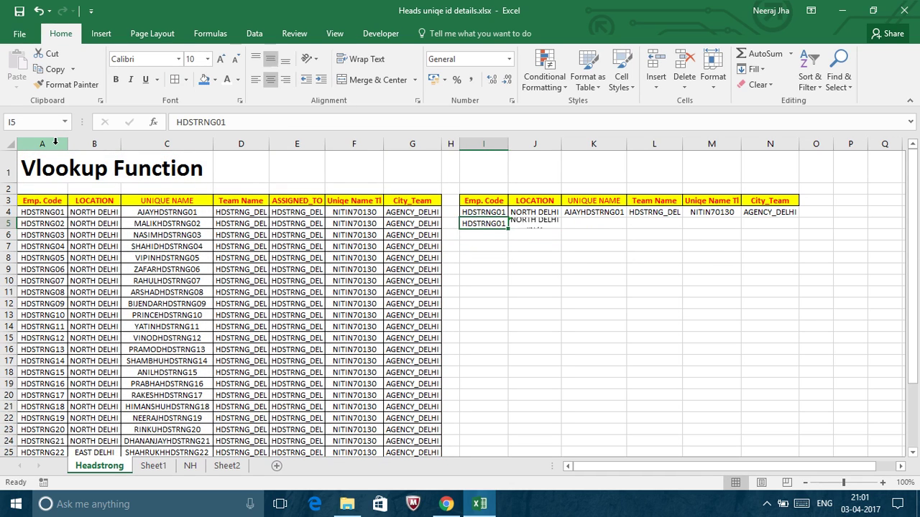
key(Right)
key(ctrl+c)
key(Right)
key(shift+Right)
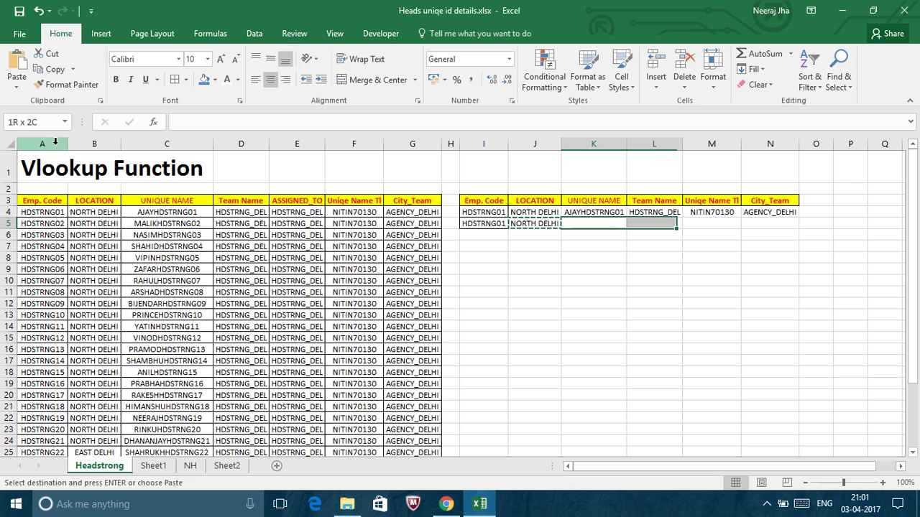
key(shift+Right)
key(shift+Right)
key(ctrl+v)
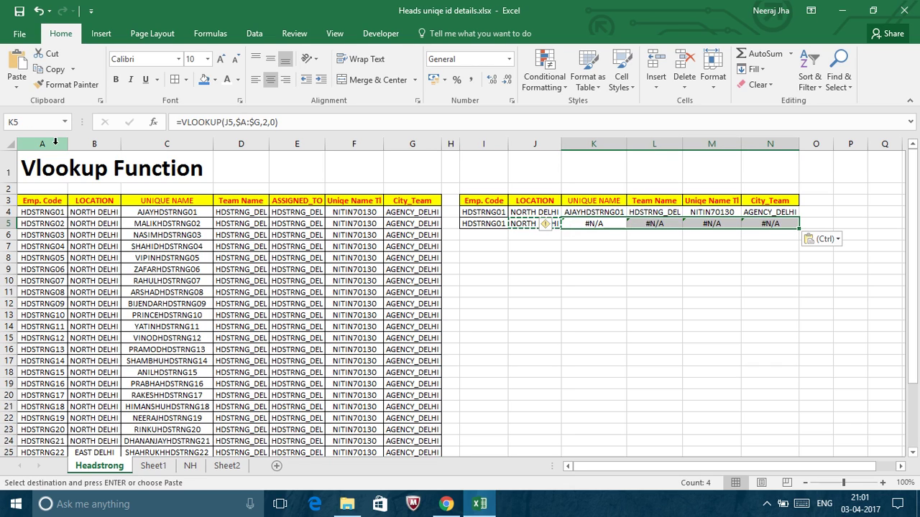
Compare the copied K5 and L5 formulas with J5, finding shifted references giving #N/A.
click(589, 225)
key(Escape)
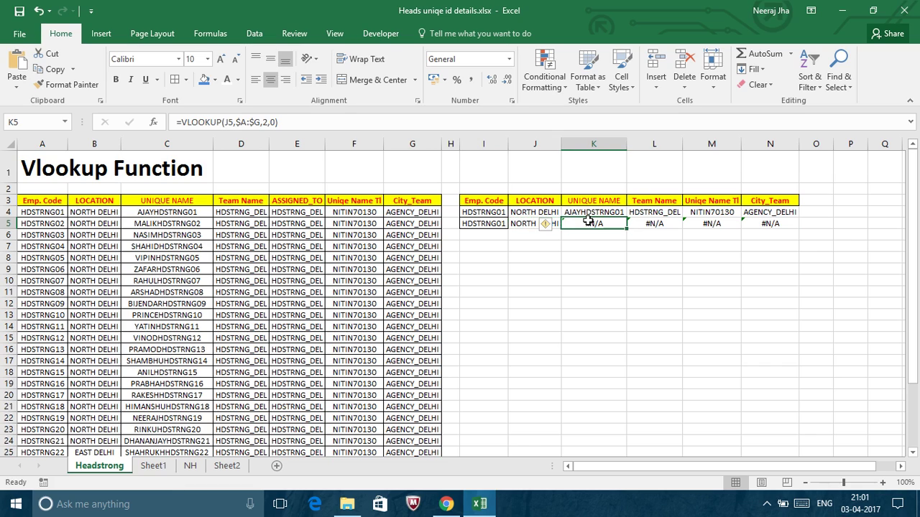
drag(588, 223, 528, 223)
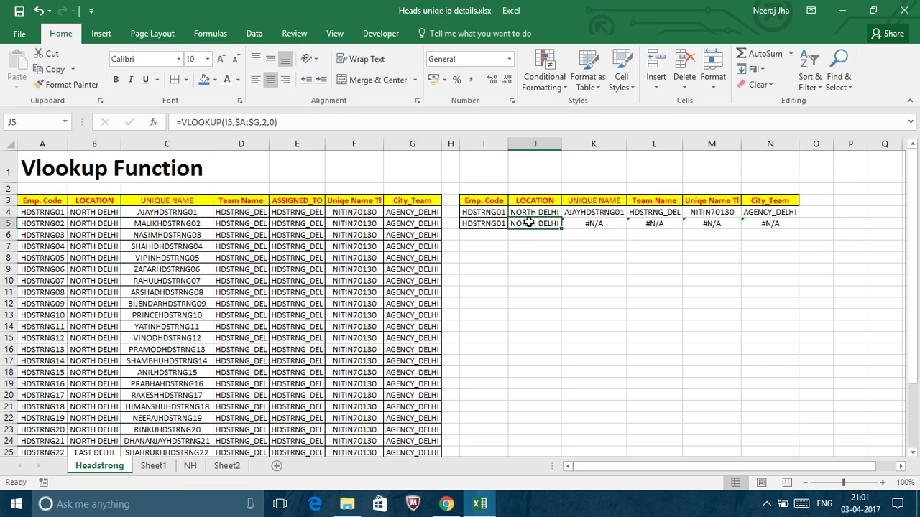
click(595, 224)
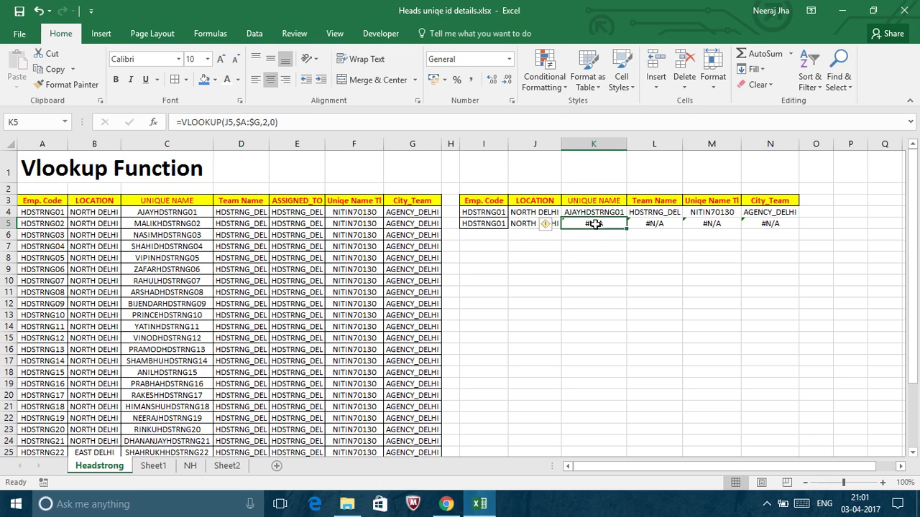
key(Right)
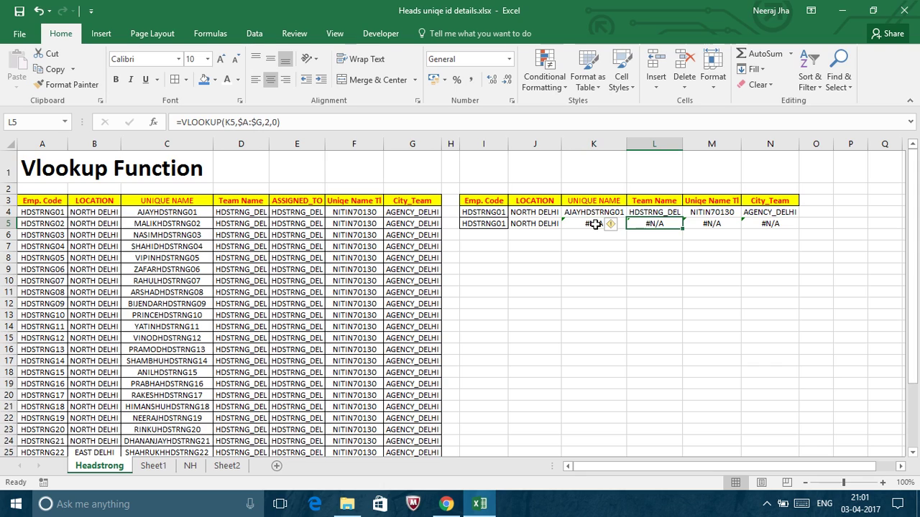
key(Left)
key(Left)
key(Right)
key(Left)
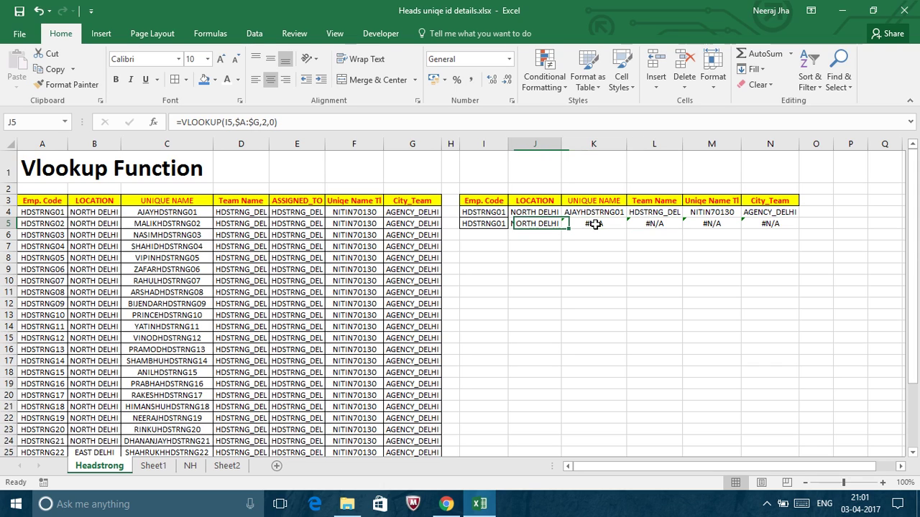
Anchor J5's lookup value as $I5 and paste the formula across K5:N5.
click(225, 122)
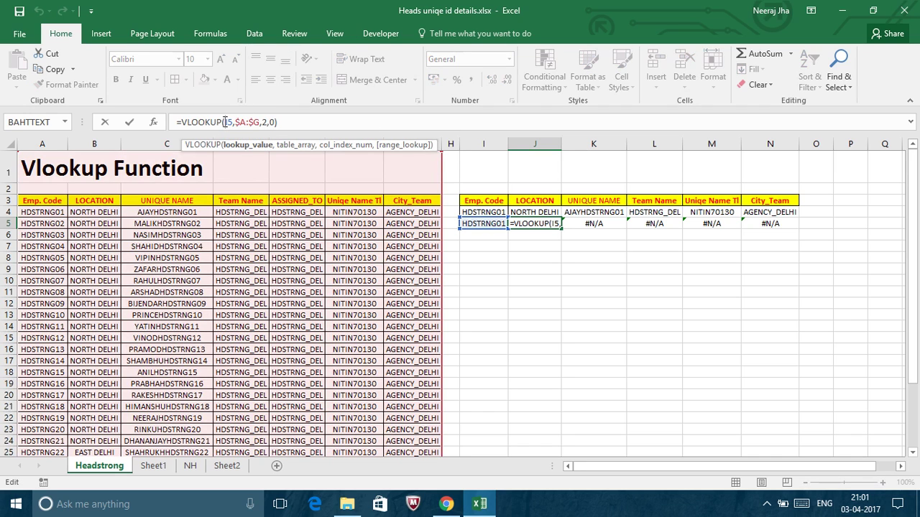
key(F4)
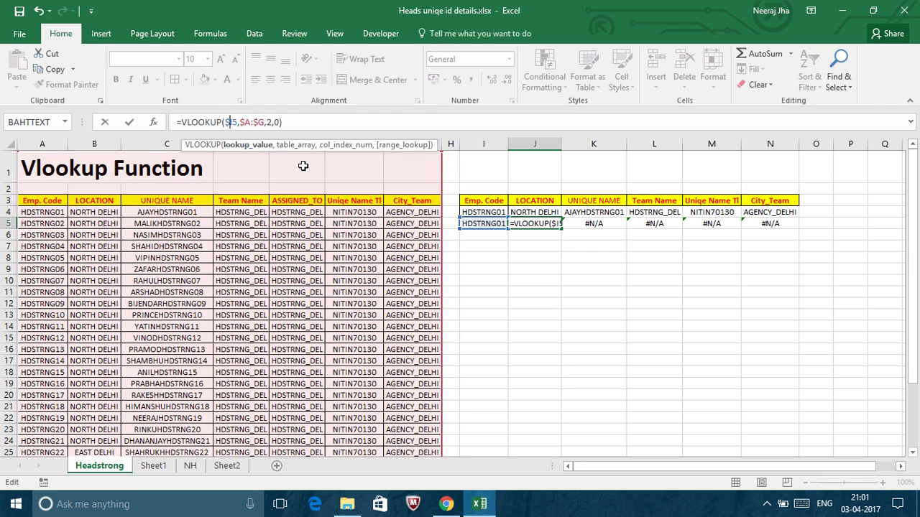
key(ctrl+Return)
key(ctrl+c)
key(Right)
key(shift+Right)
key(shift+Right)
key(shift+Right)
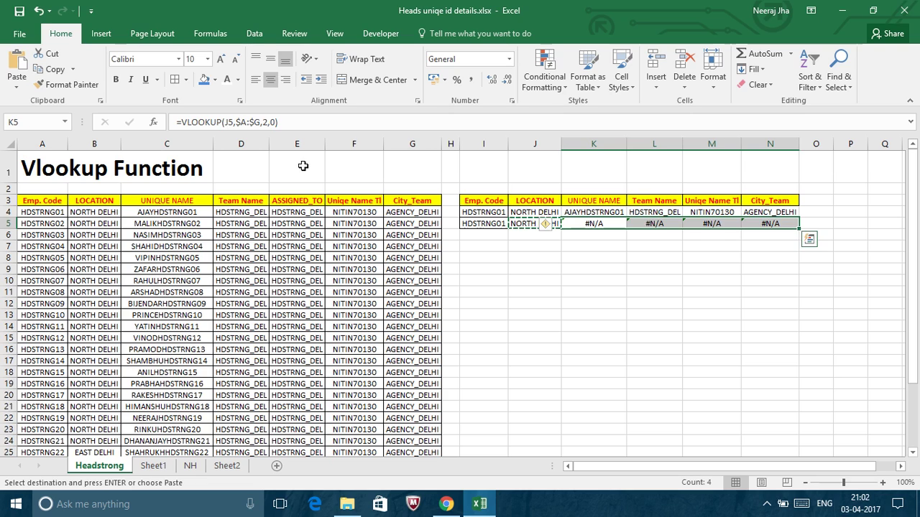
key(ctrl+v)
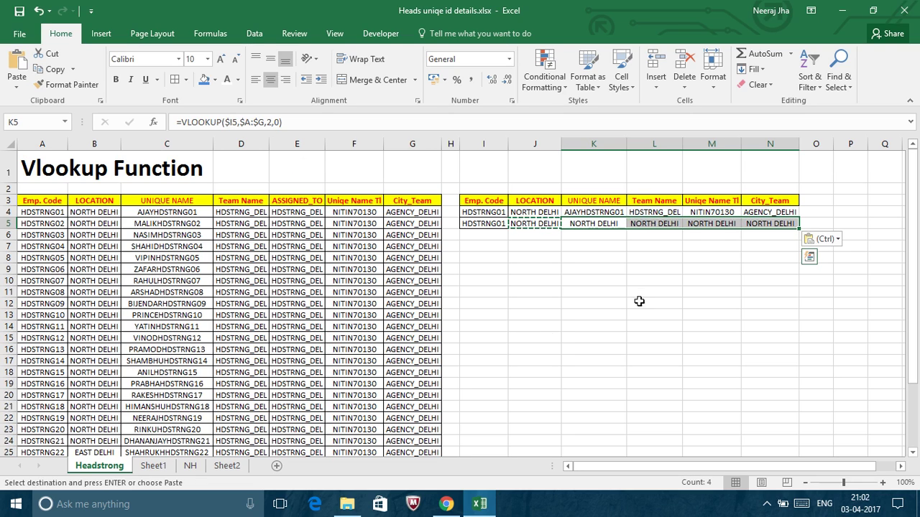
Undo and re-paste J5's $I5 lookup into K5:N5, which all return NORTH DELHI.
click(602, 229)
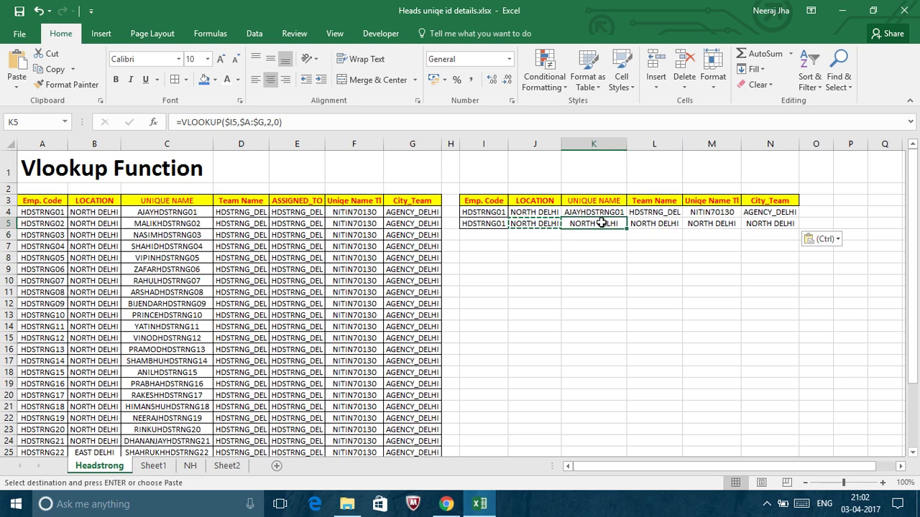
key(ctrl+z)
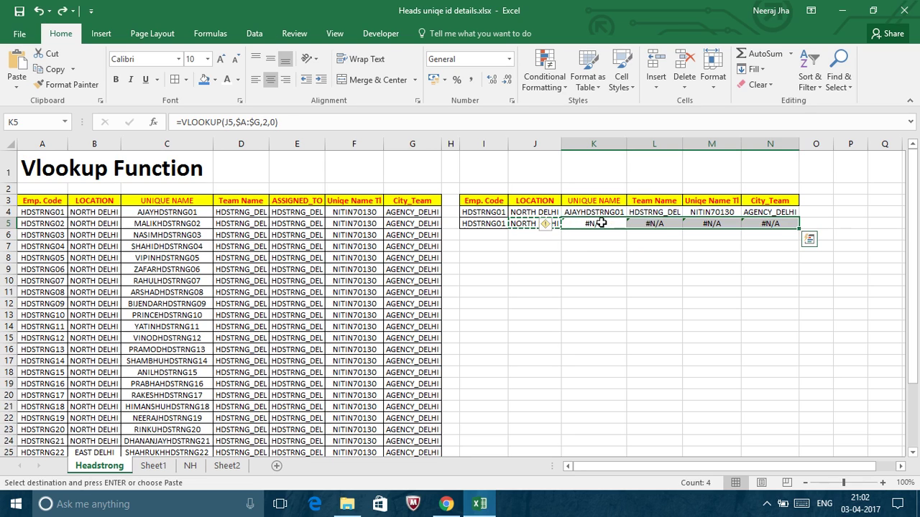
click(529, 224)
key(Escape)
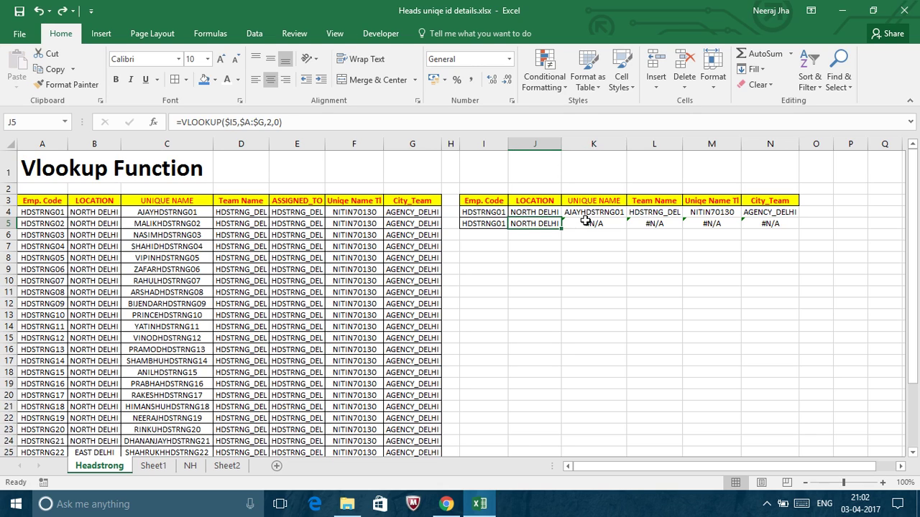
click(586, 221)
click(516, 225)
key(ctrl+c)
click(584, 223)
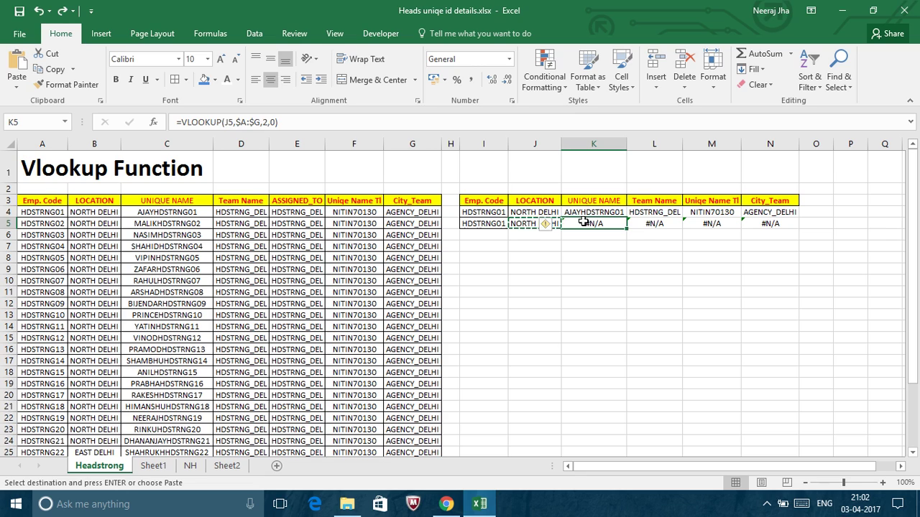
key(ctrl+v)
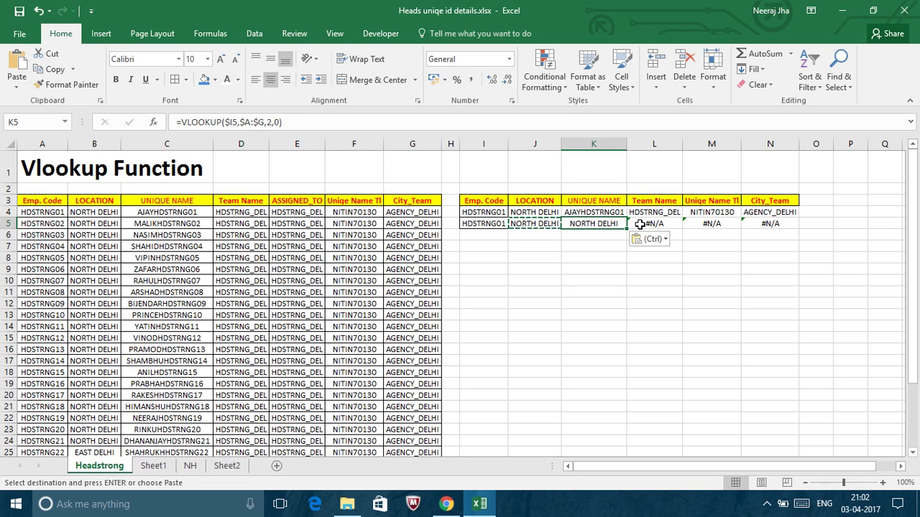
key(shift+Right)
key(shift+Right)
key(shift+Right)
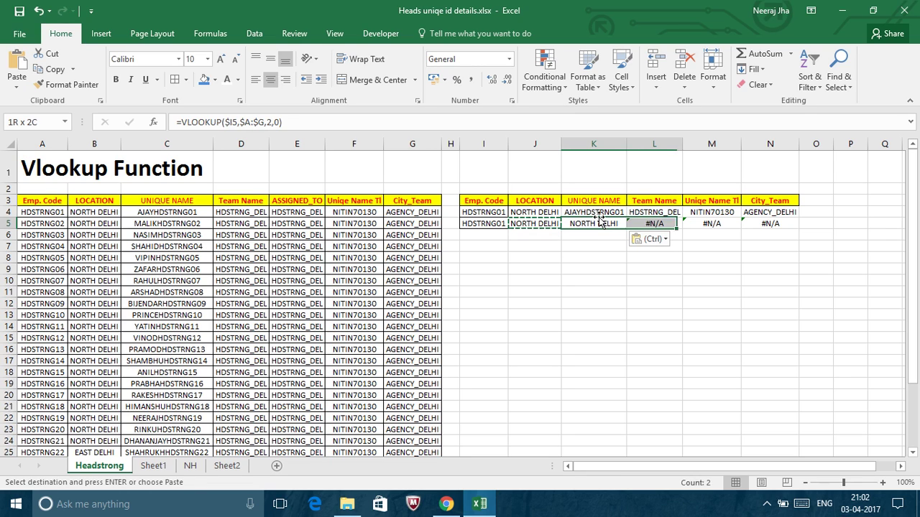
key(ctrl+v)
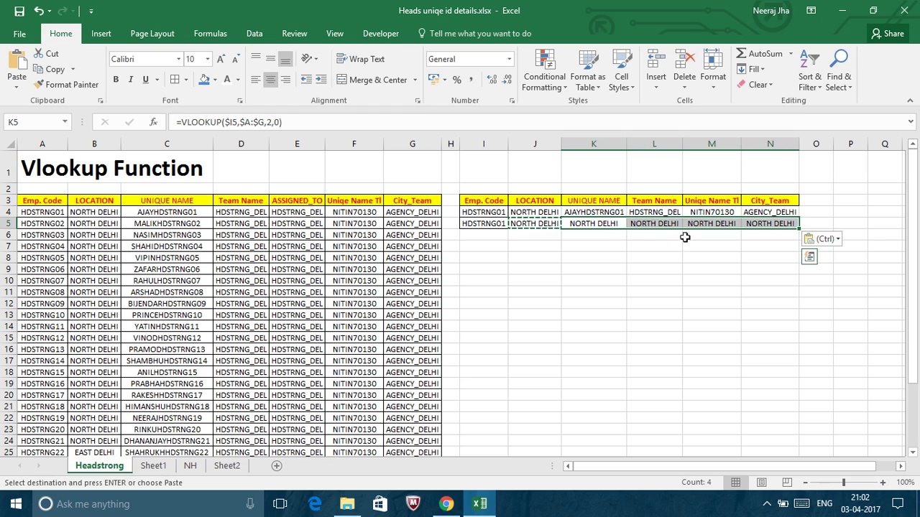
click(600, 223)
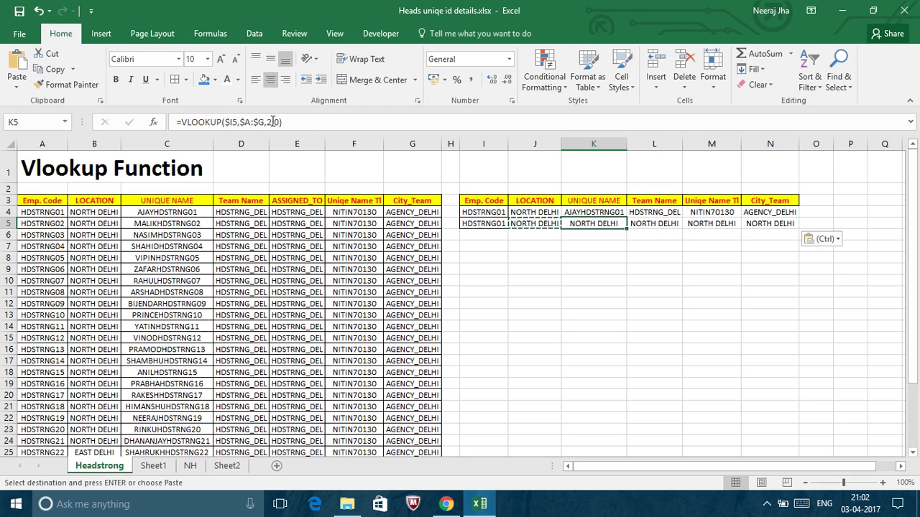
Set K5's column index to 3 for AJAYHDSTRNG01 and correct L5's column index.
click(273, 122)
key(BackSpace)
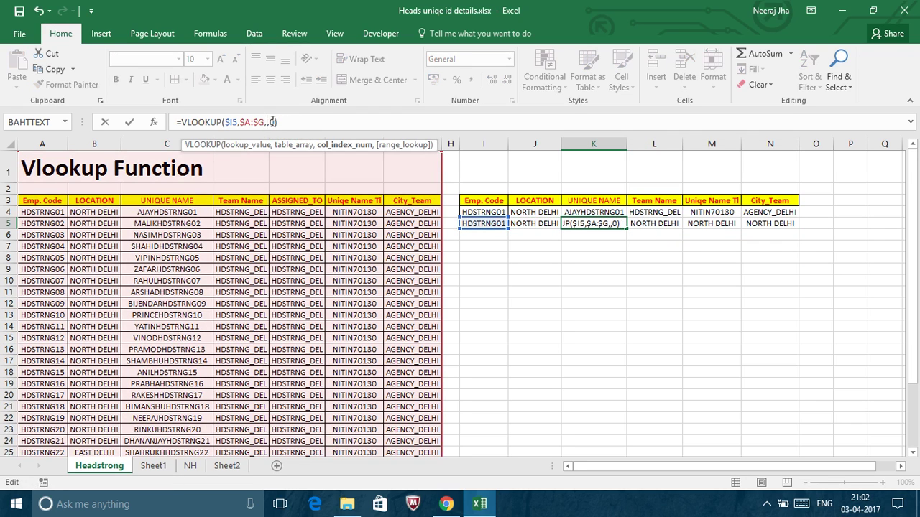
text(3)
key(Return)
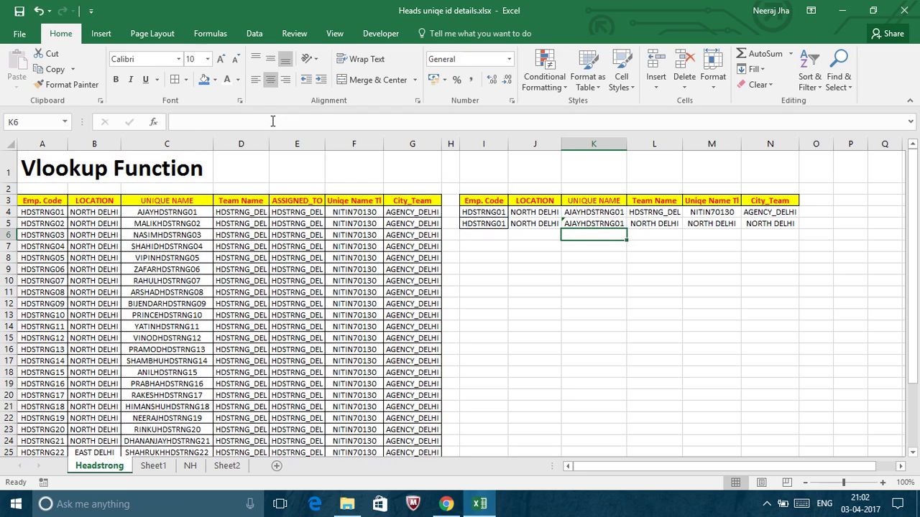
key(Up)
key(Right)
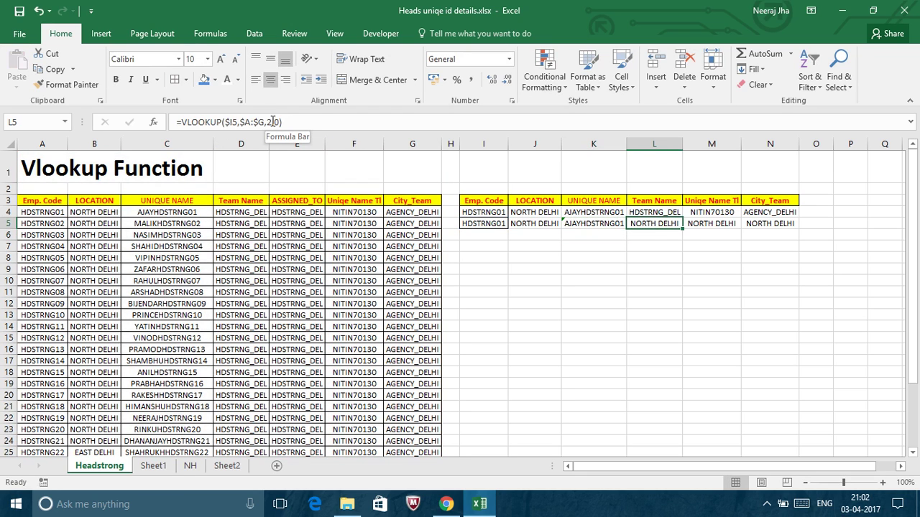
click(273, 122)
key(BackSpace)
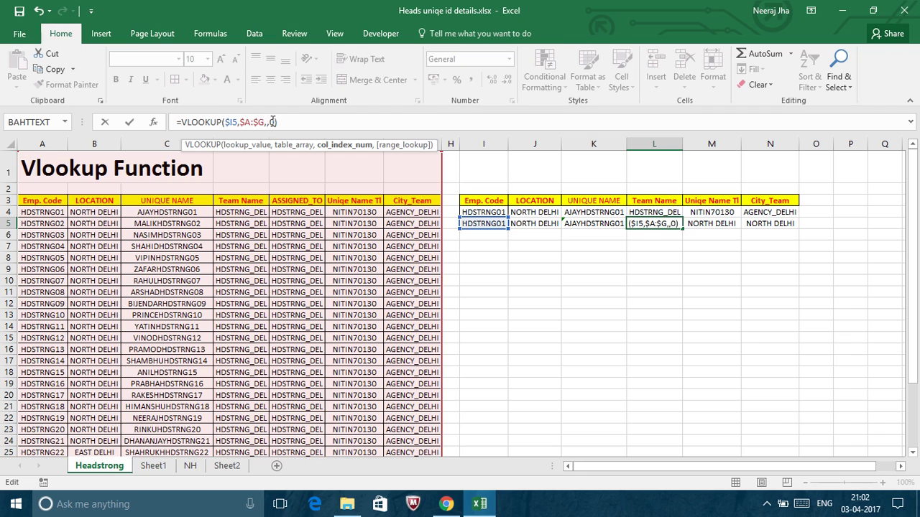
text(2)
key(Return)
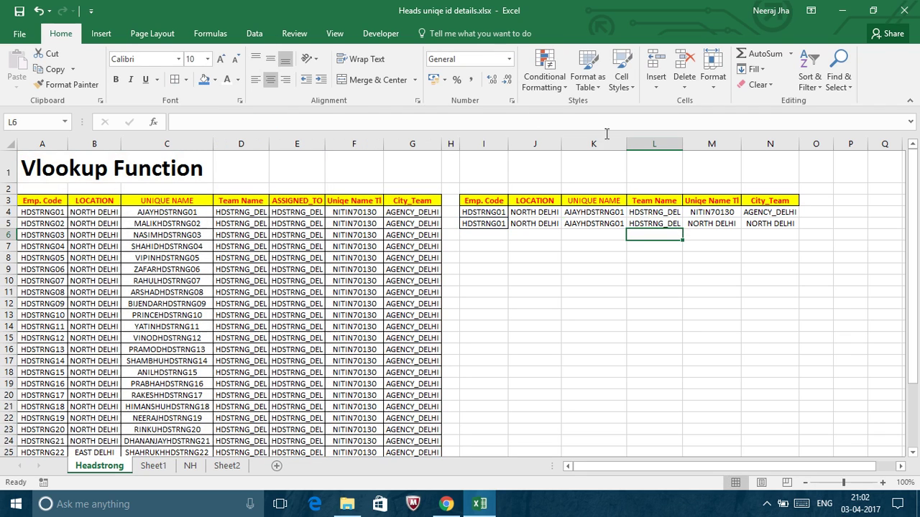
click(711, 223)
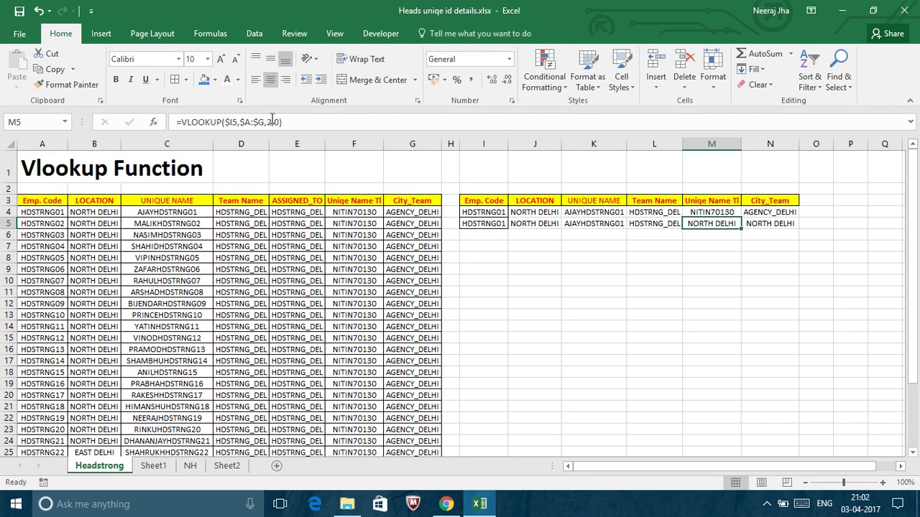
click(271, 121)
key(BackSpace)
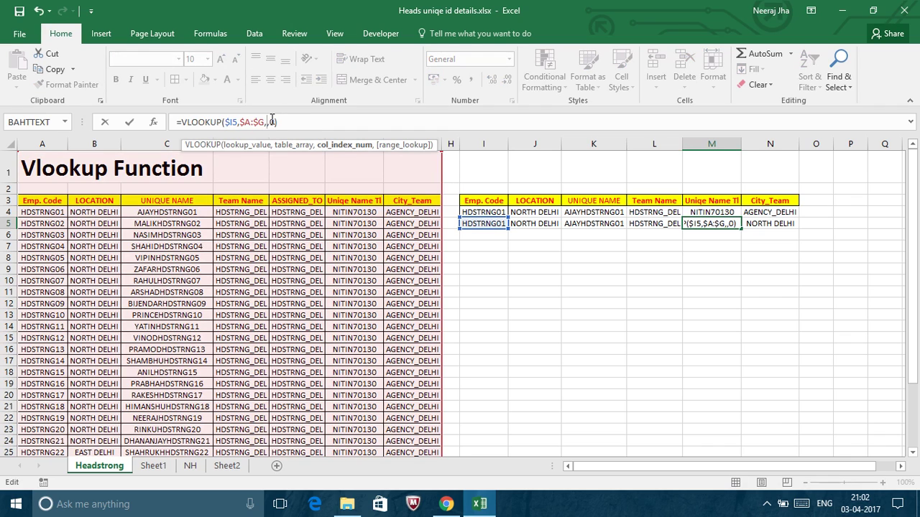
text(4)
key(Return)
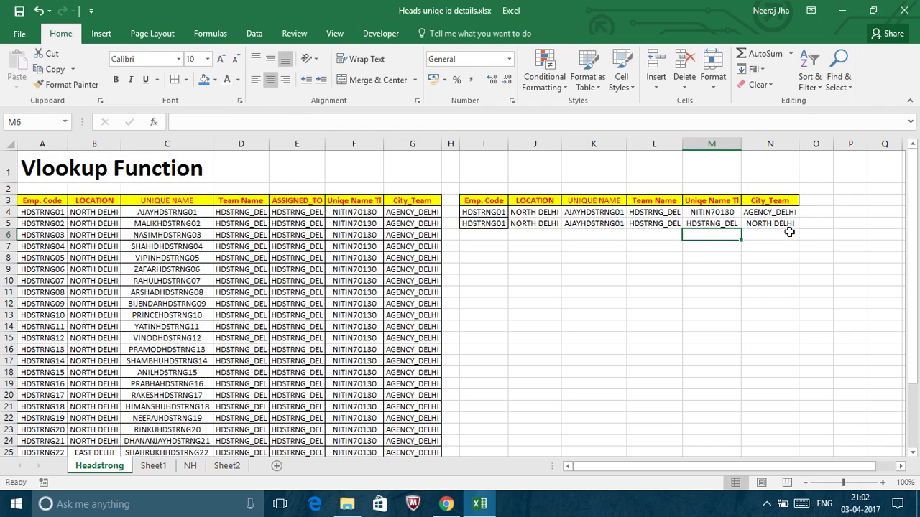
click(710, 224)
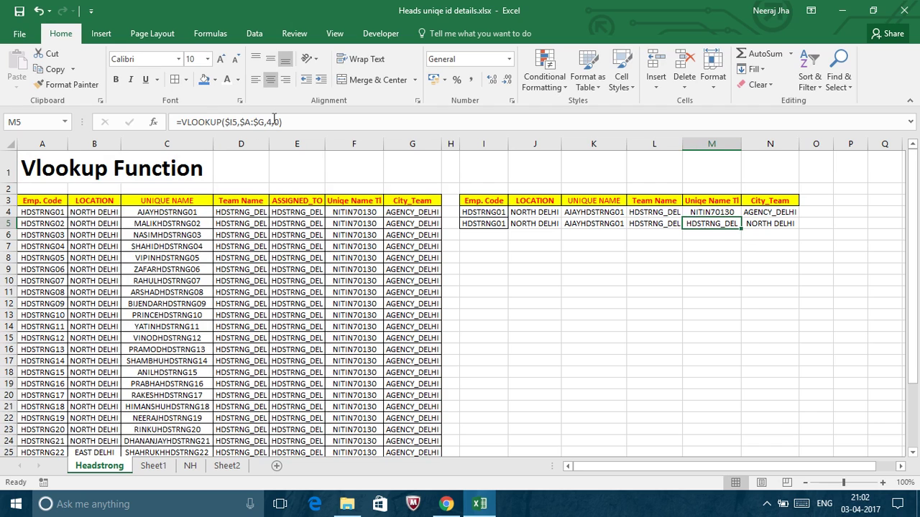
click(272, 121)
click(272, 122)
key(BackSpace)
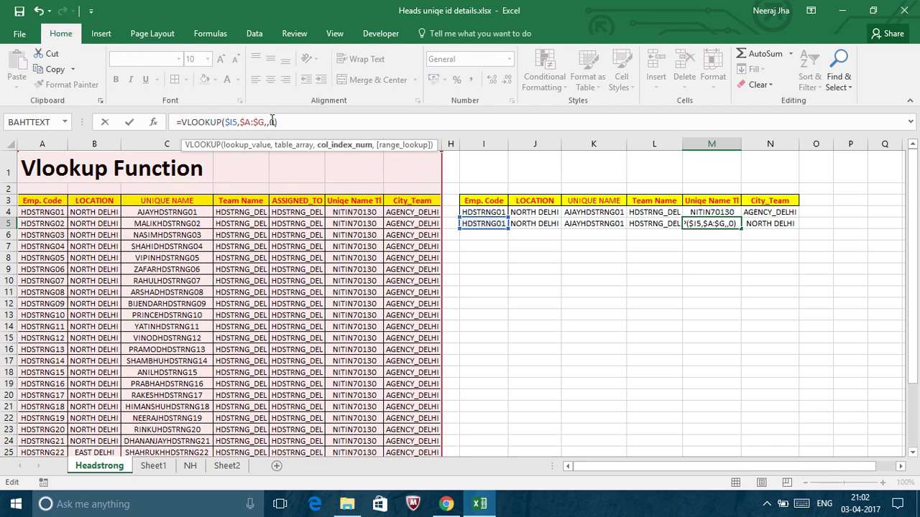
text(5)
key(Return)
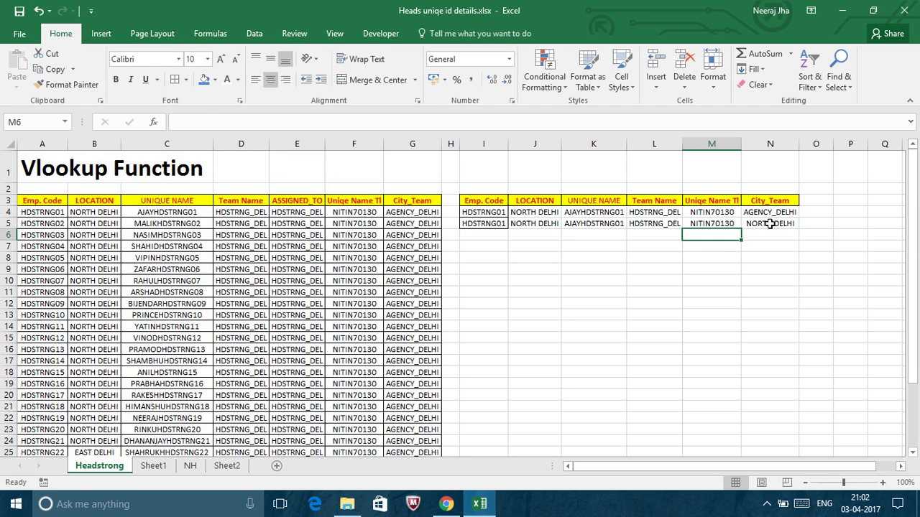
Change N5's column index to 7 so it returns AGENCY_DELHI.
click(769, 224)
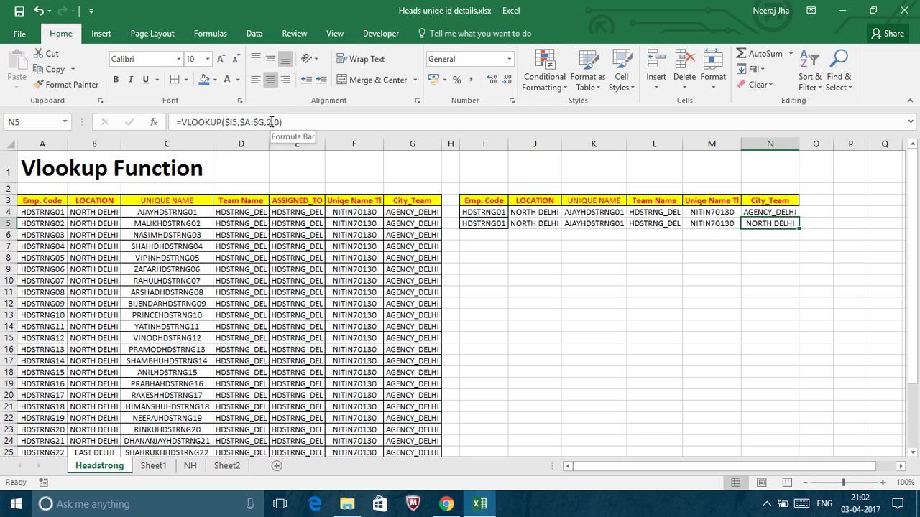
click(272, 122)
key(BackSpace)
text(7)
key(Return)
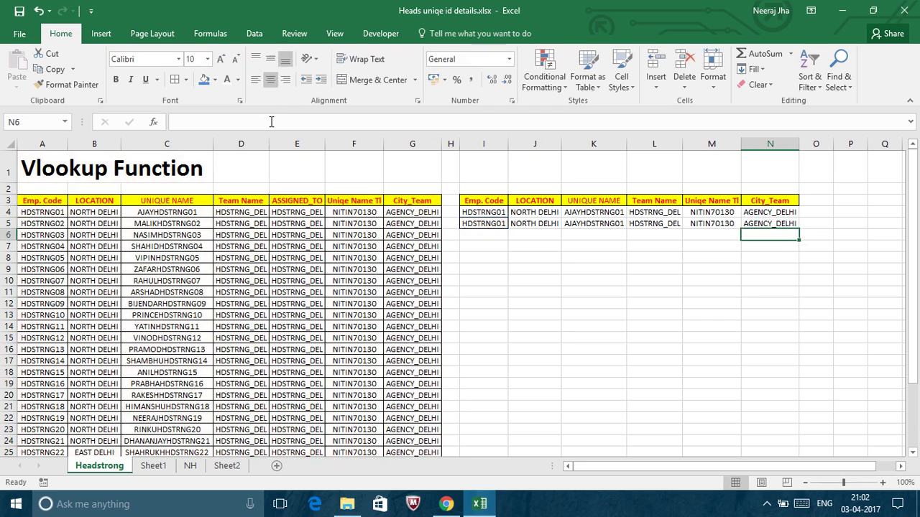
click(520, 224)
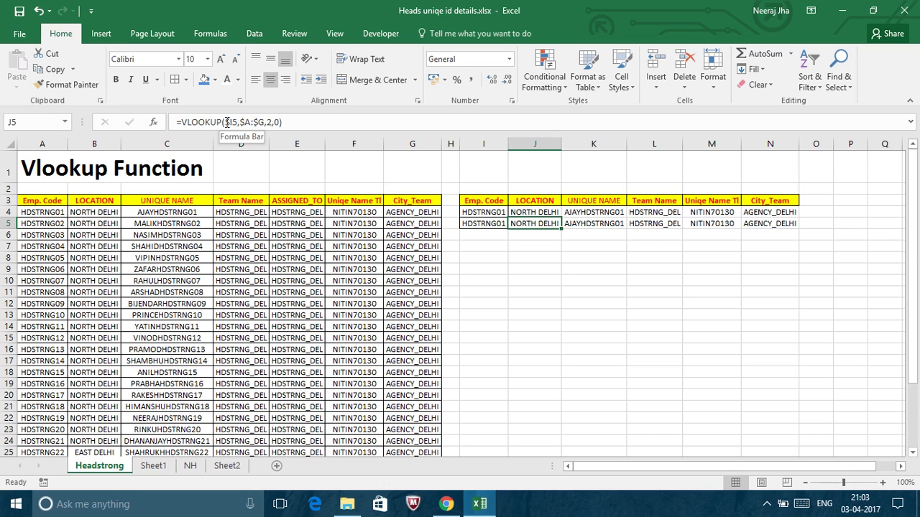
click(584, 224)
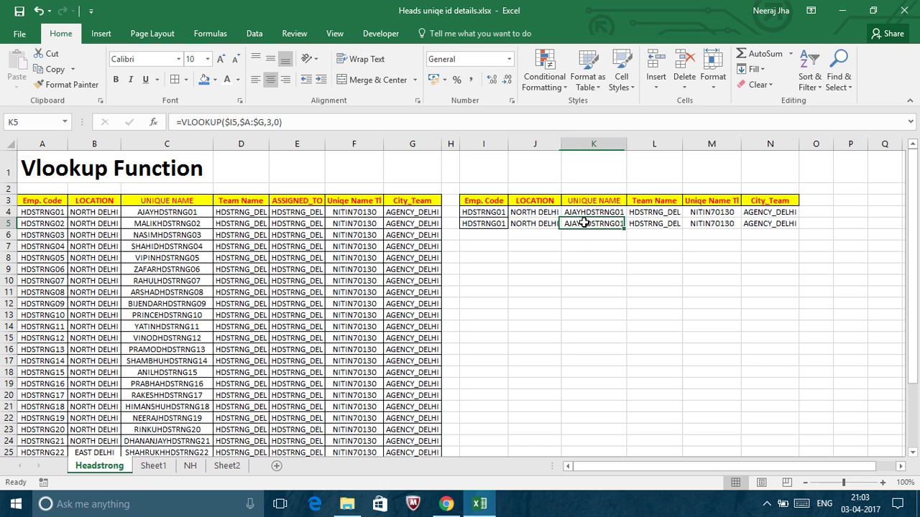
click(642, 223)
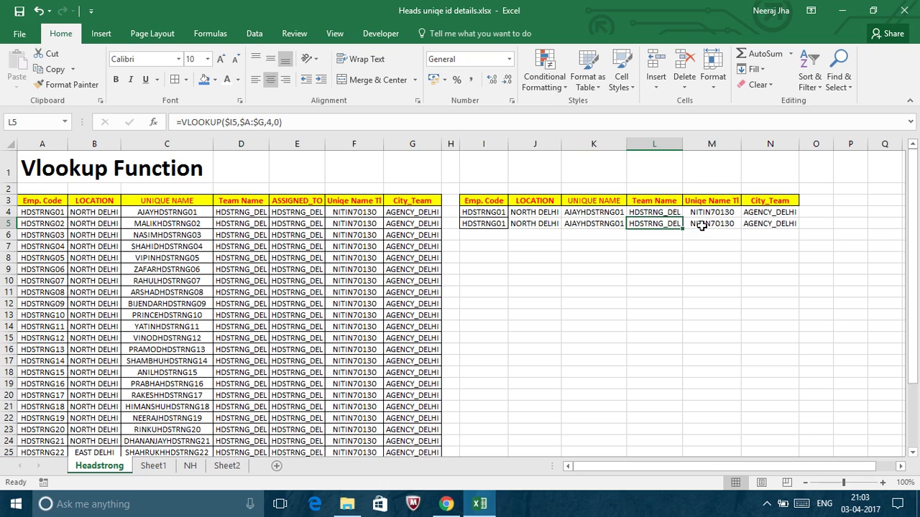
click(710, 223)
click(762, 223)
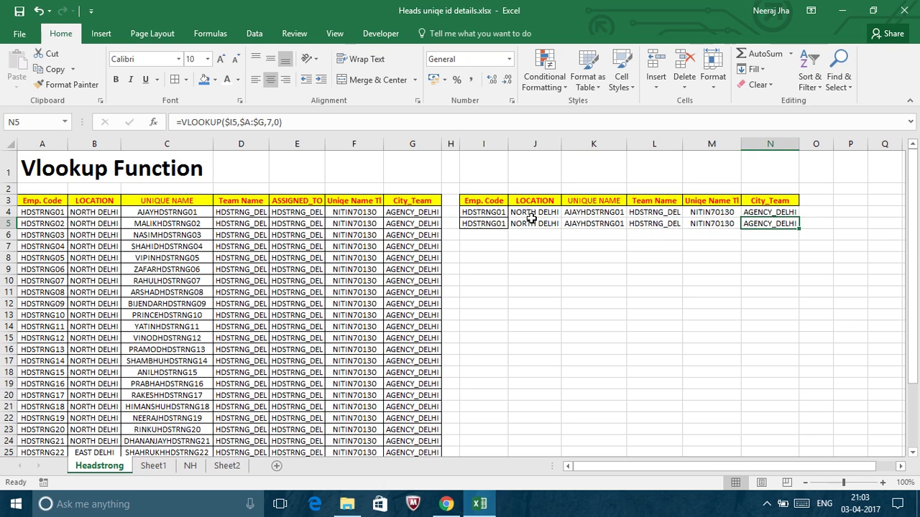
click(533, 223)
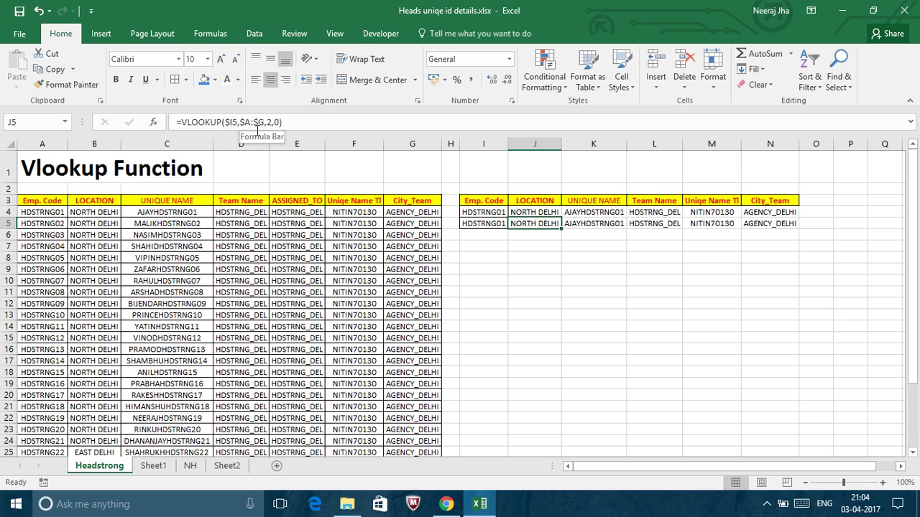
key(Down)
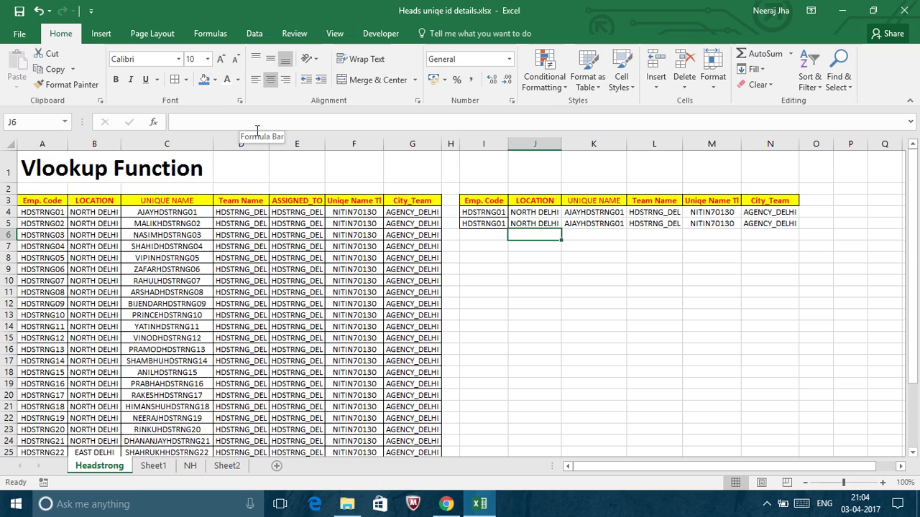
Start J6's formula as =VLOOKUP(I6,$A:$G, with I6 as the lookup value.
click(544, 225)
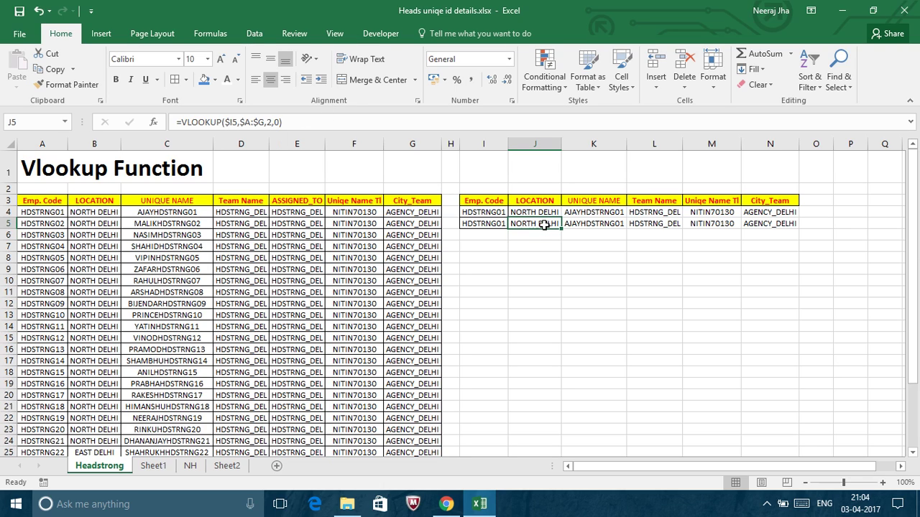
key(Down)
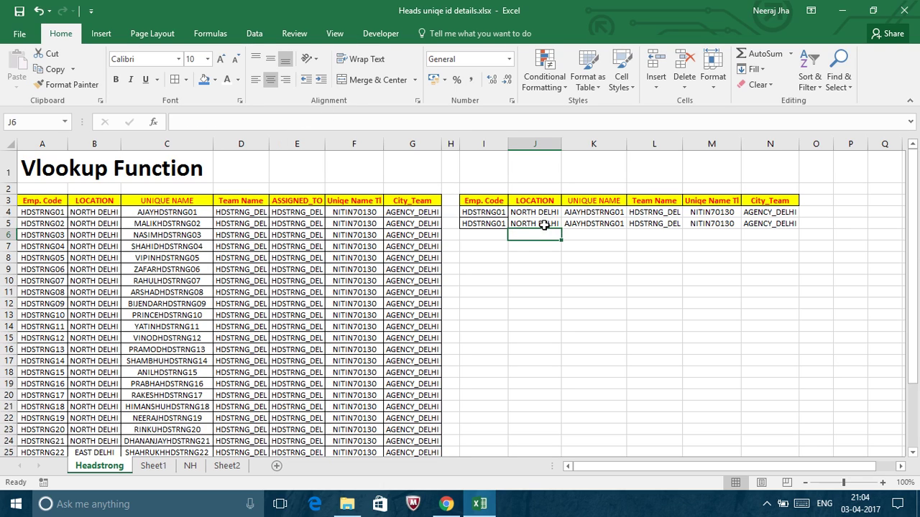
text(=)
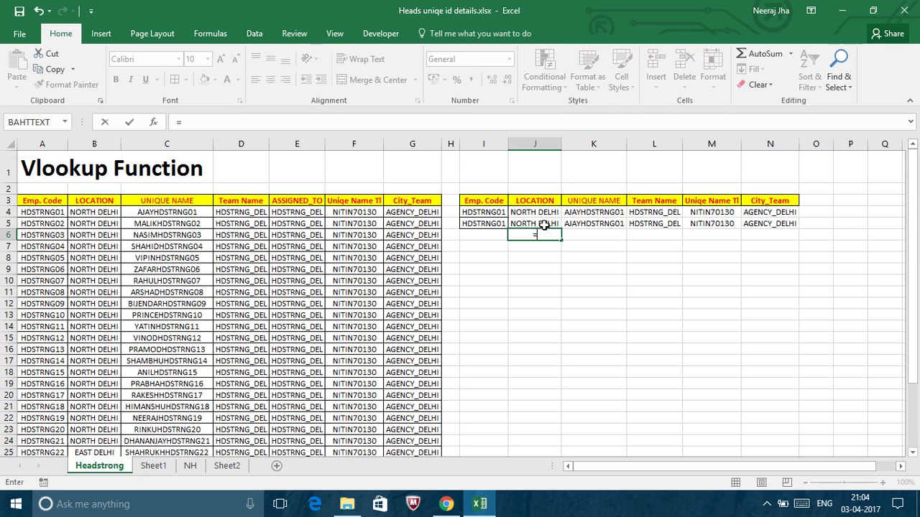
text(vl)
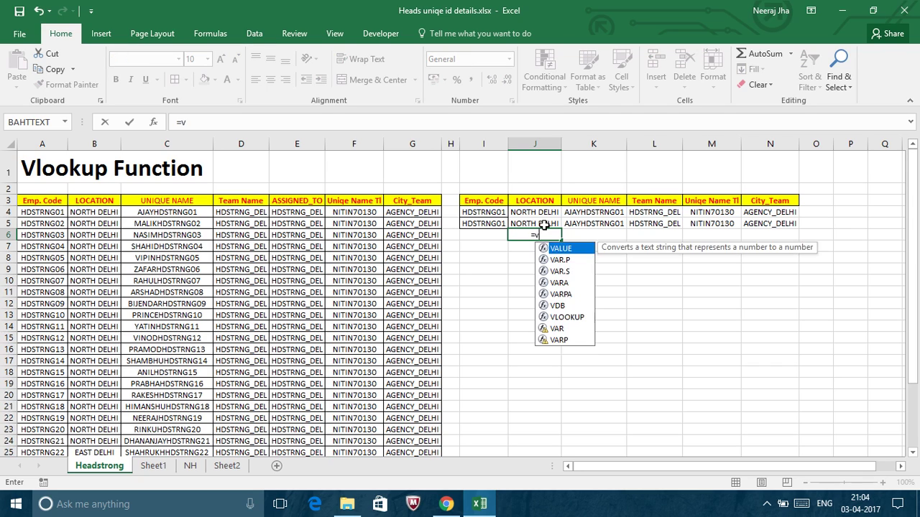
key(Tab)
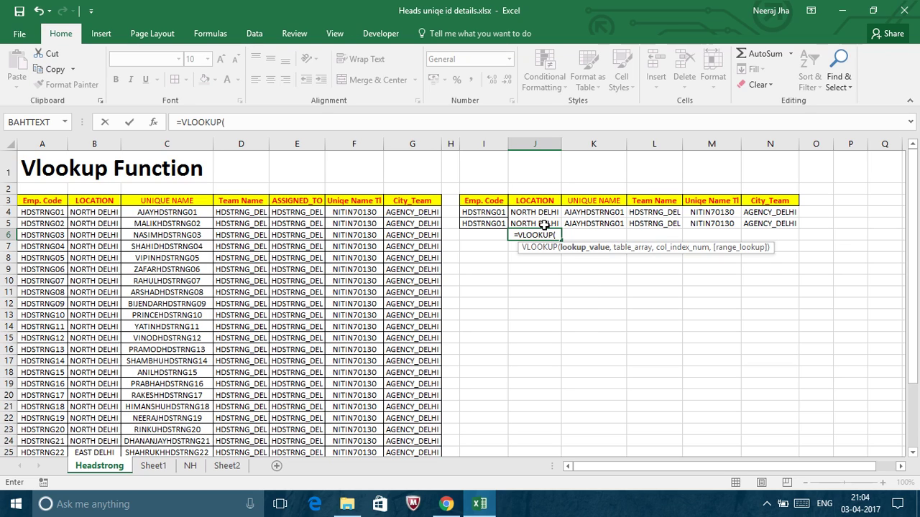
key(Left)
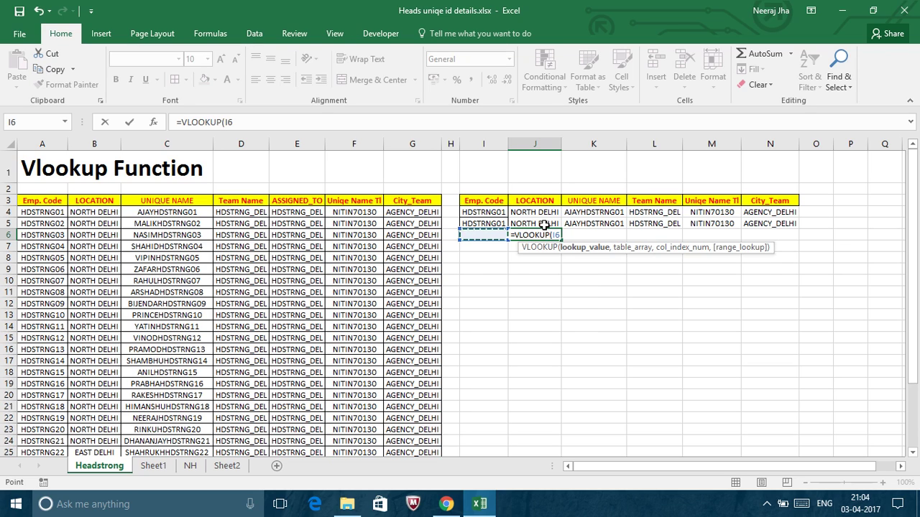
text(,)
click(49, 144)
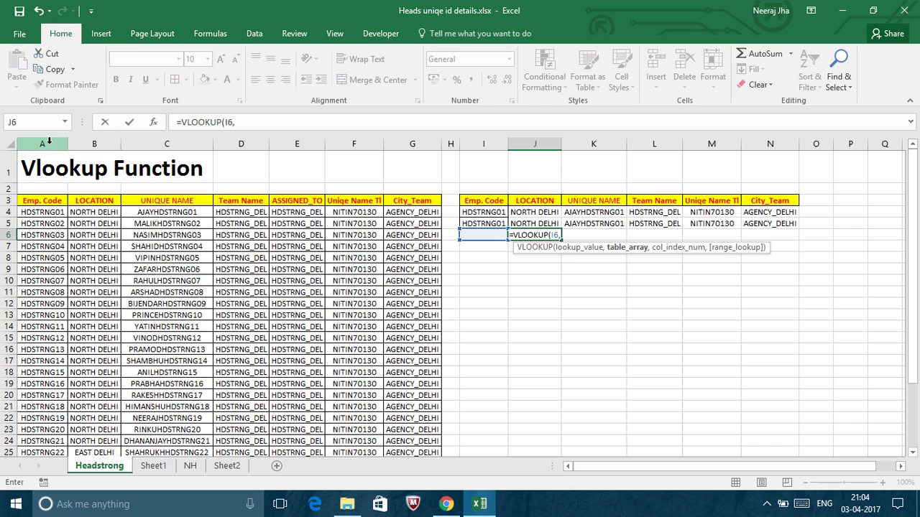
key(shift+Right)
key(shift+Right)
key(shift+Right)
key(shift+Right)
key(shift+Right)
key(shift+Right)
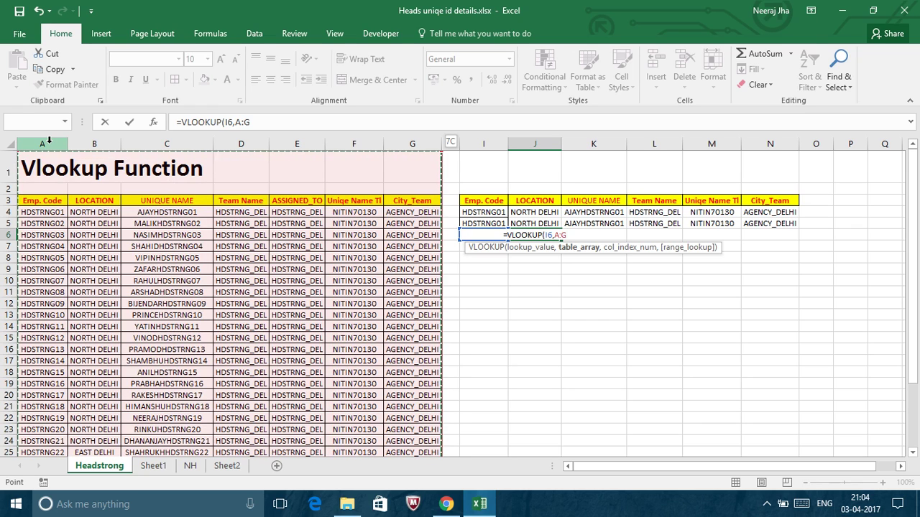
key(F4)
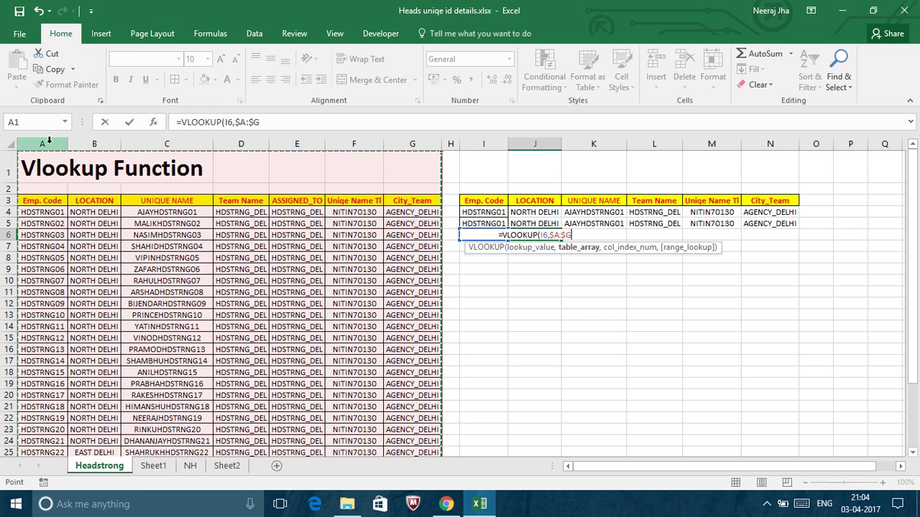
text(,)
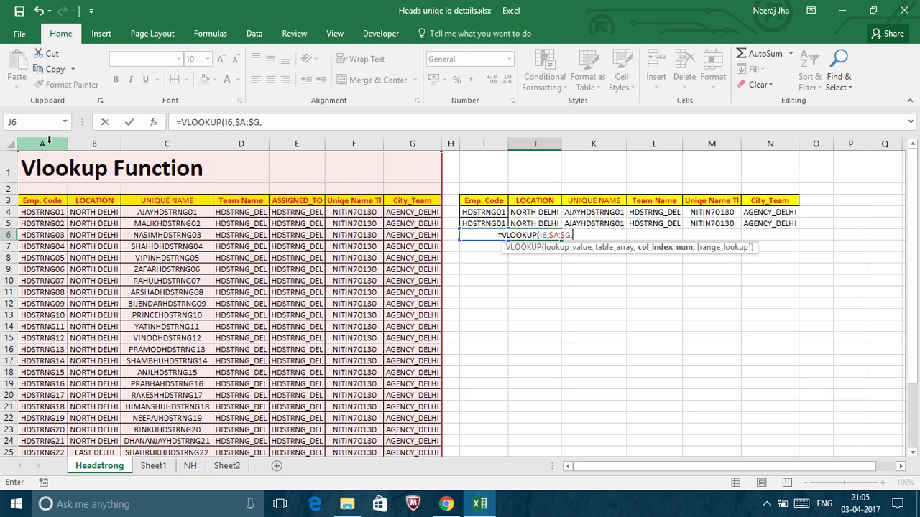
Complete J6 as =VLOOKUP(I6,$A:$G,{2,3,4,6,7},0) and enter it.
text({)
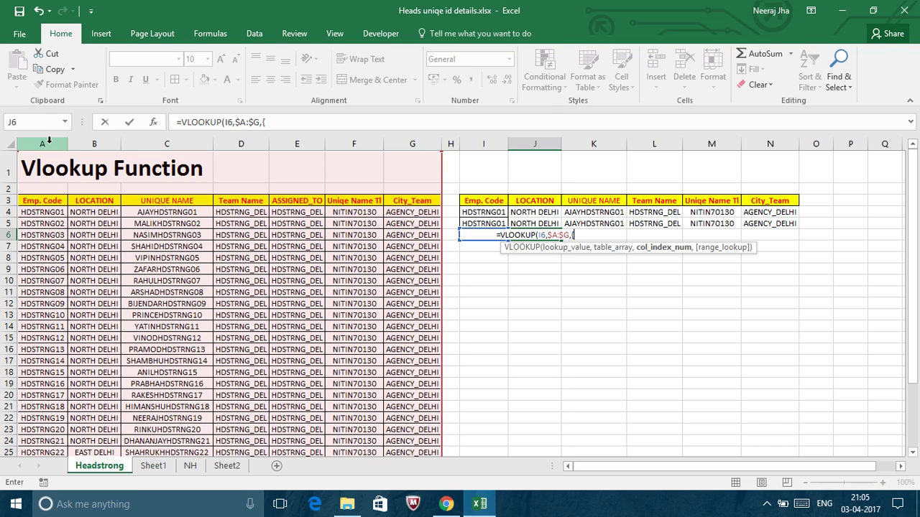
text(2)
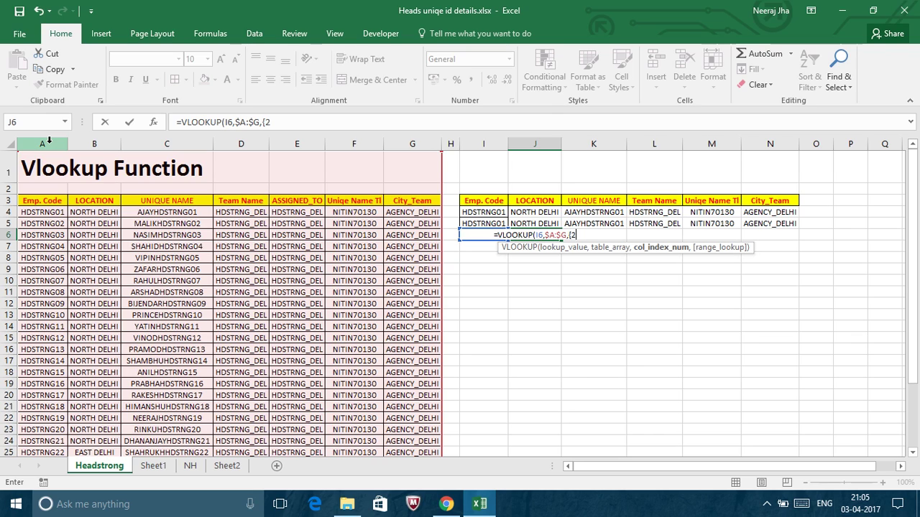
text(,)
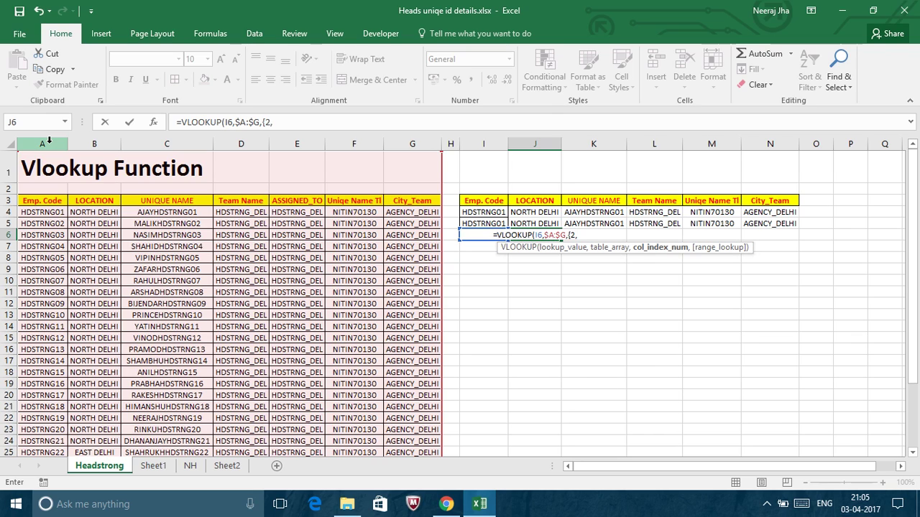
text(3,)
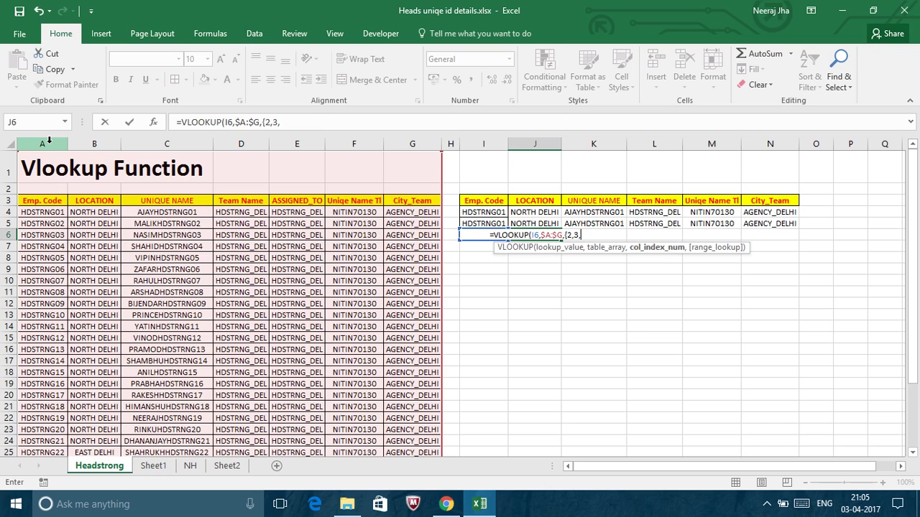
text(4)
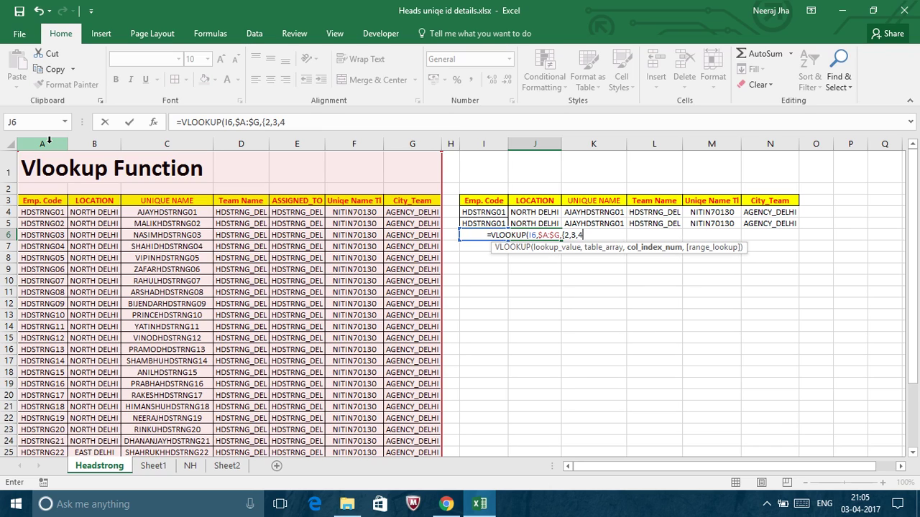
text(,6,7)
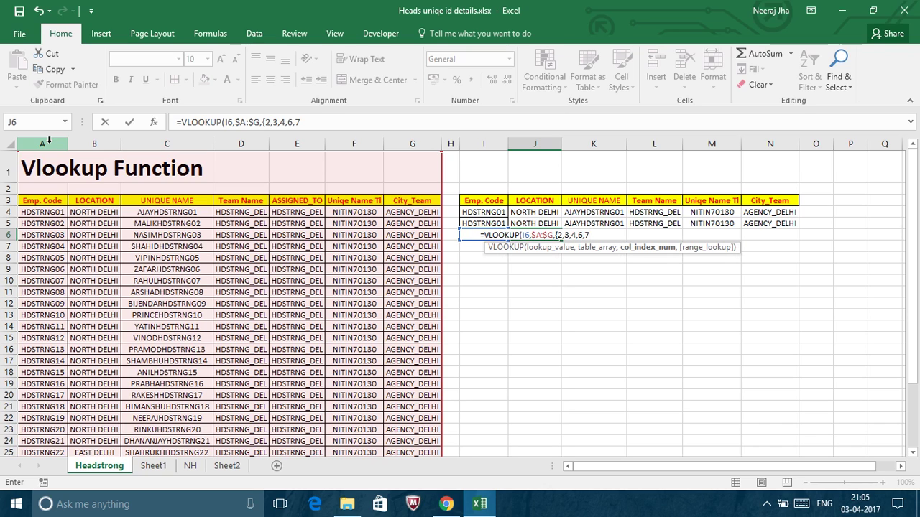
text(})
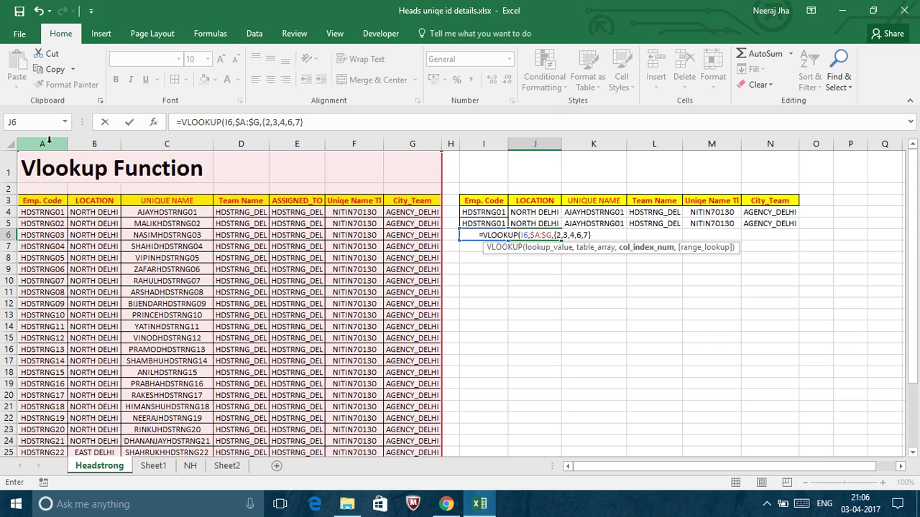
text(,0)
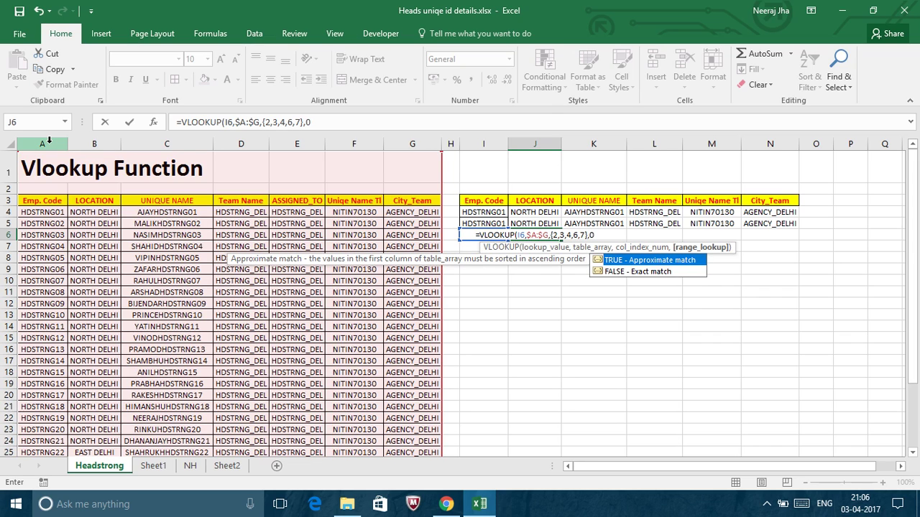
text())
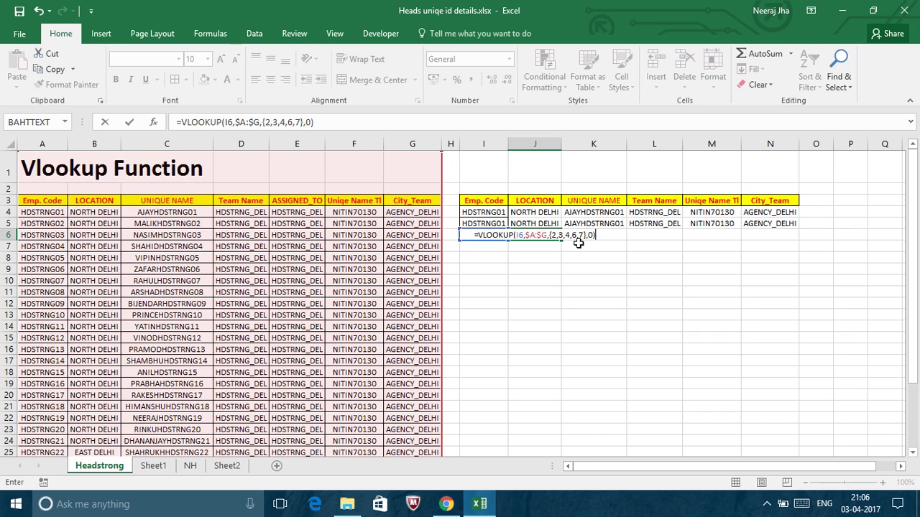
key(Return)
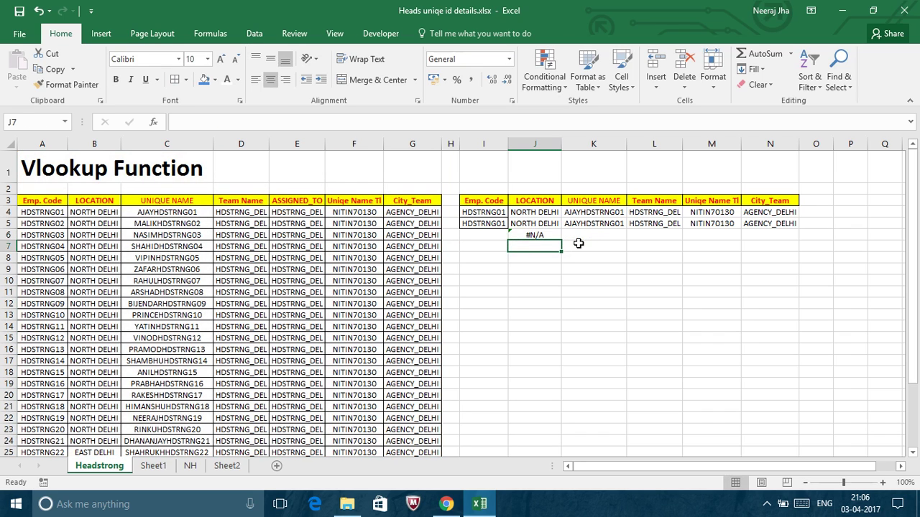
Select J6:N6 and reopen J6's array lookup formula for editing.
key(Up)
key(ctrl+c)
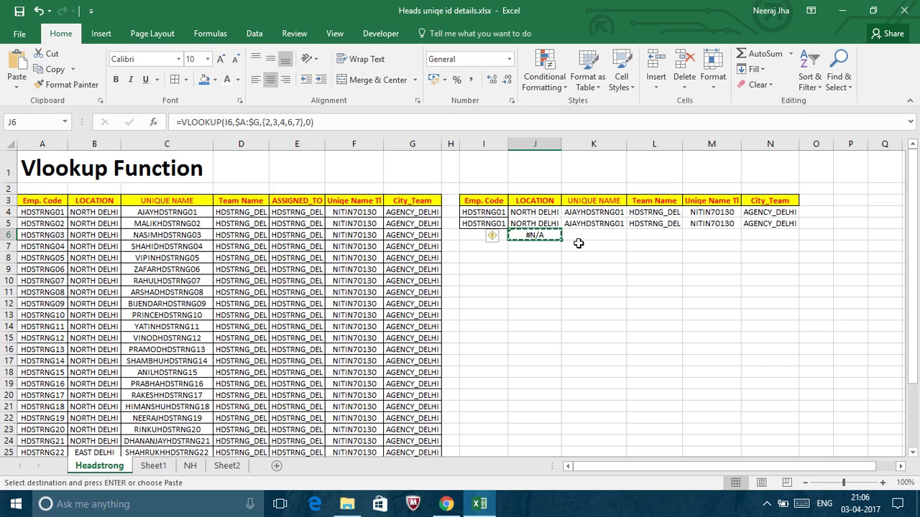
key(shift+Right)
key(shift+Right)
key(shift+Right)
key(shift+Right)
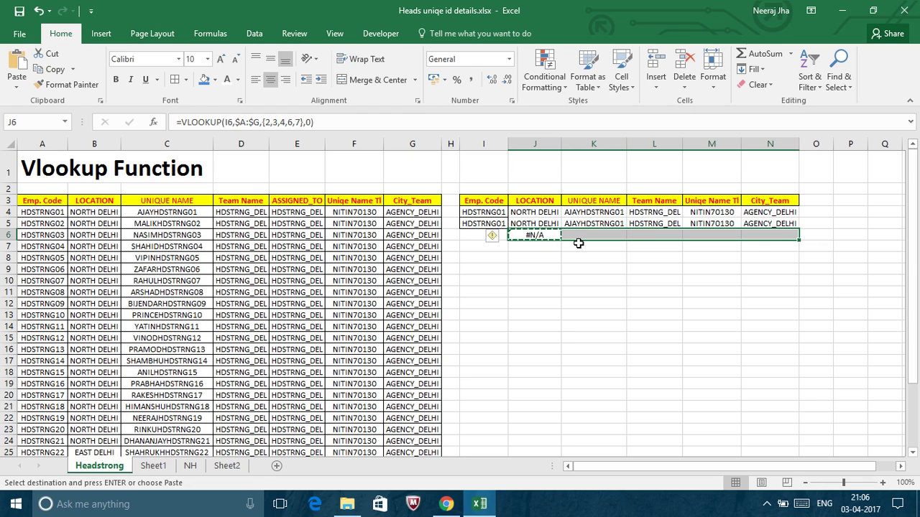
key(F2)
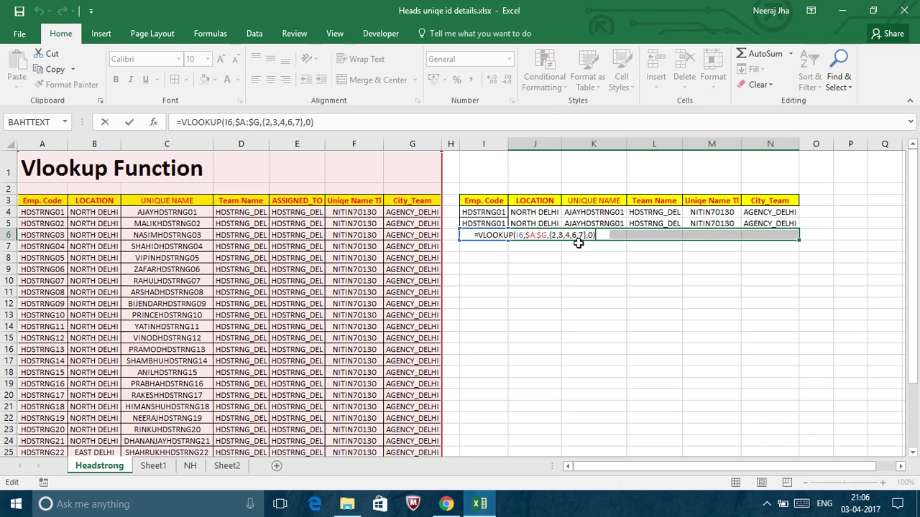
Array-enter the lookup across J6:N6 and fill HDSTRNG01 down into I6.
key(ctrl+shift+Return)
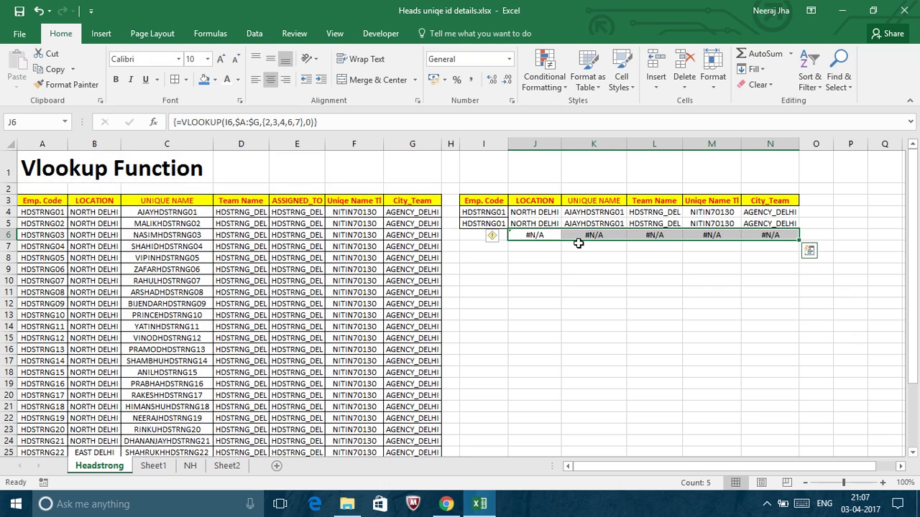
click(552, 236)
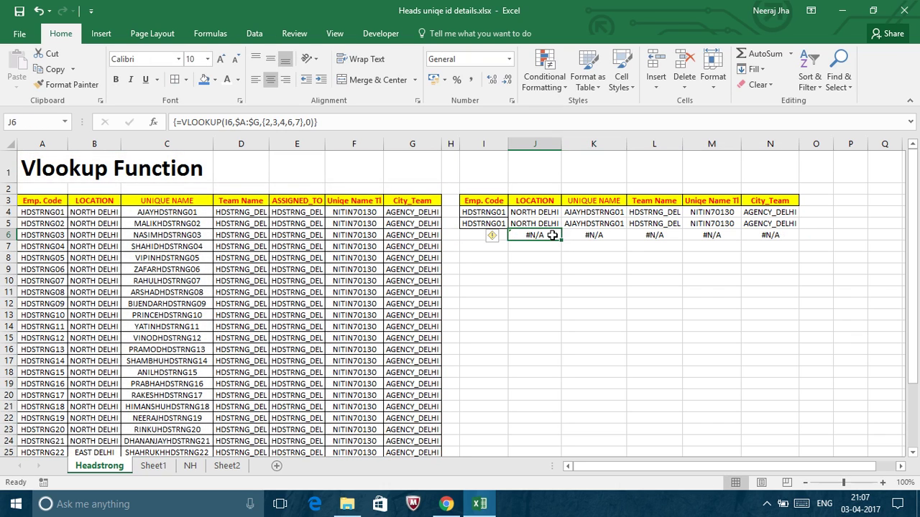
key(Right)
key(Right)
key(Right)
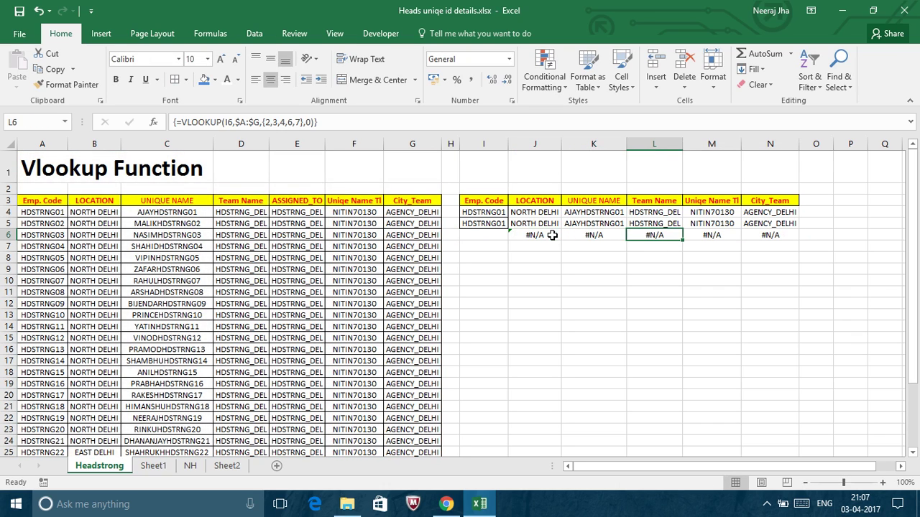
key(Down)
key(Up)
key(Left)
key(Left)
key(Left)
key(Right)
key(Right)
key(Right)
key(Right)
key(Left)
key(Left)
key(Left)
key(Left)
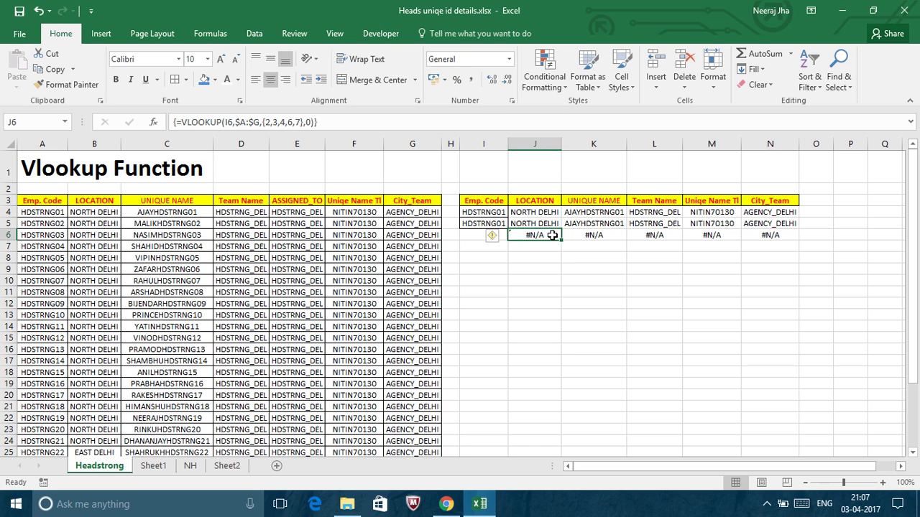
key(Left)
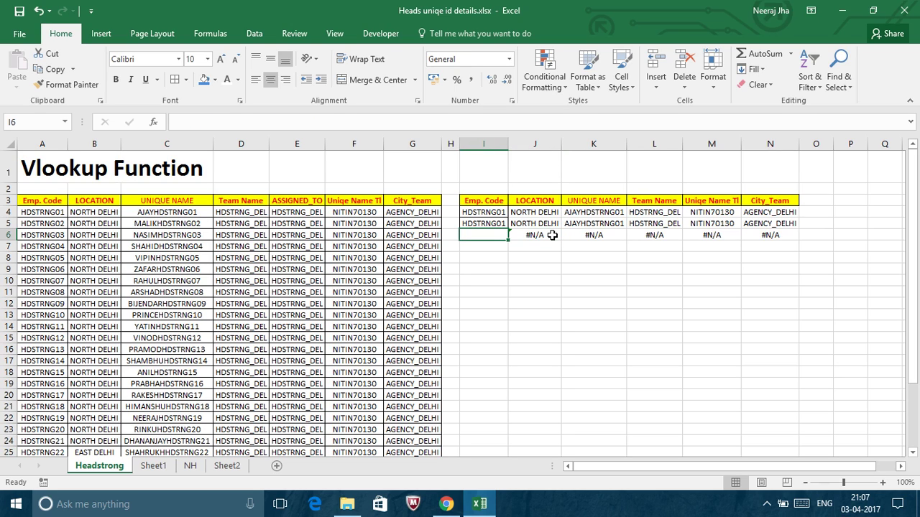
key(ctrl+d)
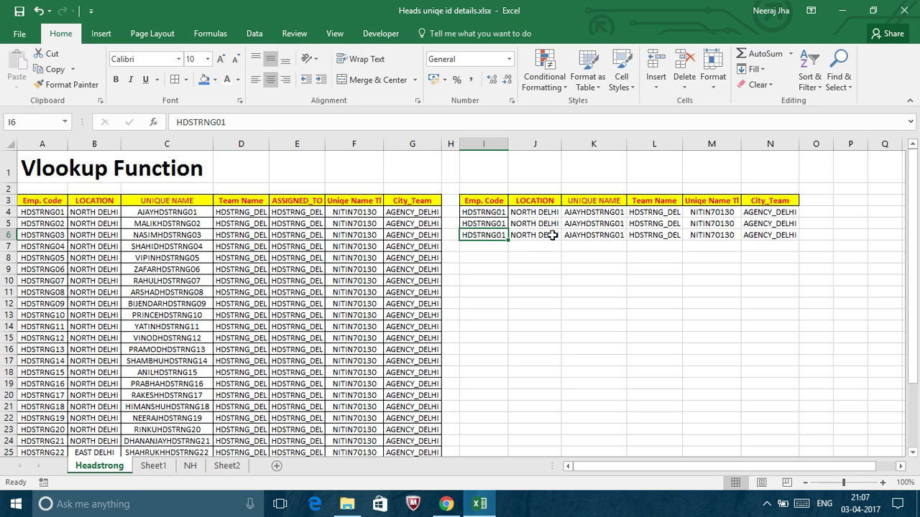
click(476, 213)
key(shift+Right)
key(shift+Right)
key(shift+Right)
key(shift+Right)
key(shift+Right)
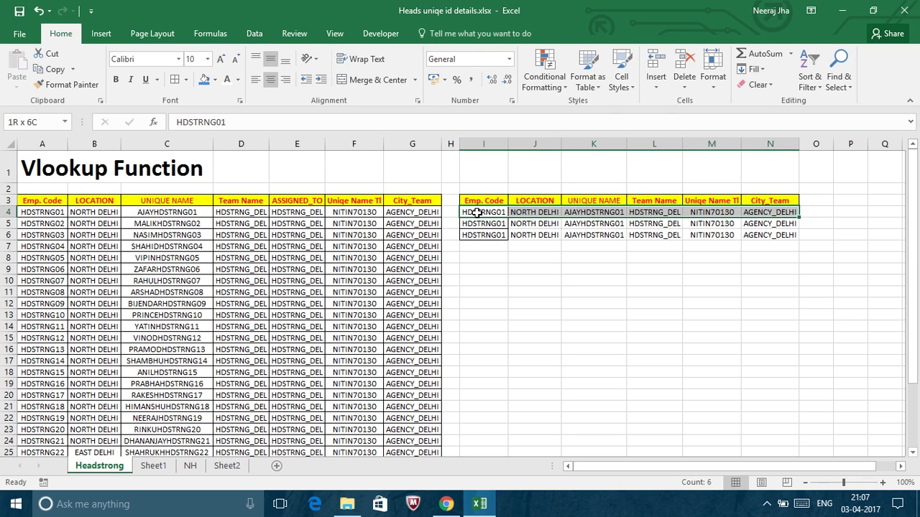
key(shift+Down)
key(shift+Down)
key(shift+Up)
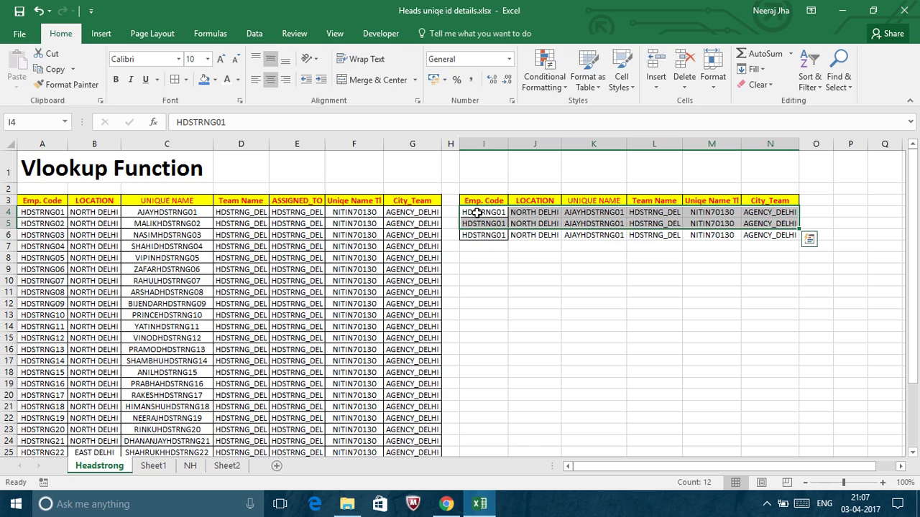
key(shift+Left)
key(shift+Left)
key(shift+Left)
key(shift+Left)
key(shift+Left)
key(Down)
key(Down)
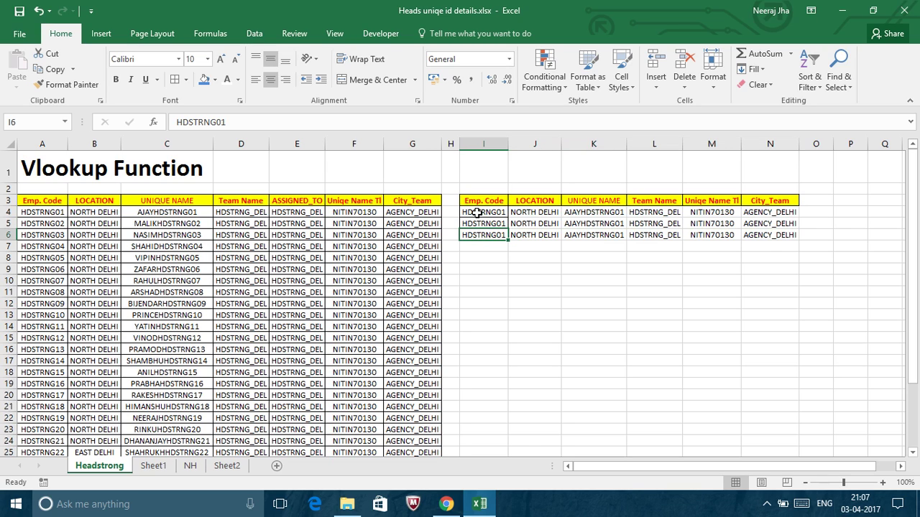
key(Up)
key(Up)
key(shift+Right)
key(shift+Right)
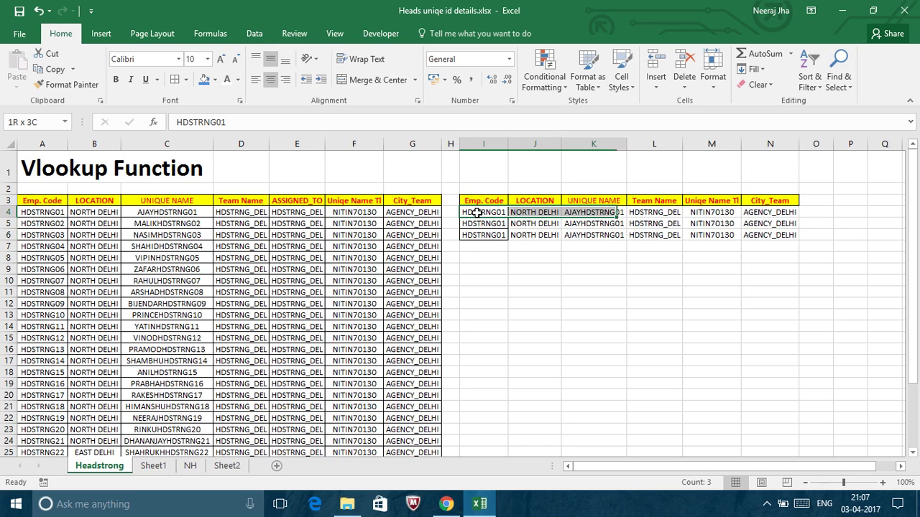
key(shift+Right)
key(shift+Right)
key(shift+Right)
key(shift+Down)
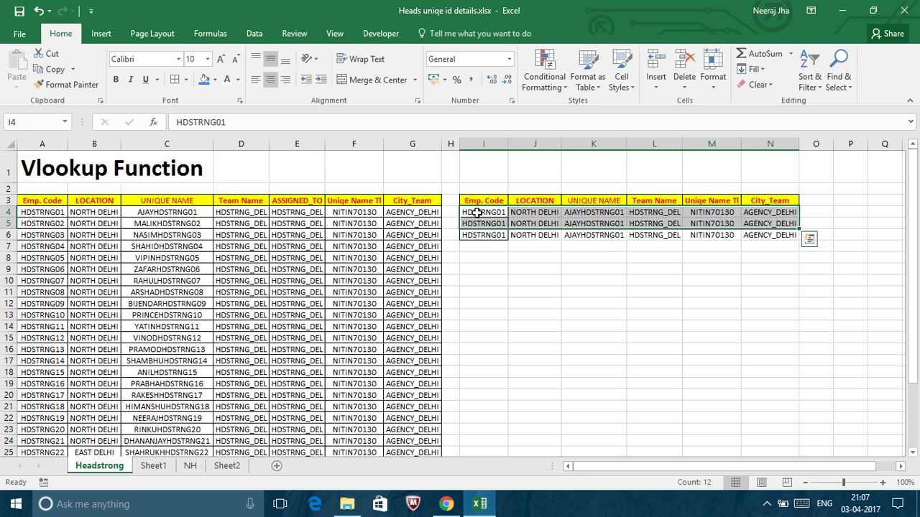
key(Down)
key(shift+Right)
key(Down)
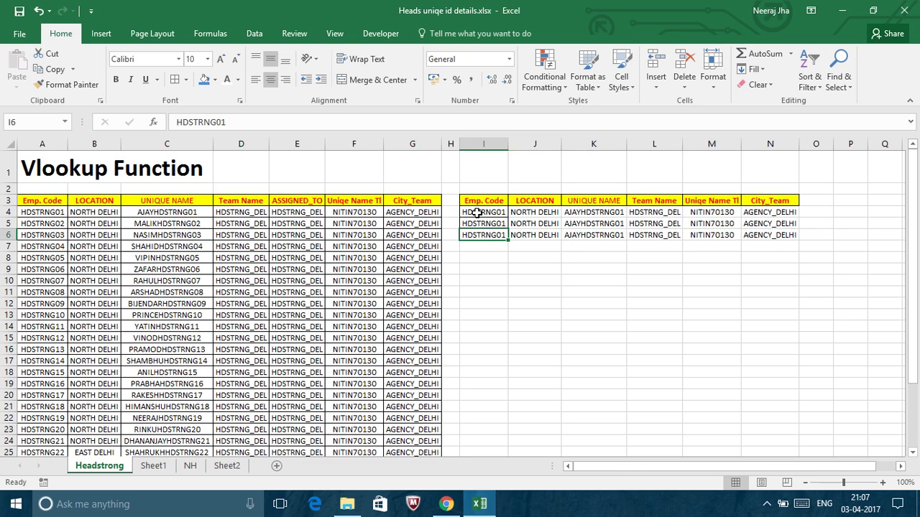
key(Right)
key(shift+Right)
key(shift+Right)
key(shift+Right)
key(shift+Right)
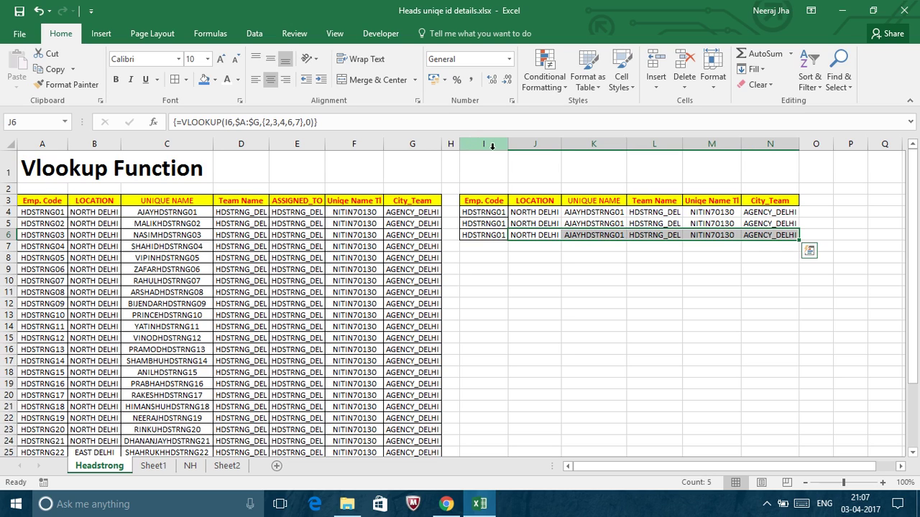
Format J6:N6 with a blue fill, light font colour and bold text.
click(205, 81)
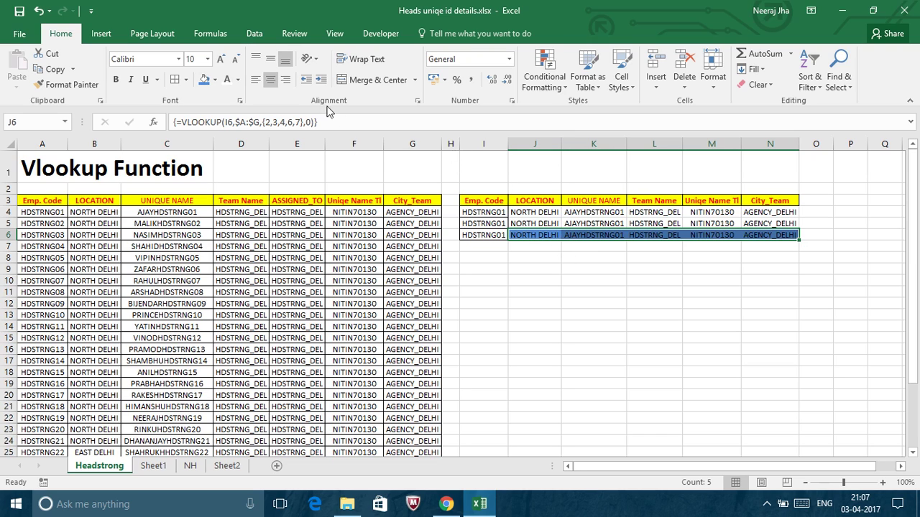
click(225, 80)
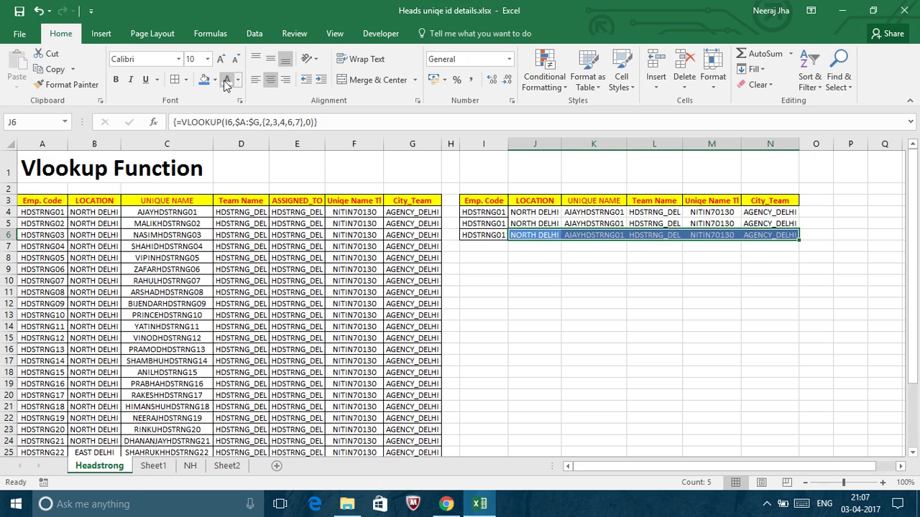
key(ctrl+b)
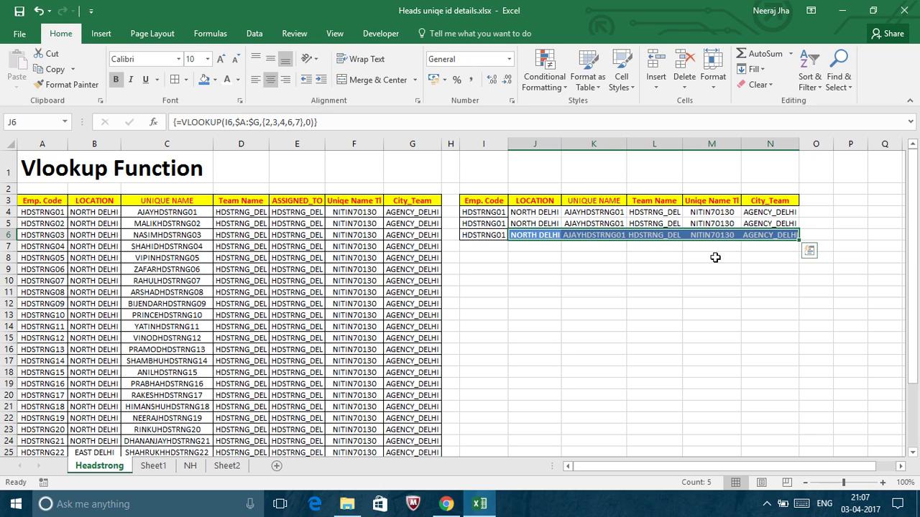
click(535, 237)
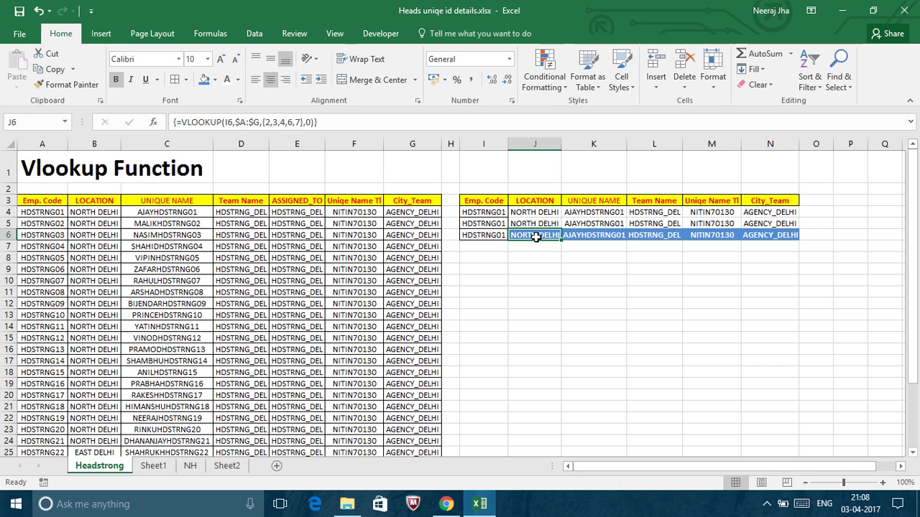
Re-enter the VLOOKUP array formula over J6:N17 with Ctrl+Shift+Enter so it reaches row 17.
key(Up)
key(Down)
key(shift+Tab)
key(shift+Tab)
key(shift+Tab)
key(shift+Tab)
click(535, 237)
key(shift+Right)
key(shift+Right)
key(shift+Right)
key(shift+Right)
key(shift+Down)
key(shift+Down)
key(shift+Down)
key(shift+Down)
key(shift+Down)
key(shift+Down)
key(shift+Down)
key(shift+Down)
key(shift+Down)
key(shift+Down)
key(shift+Down)
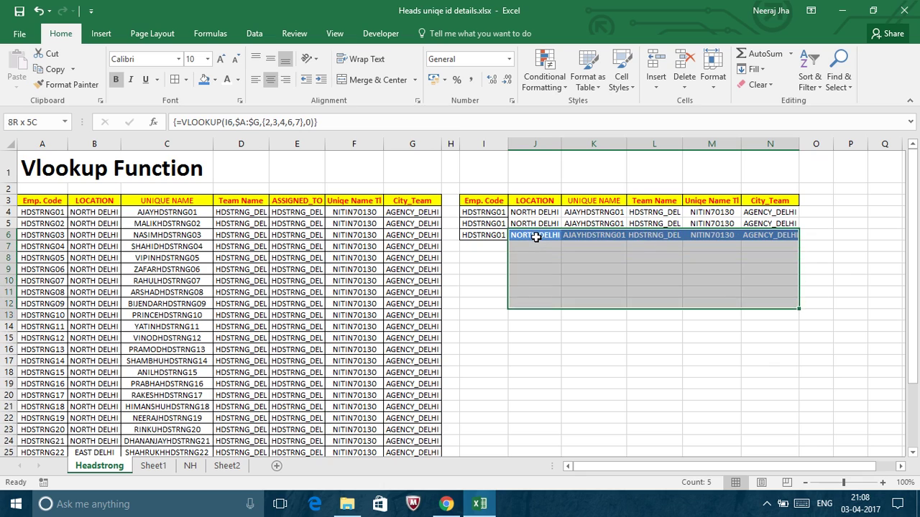
key(F2)
key(ctrl+shift+Return)
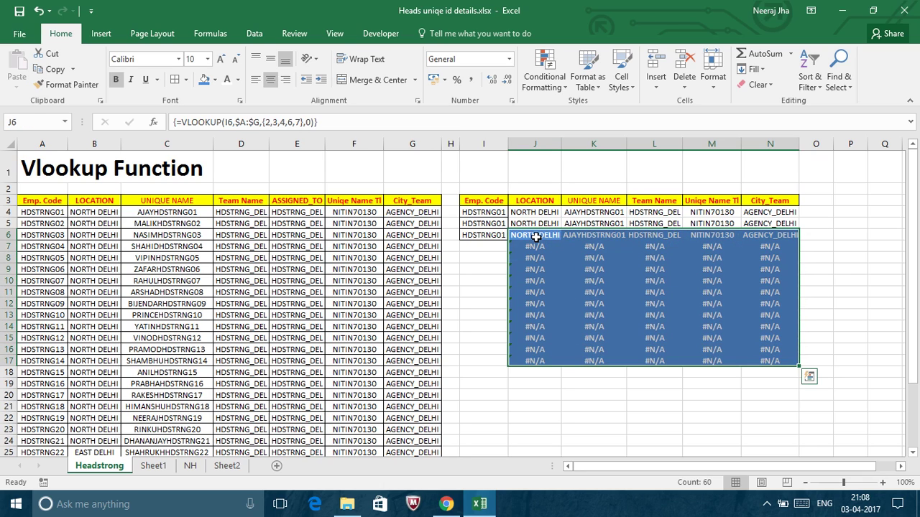
Copy employee codes A5:A14 into I7:I16 and fill I17 from the code above.
click(59, 224)
drag(59, 224, 51, 326)
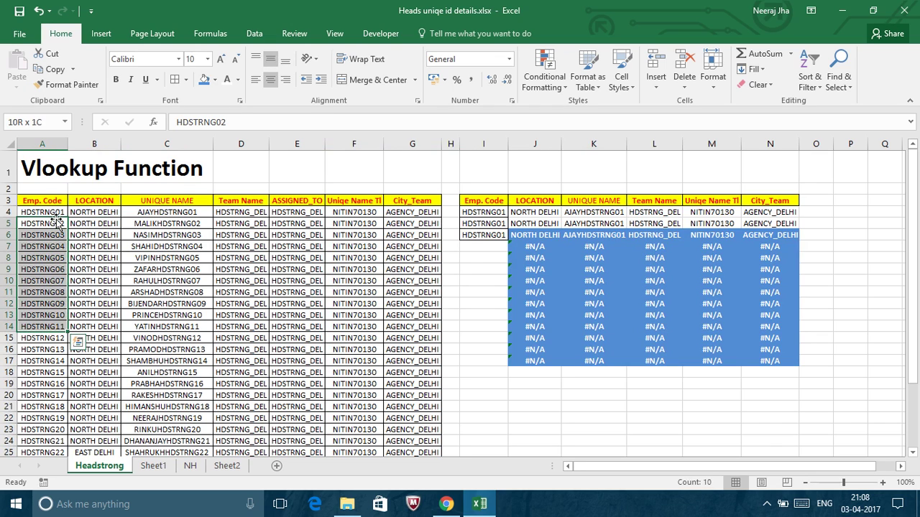
key(ctrl+c)
key(Right)
key(Right)
key(Right)
key(Right)
key(Right)
key(Right)
key(Right)
key(Right)
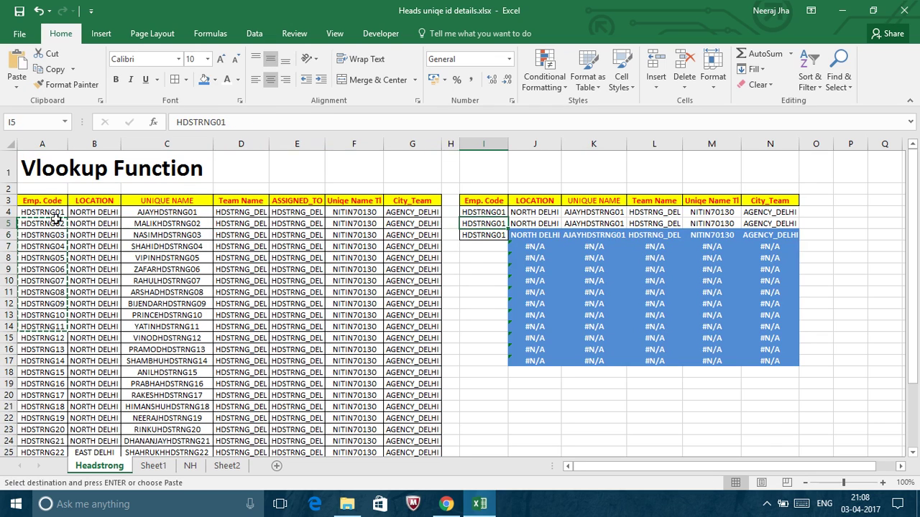
key(Down)
key(Down)
key(ctrl+v)
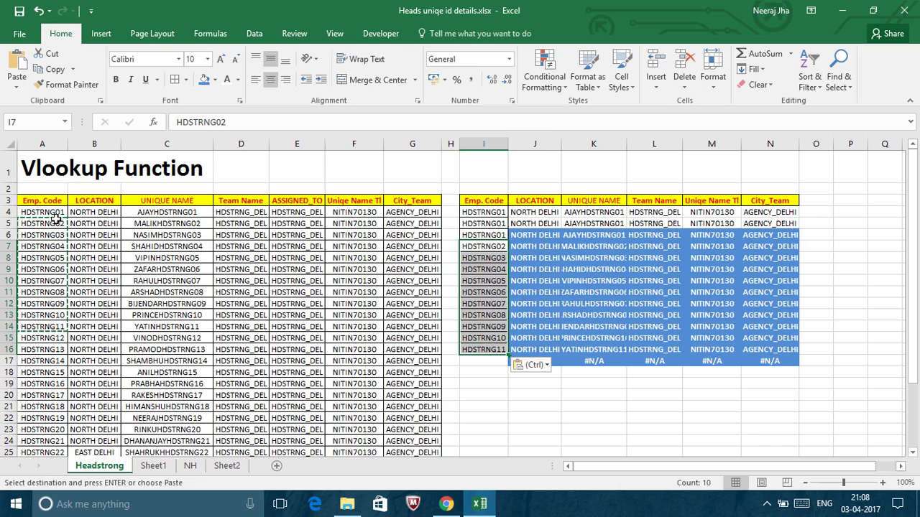
click(488, 360)
key(ctrl+d)
click(594, 440)
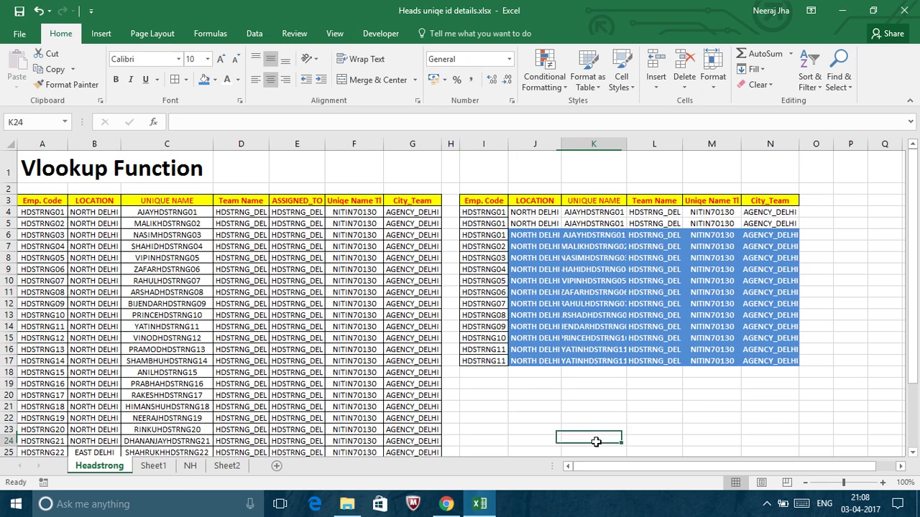
click(533, 140)
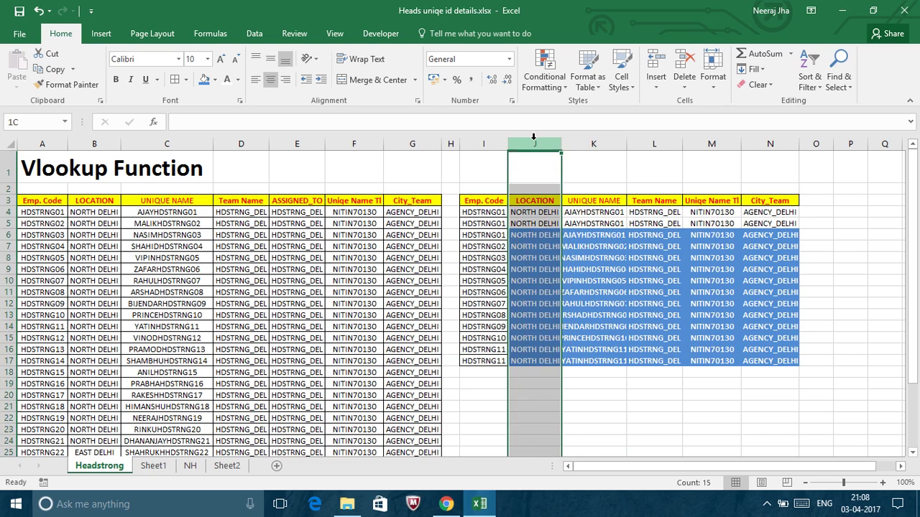
key(shift+Right)
key(shift+Right)
key(shift+Right)
key(shift+Right)
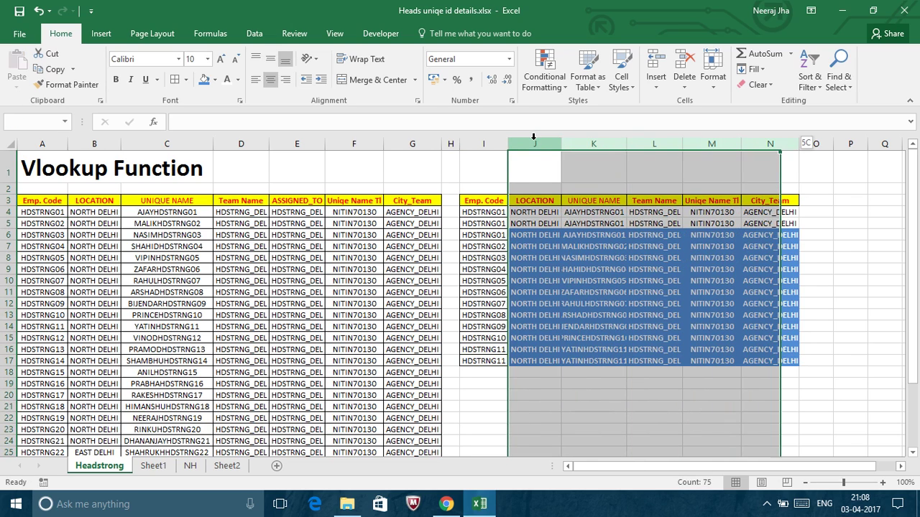
double_click(626, 148)
click(530, 235)
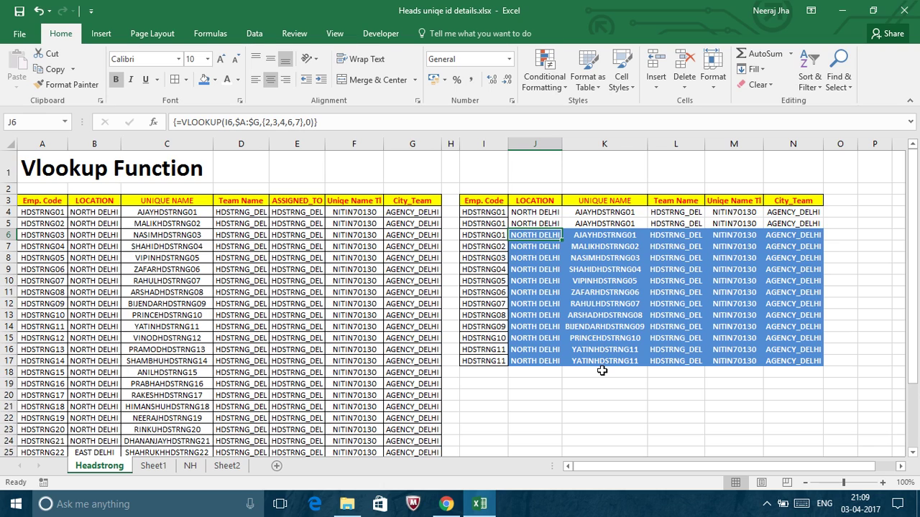
Cancel the unfinished entry in J19 and delete the employee code from I4.
click(547, 385)
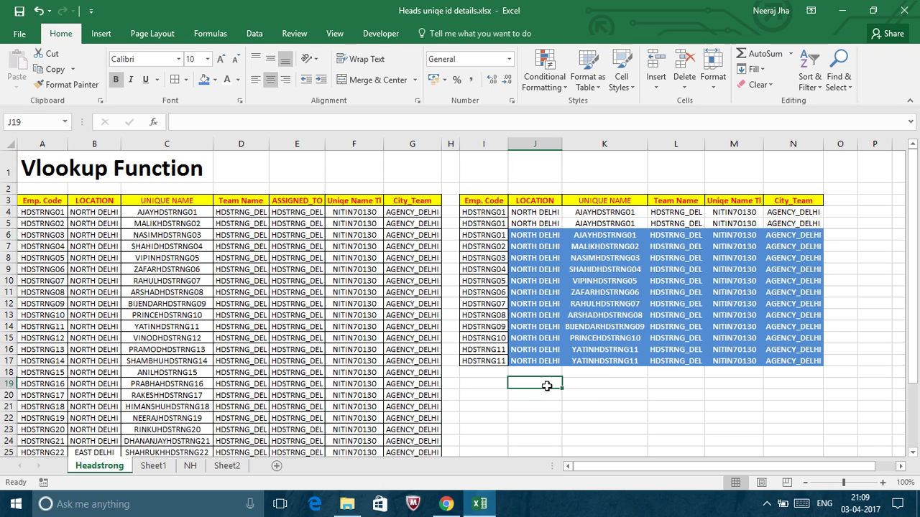
text(=)
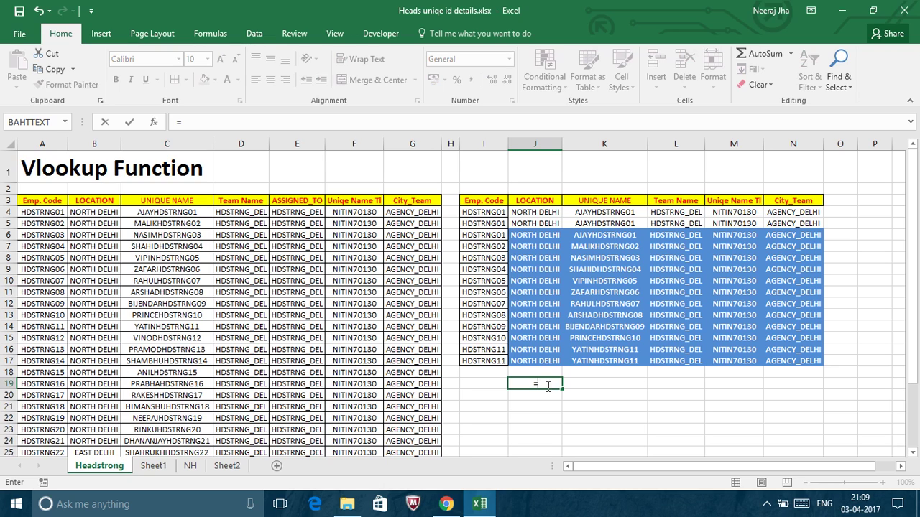
key(Escape)
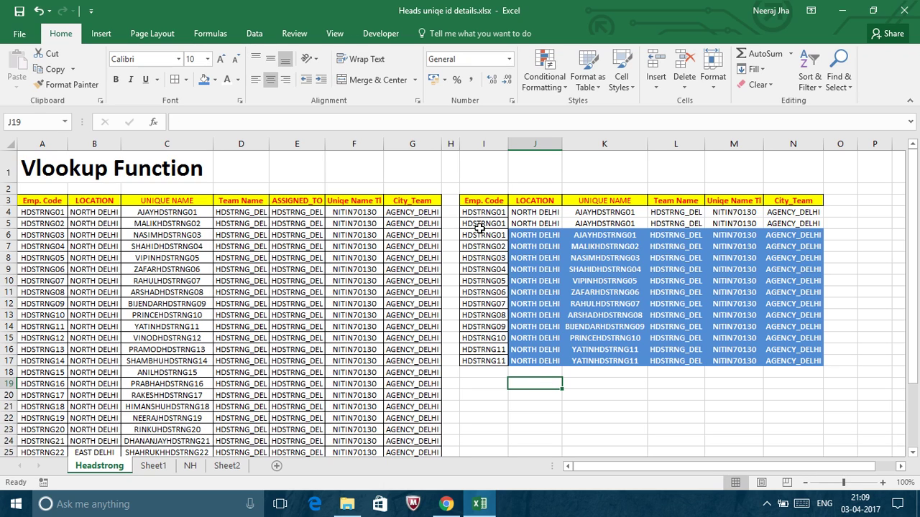
click(486, 212)
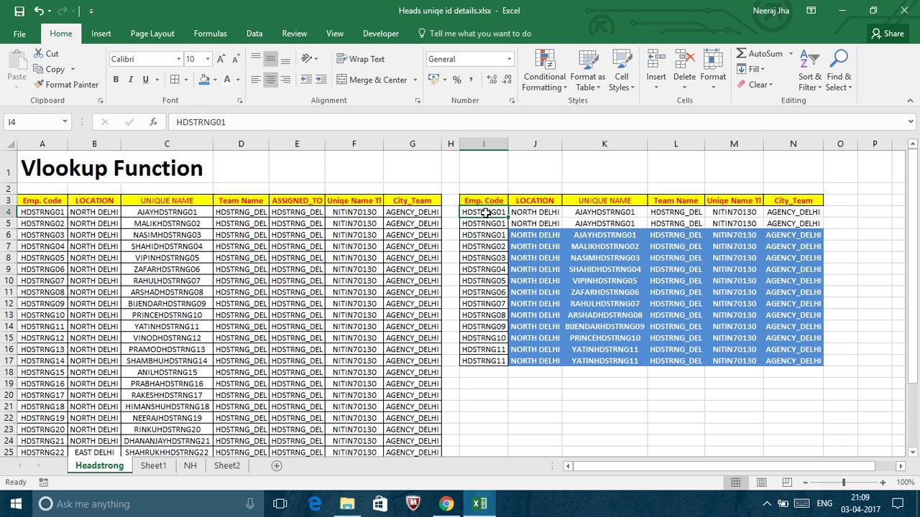
key(Delete)
Review the row 4 lookups J4:N4, which now return #N/A with I4 empty.
click(535, 214)
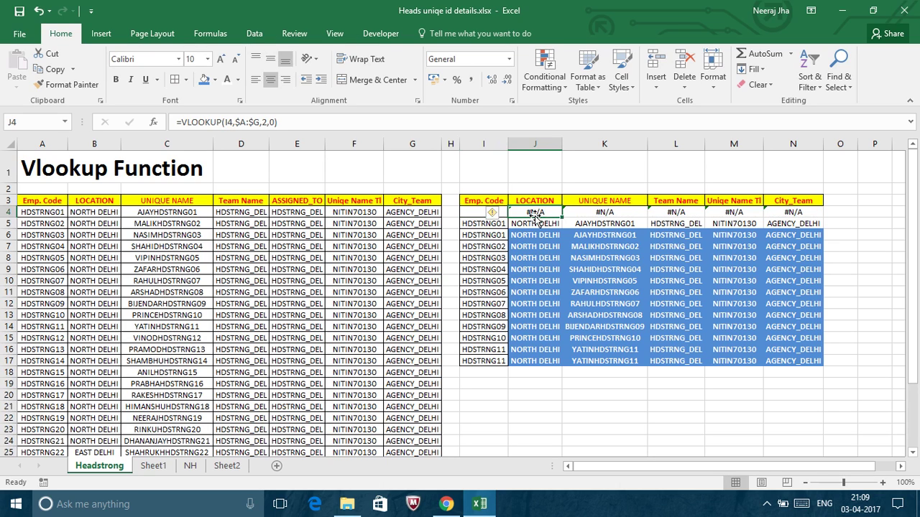
key(Right)
key(Right)
key(Right)
key(Right)
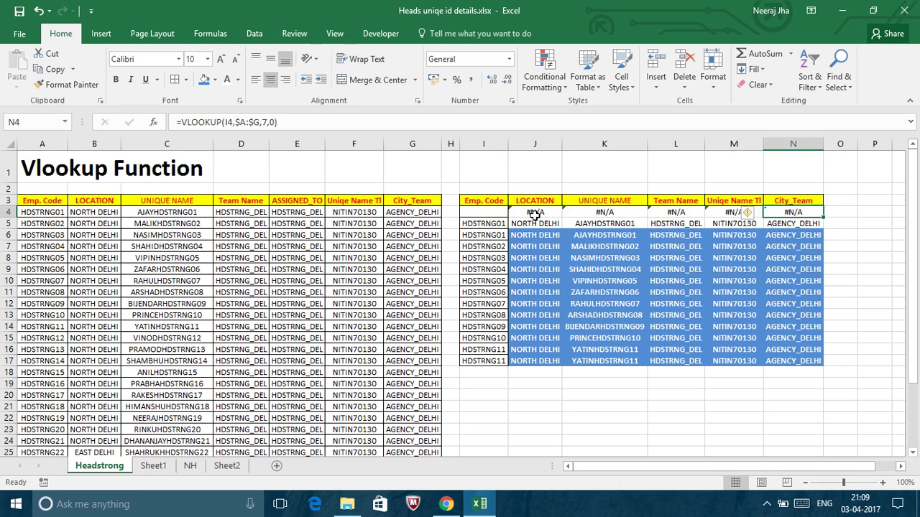
key(Left)
key(Left)
key(Left)
key(Left)
key(Right)
key(Right)
key(Right)
key(Right)
key(Left)
key(Left)
key(Left)
key(Left)
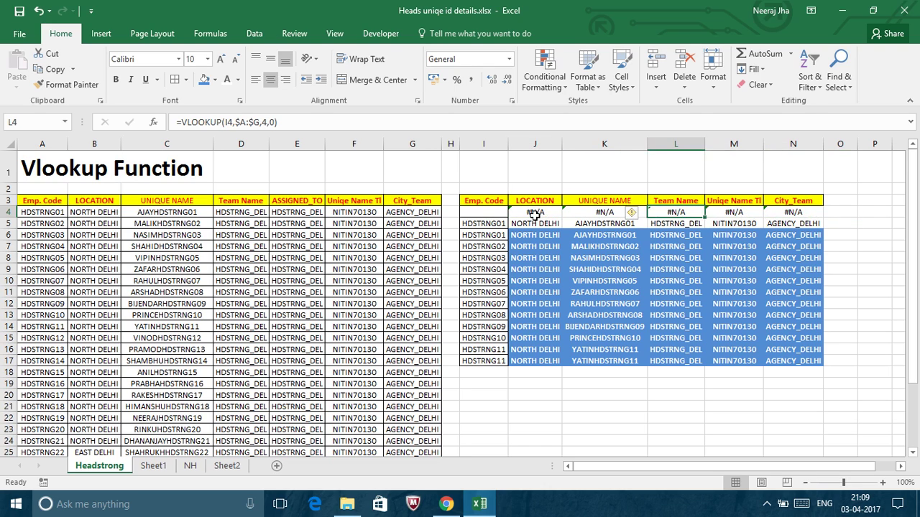
key(Left)
key(Right)
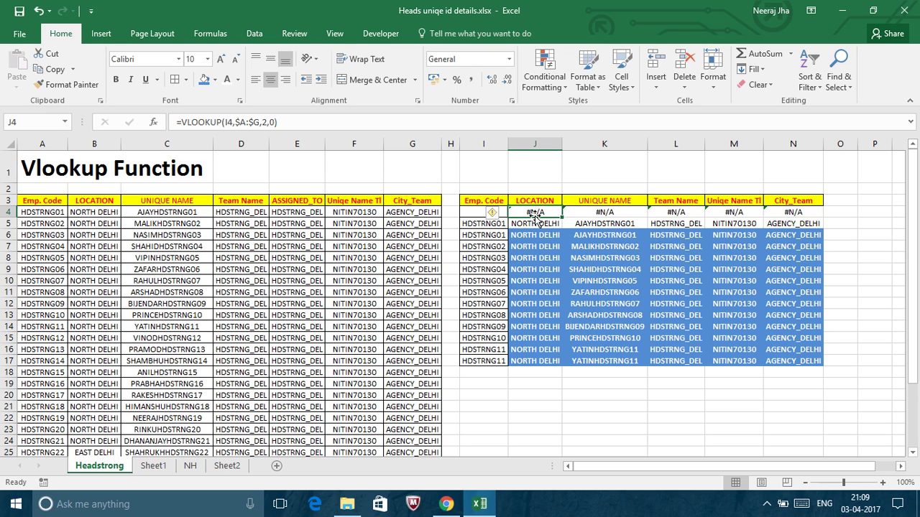
key(Left)
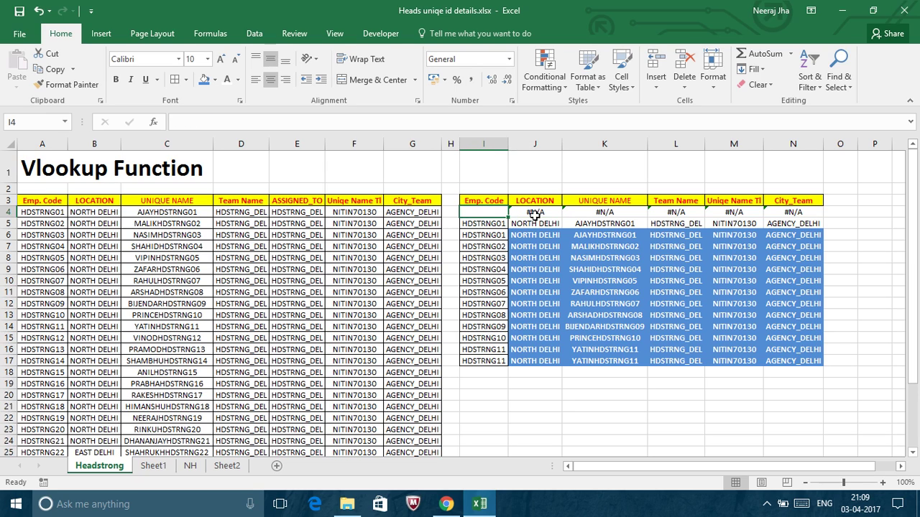
key(Right)
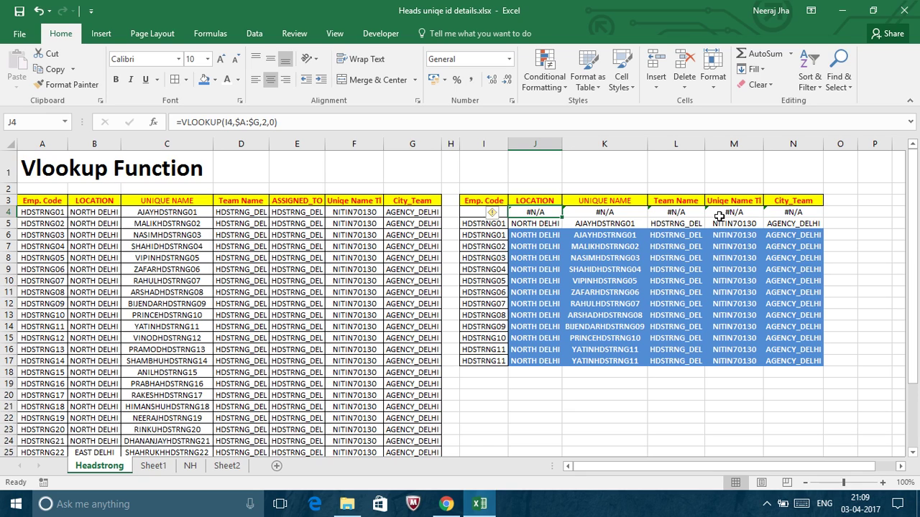
Wrap J4's VLOOKUP in IFERROR with "" as the fallback so it shows blank.
click(184, 120)
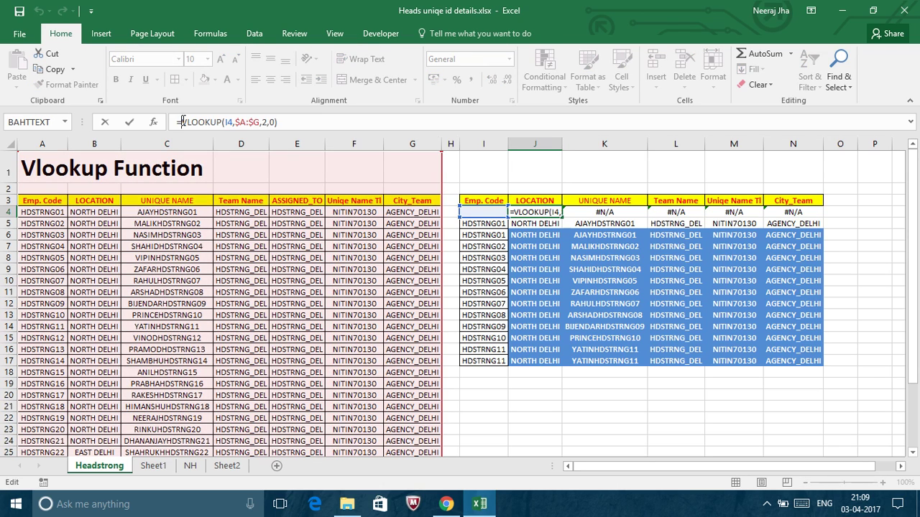
text(ife)
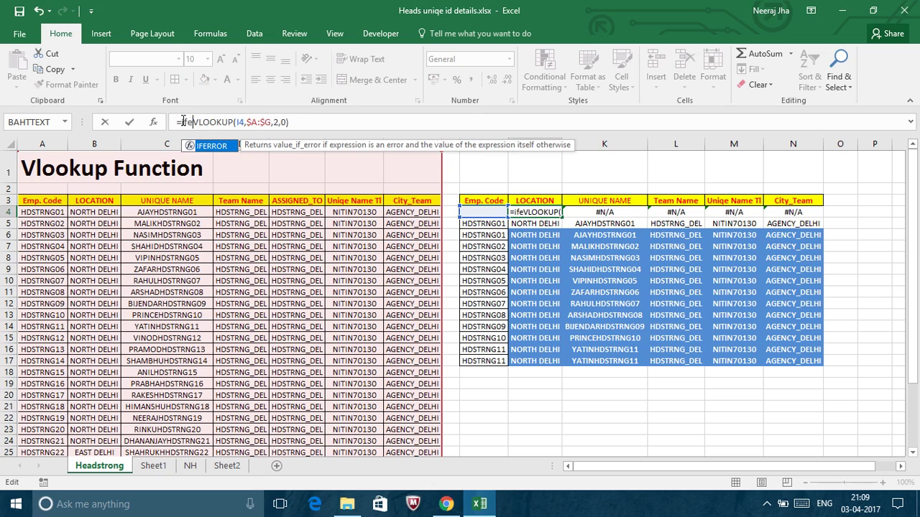
key(Tab)
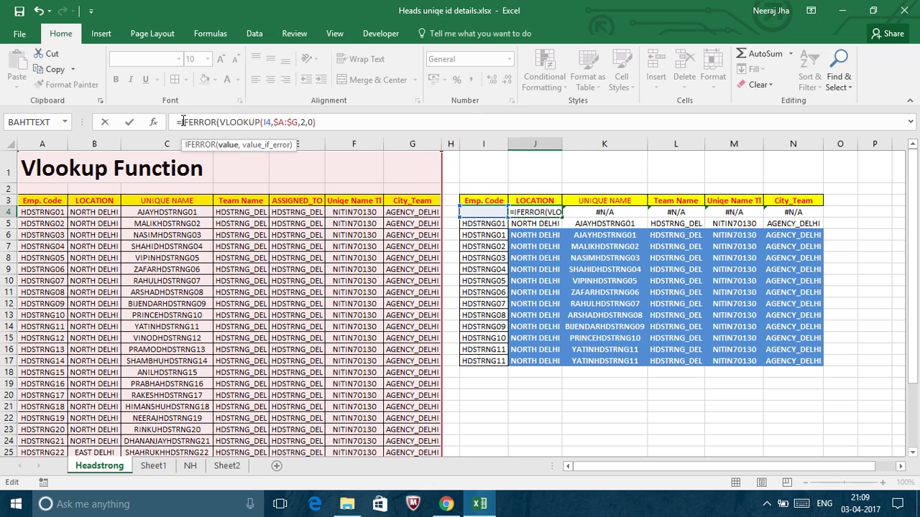
text(,"")
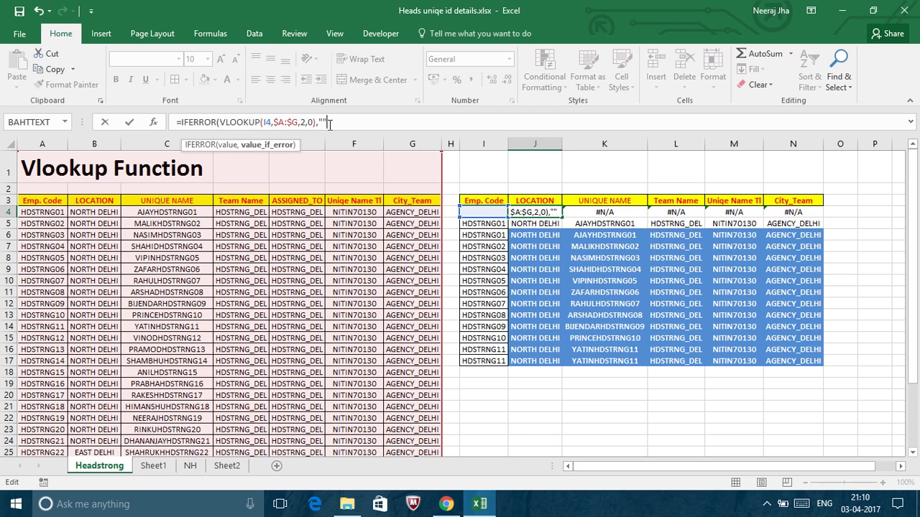
text())
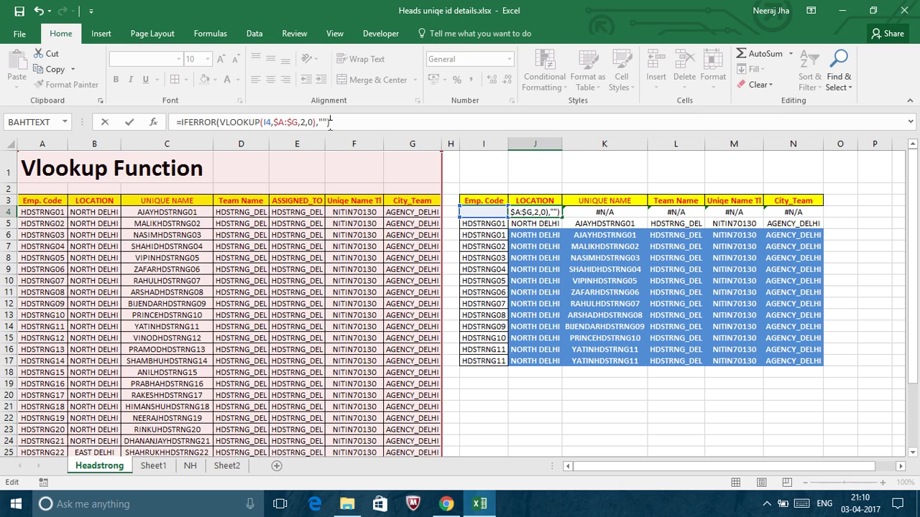
key(ctrl+Return)
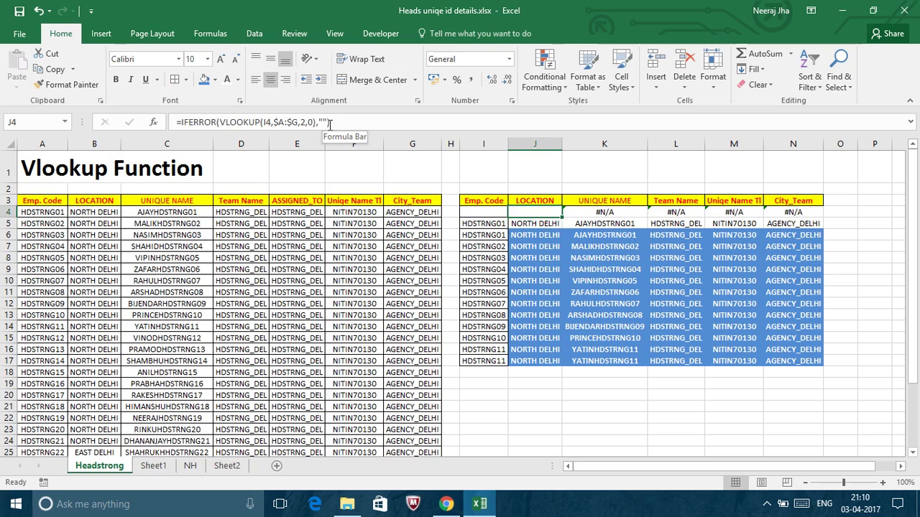
key(Down)
key(Up)
Wrap K4's VLOOKUP in IFERROR with "" as the fallback.
key(Right)
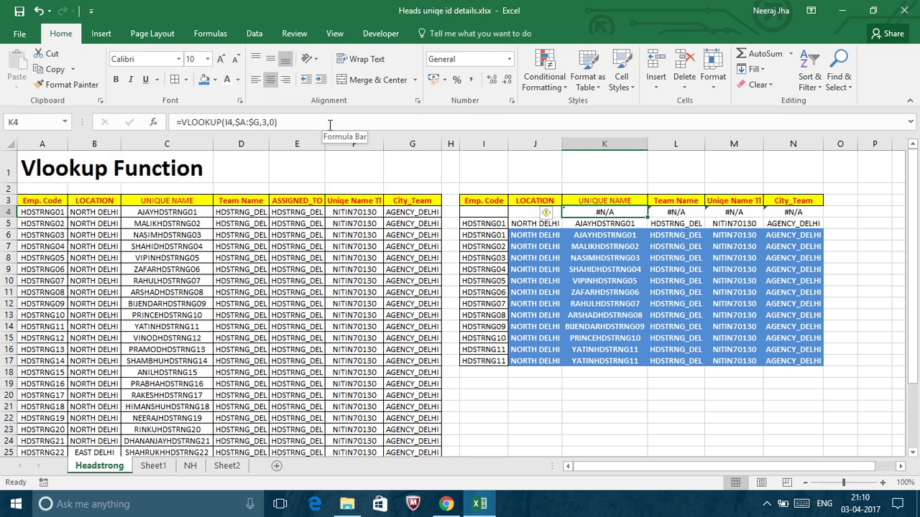
click(184, 123)
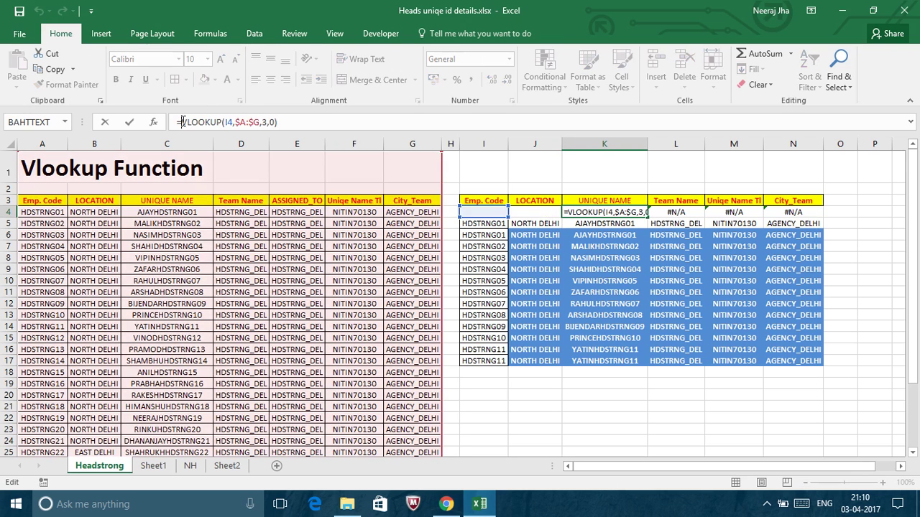
text(if)
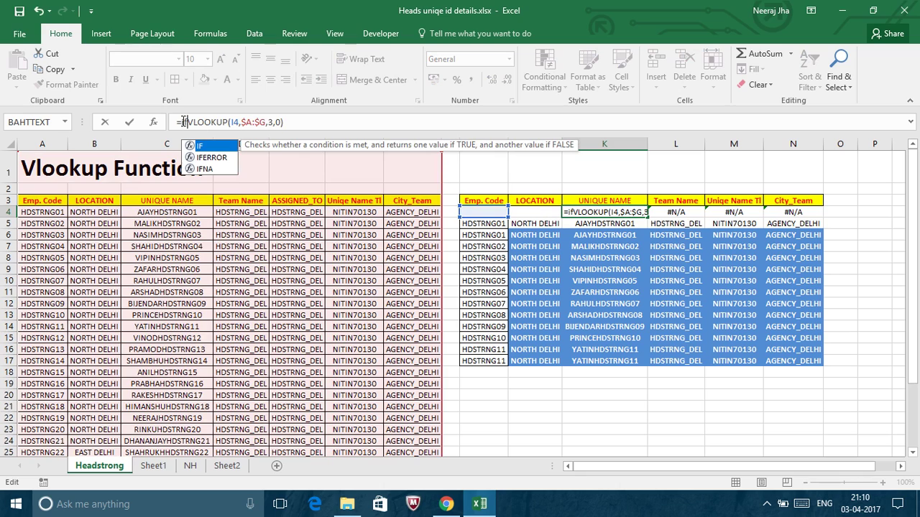
key(Down)
key(Tab)
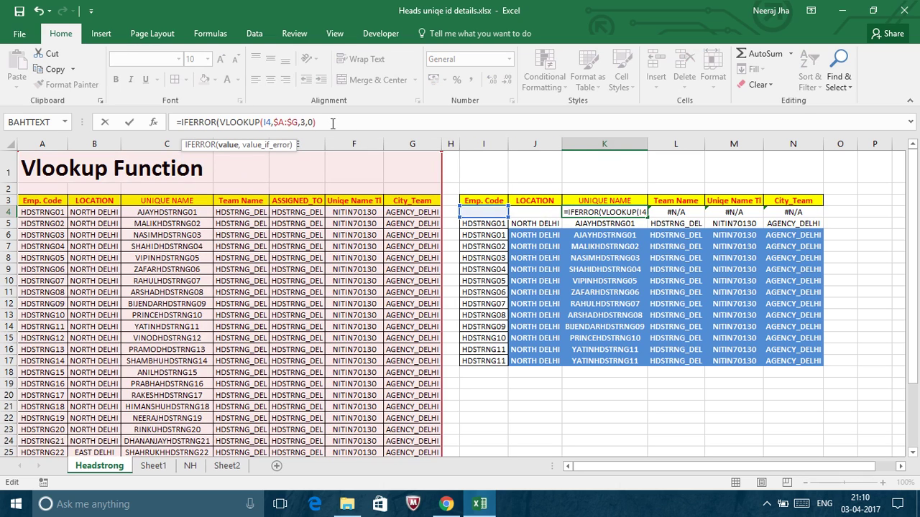
text(,)
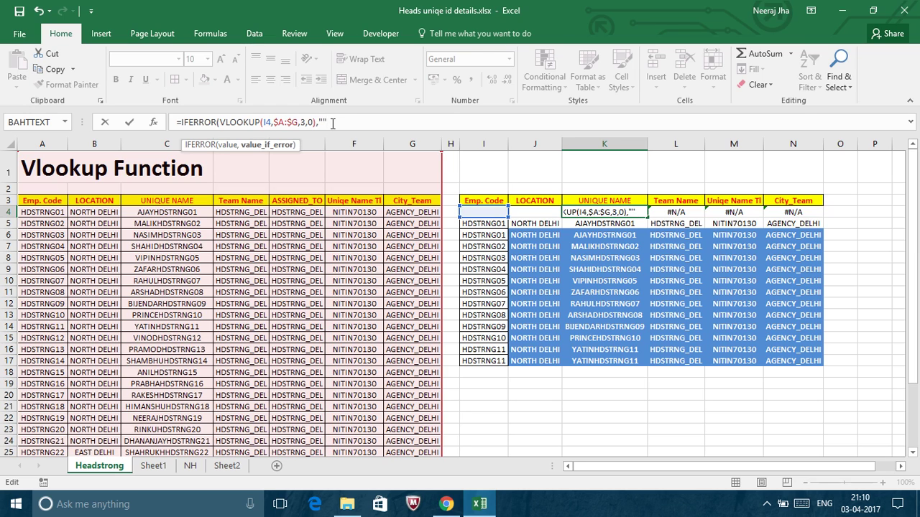
text(""))
key(Return)
key(Up)
Change L4 to =IF(VLOOKUP(I4,$A:$G,4,0),"Data Not Exist").
key(Right)
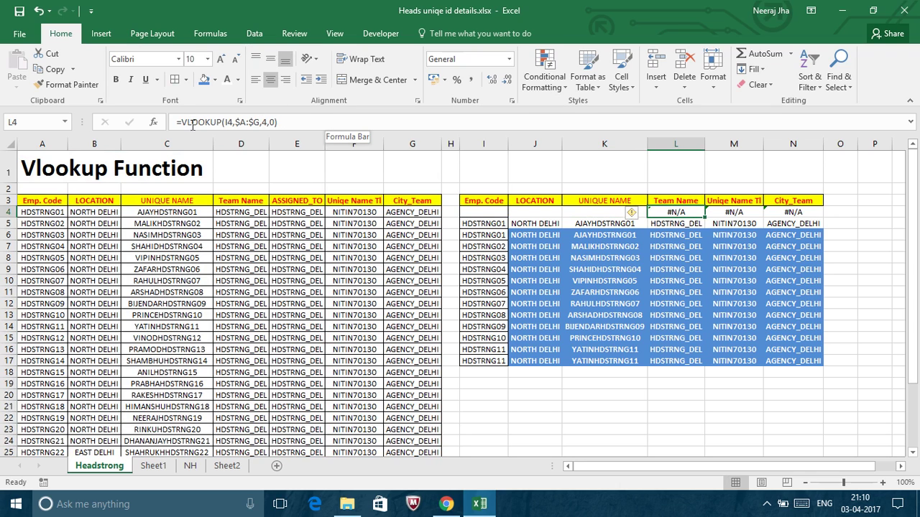
click(184, 122)
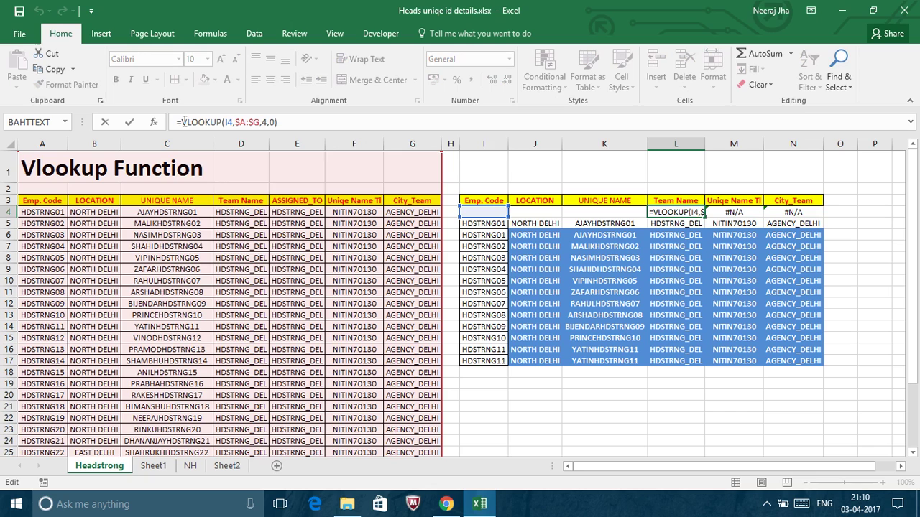
text(if)
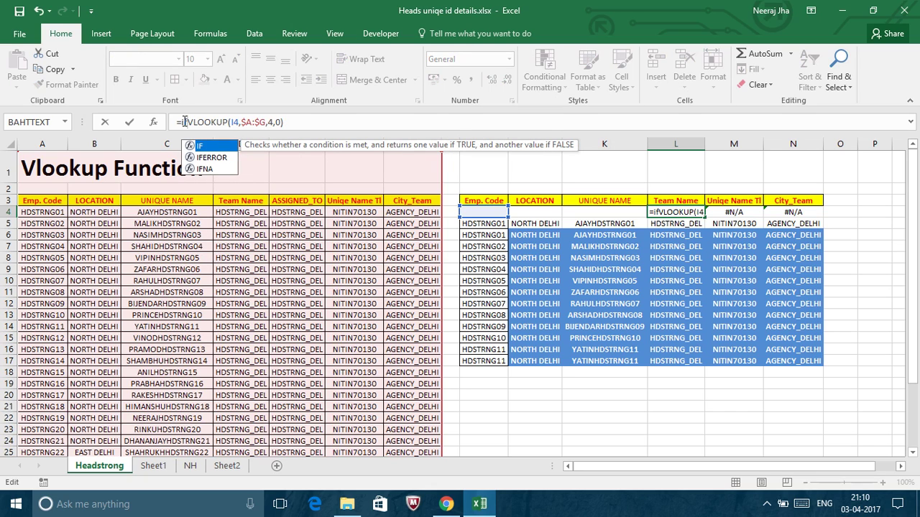
text(()
click(308, 122)
text(,)
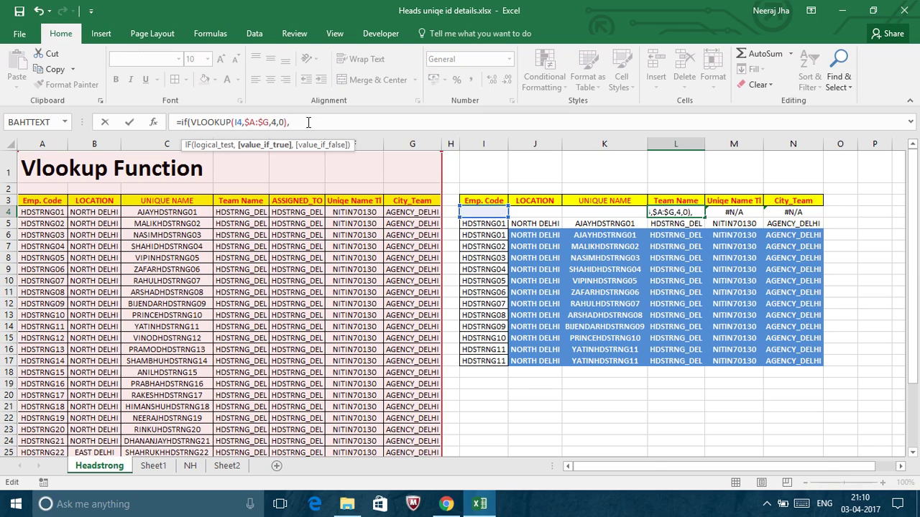
text("Data No)
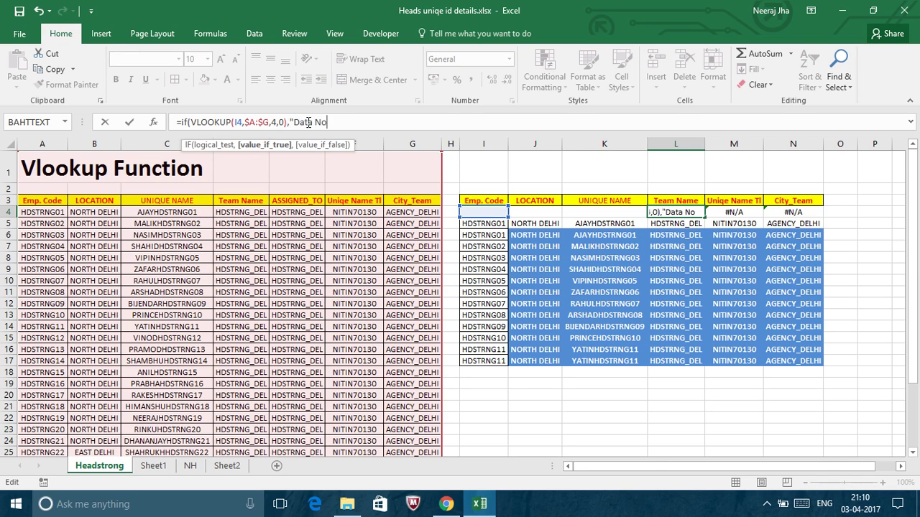
text(t Ex)
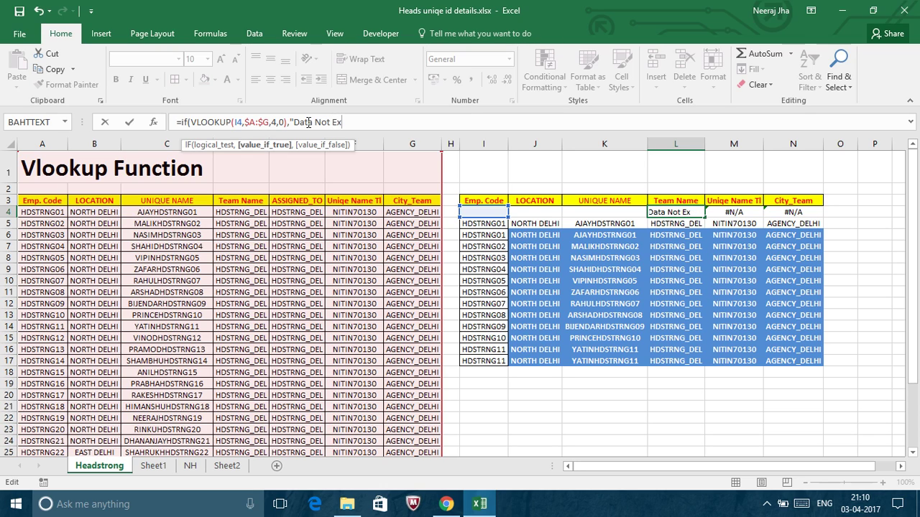
text(ist"))
key(Return)
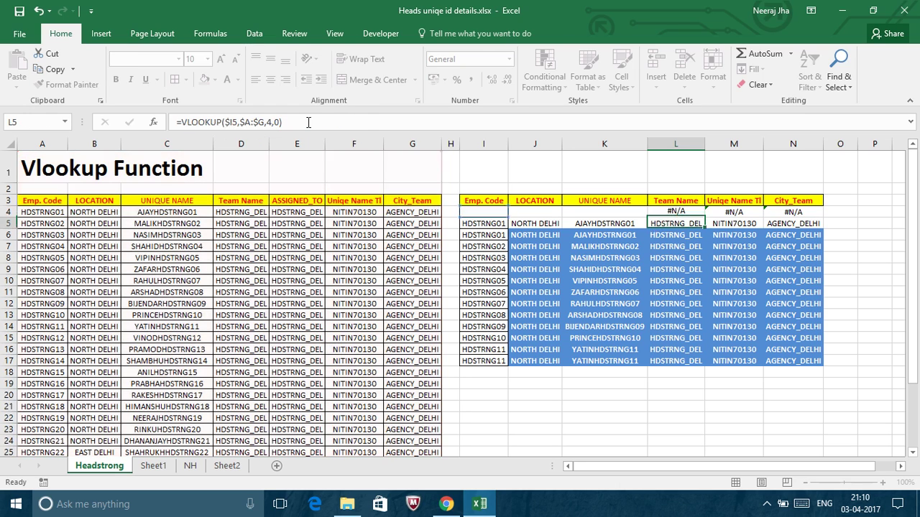
key(Up)
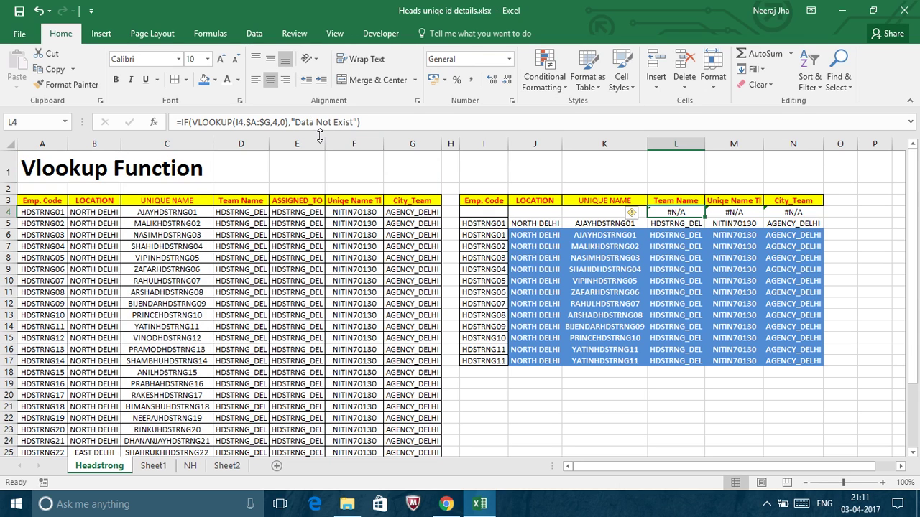
Correct L4 to =IFERROR(VLOOKUP(I4,$A:$G,4,0),"Data Not Exist") so it shows Data Not Exist.
click(188, 122)
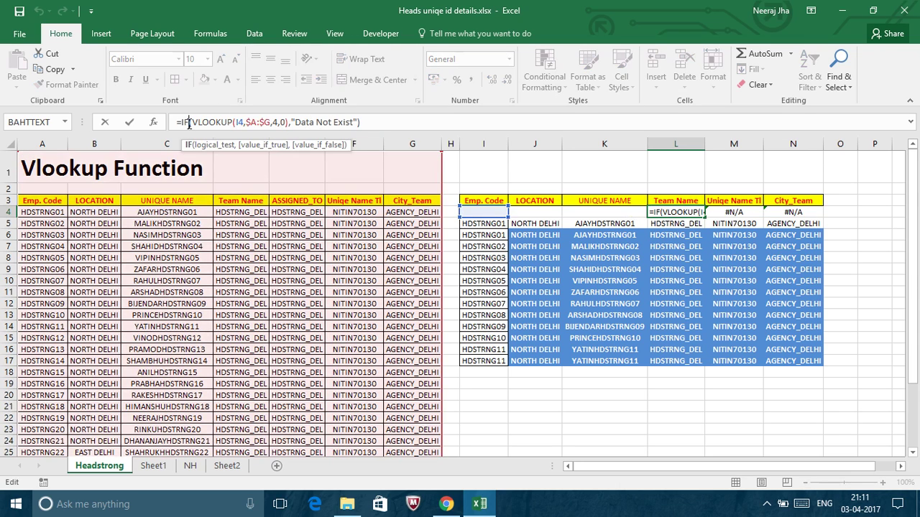
key(BackSpace)
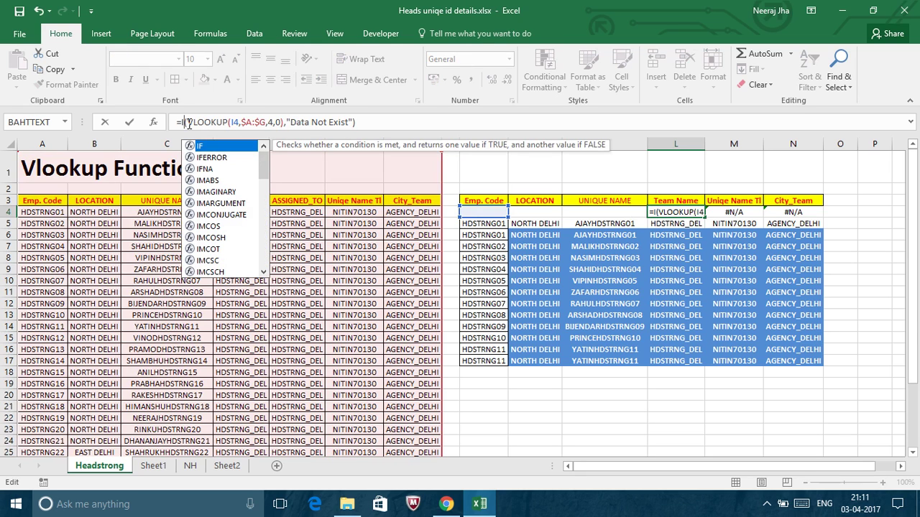
key(Down)
key(Escape)
key(Return)
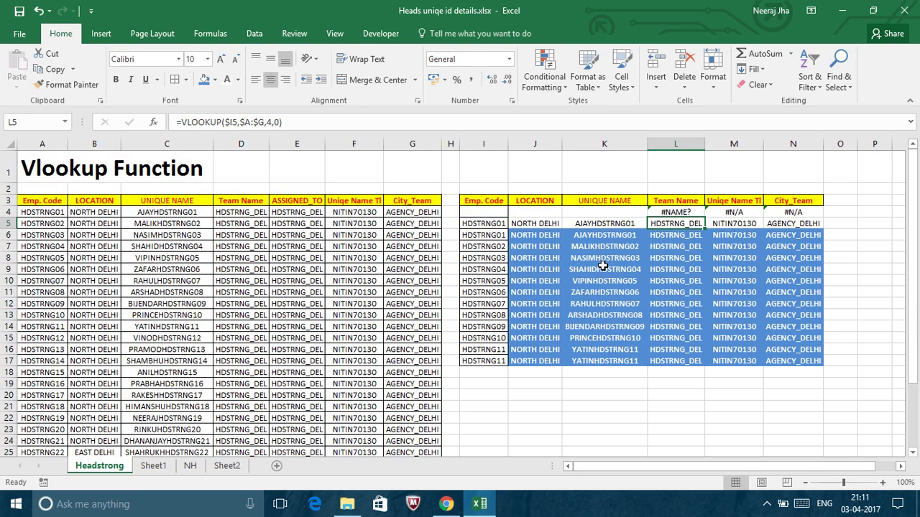
click(662, 210)
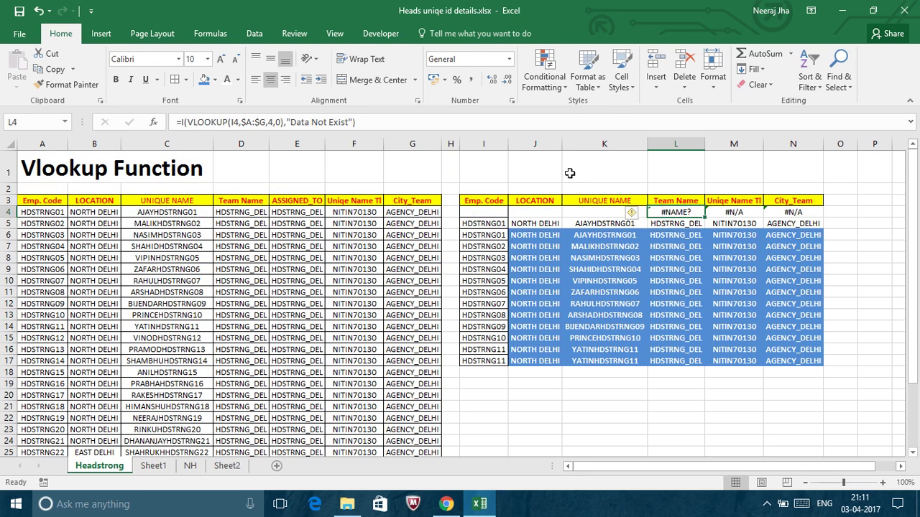
click(184, 123)
key(BackSpace)
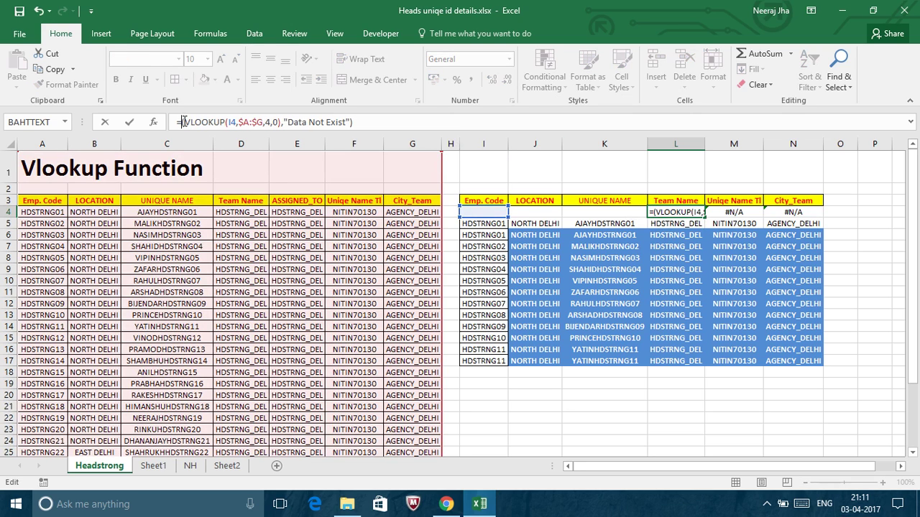
text(ife)
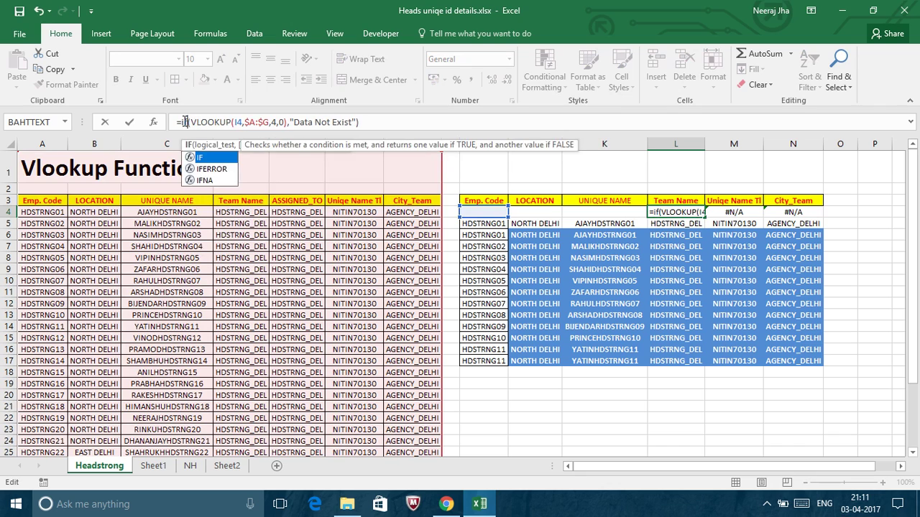
key(Tab)
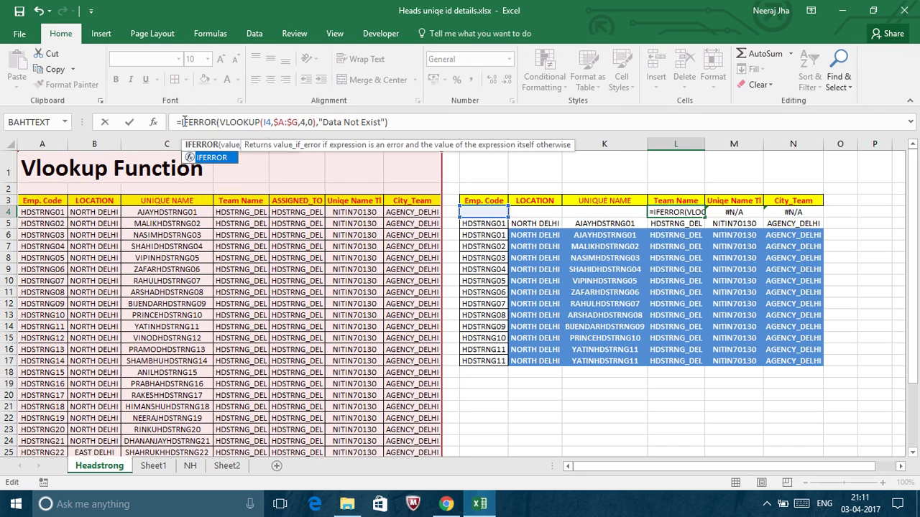
key(Return)
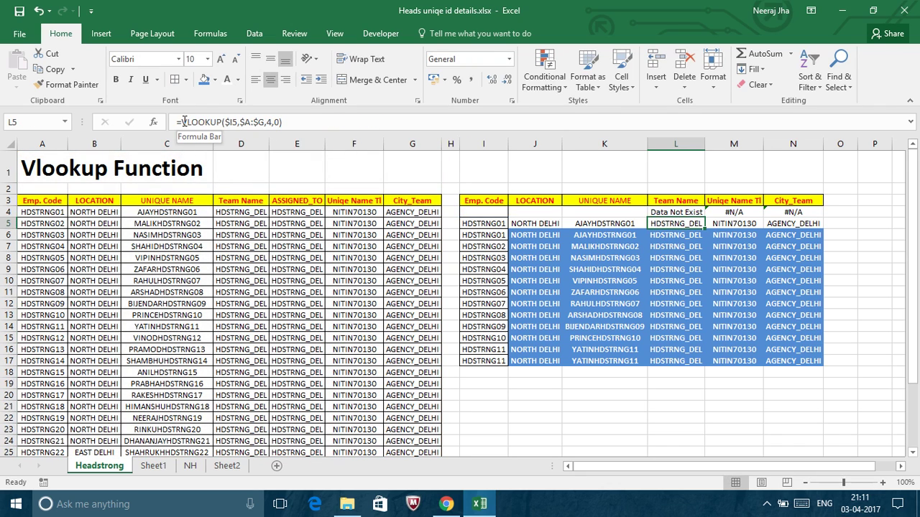
drag(679, 213, 706, 139)
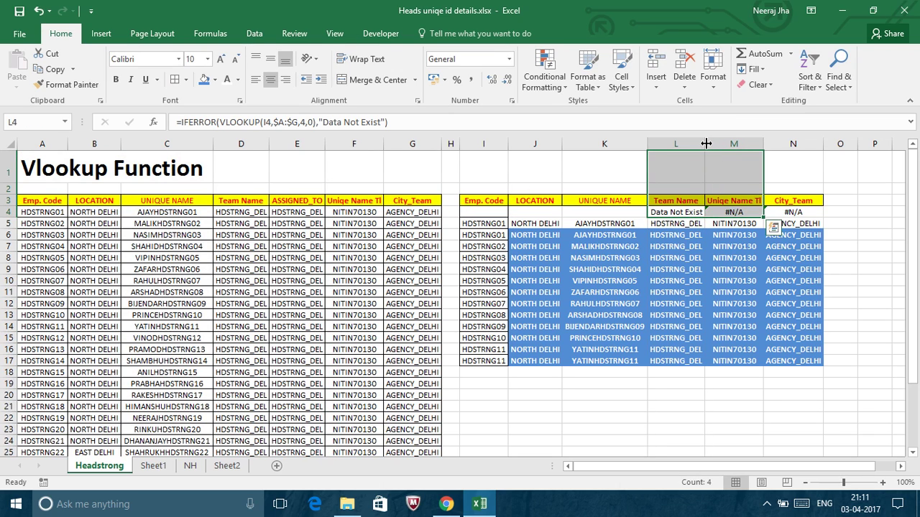
Change M4 to =IFERROR(VLOOKUP(I4,$A:$G,6,0),"Not Update").
click(719, 210)
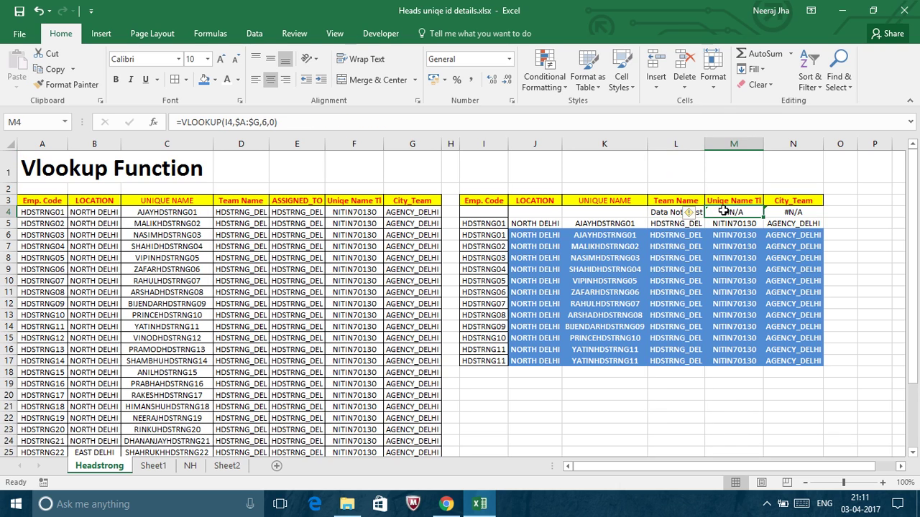
click(182, 124)
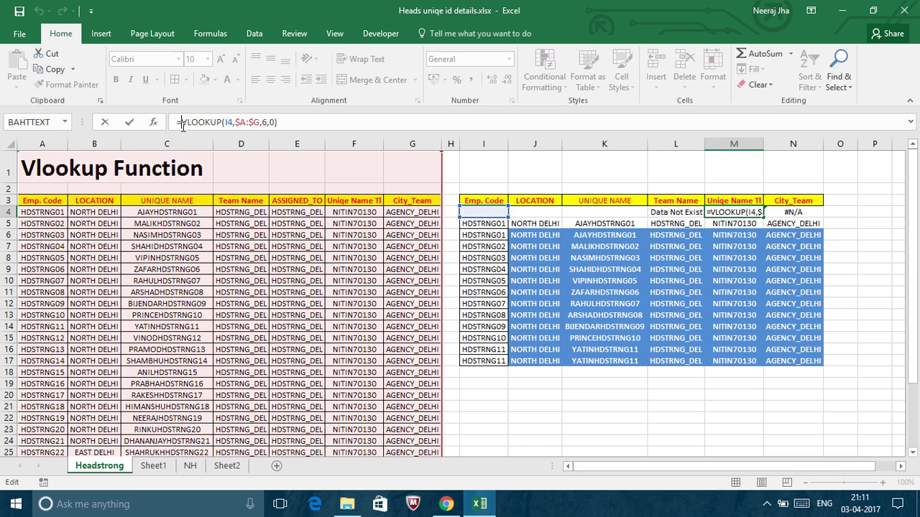
text(IF)
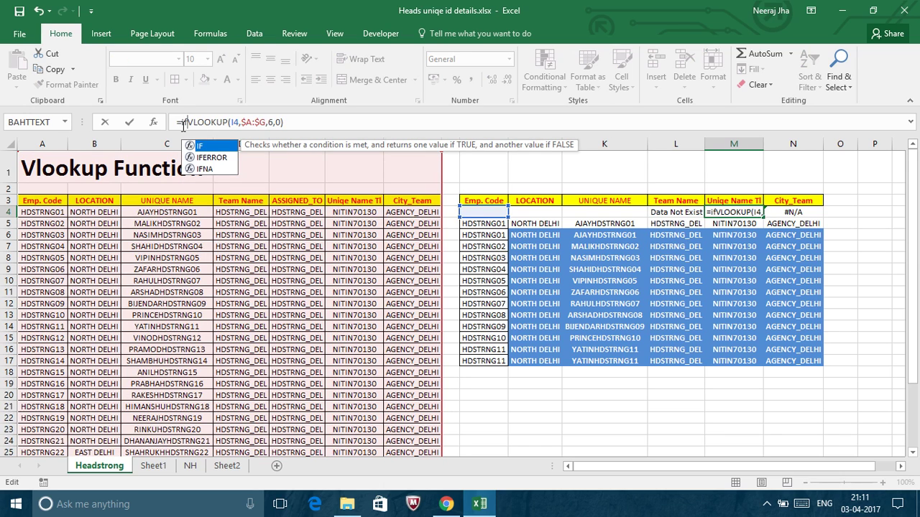
text(E)
key(Tab)
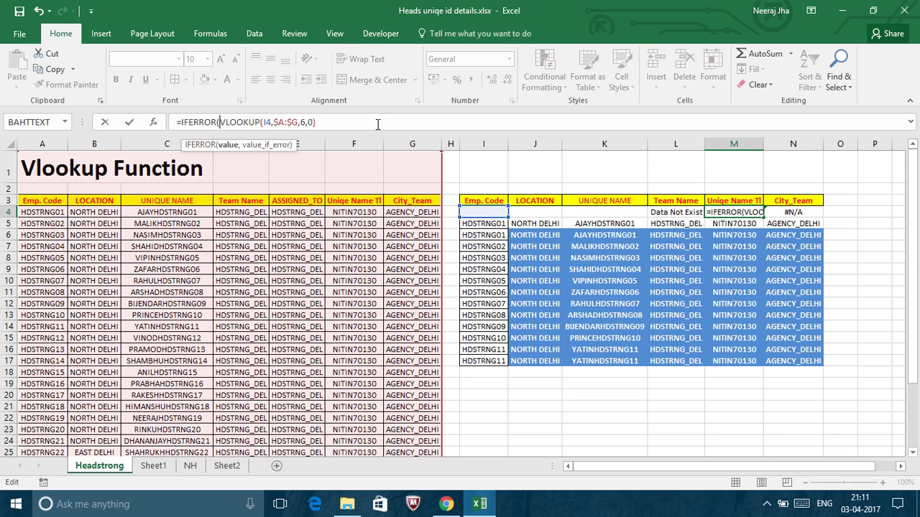
text(,")
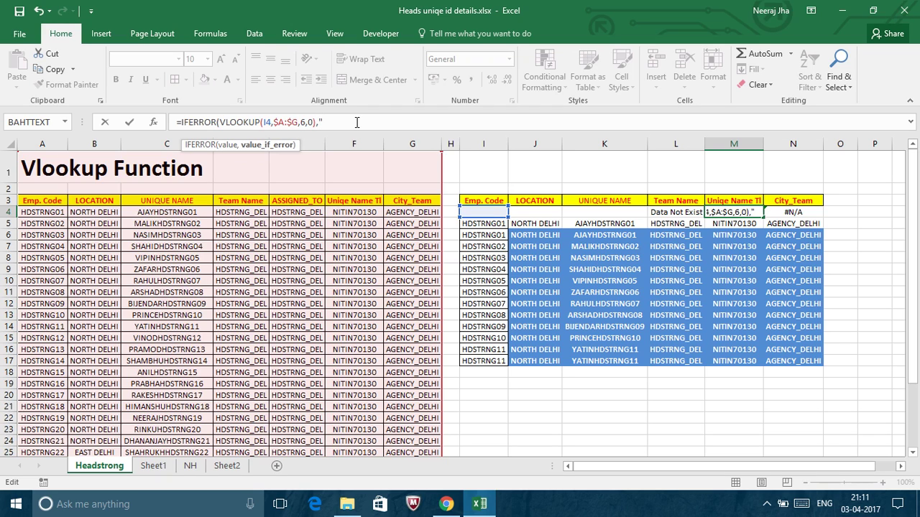
text(Not Update)
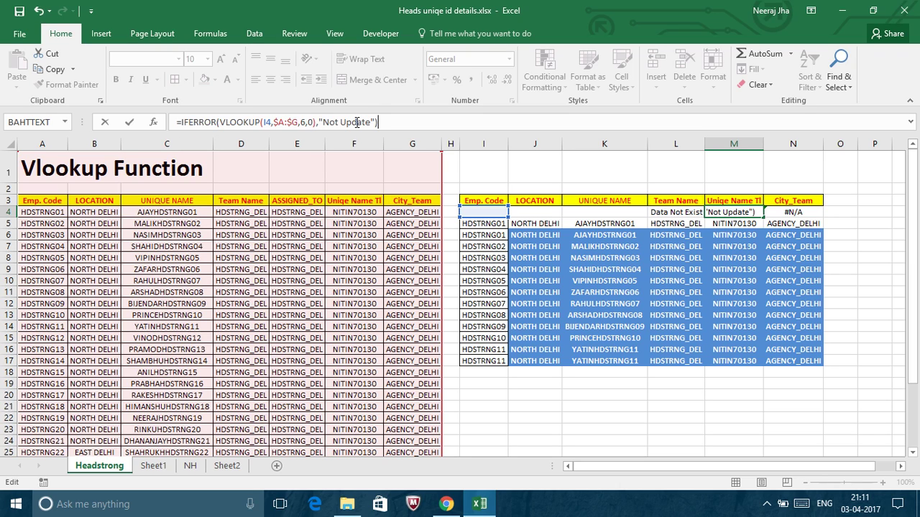
key(Return)
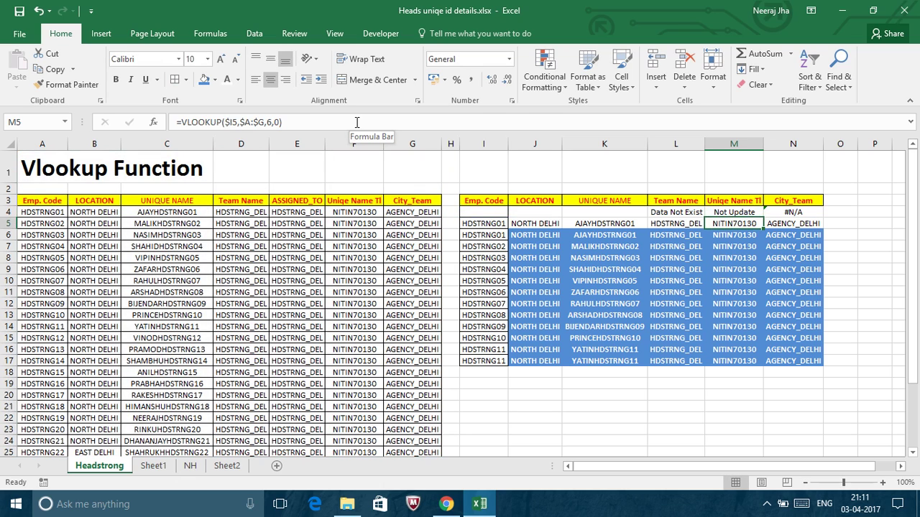
key(Up)
key(Right)
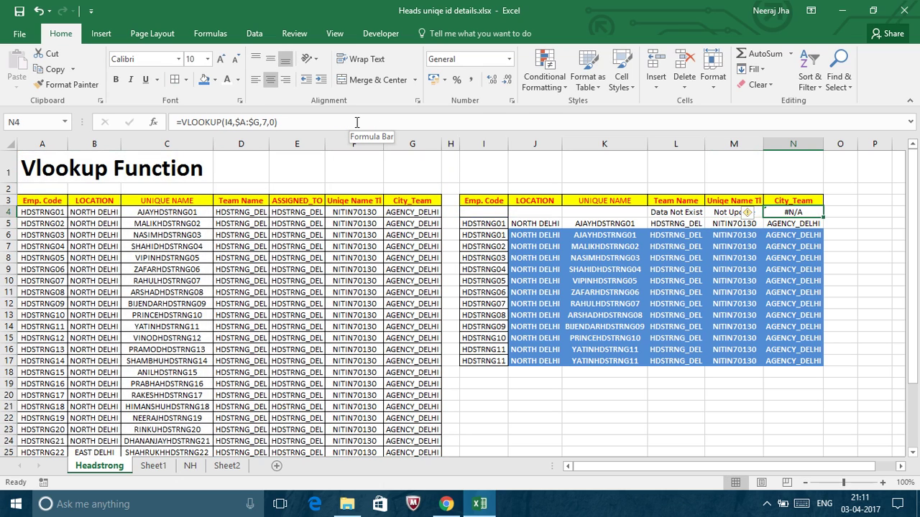
click(182, 123)
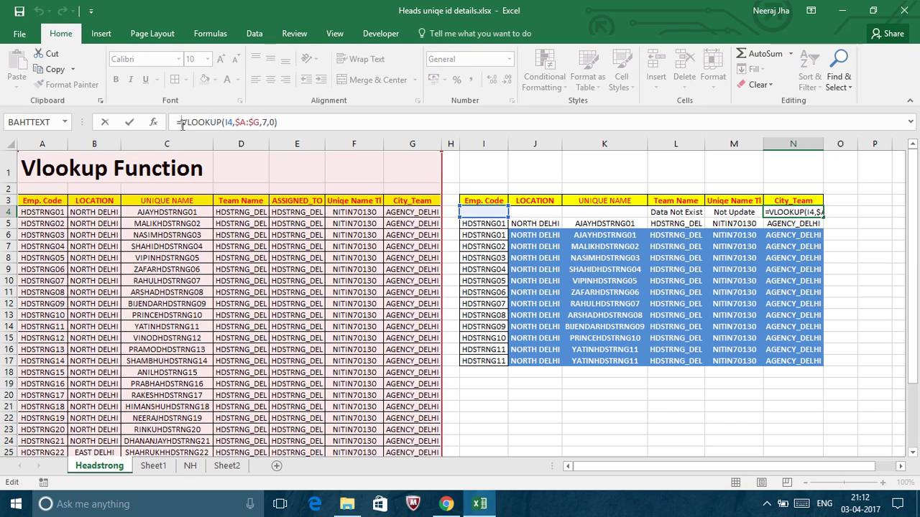
key(Escape)
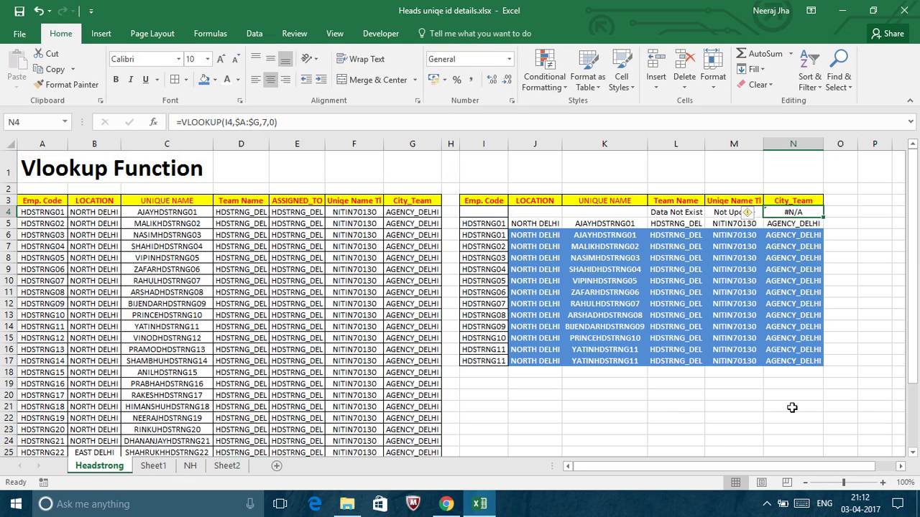
click(748, 405)
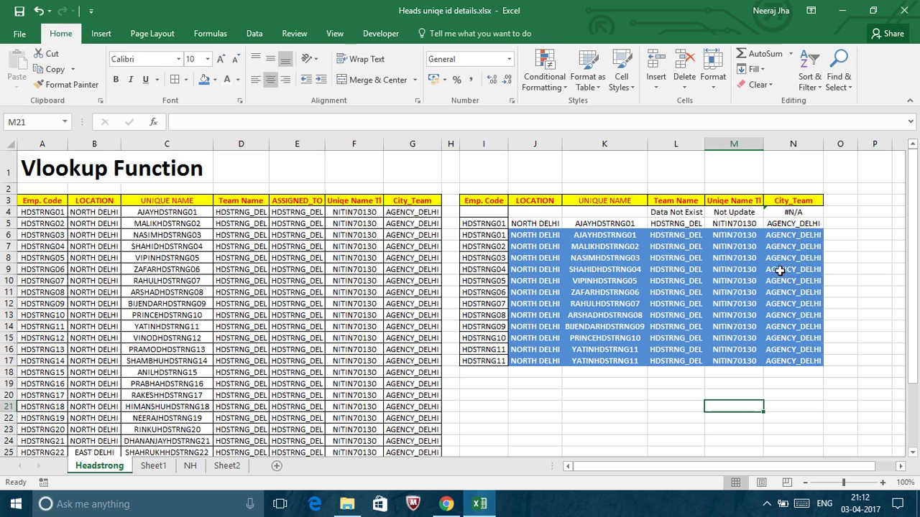
click(789, 213)
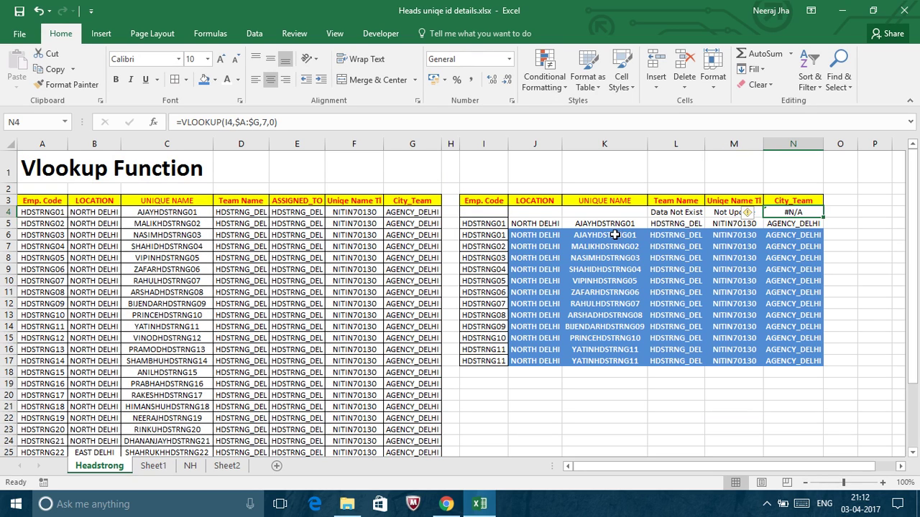
click(545, 214)
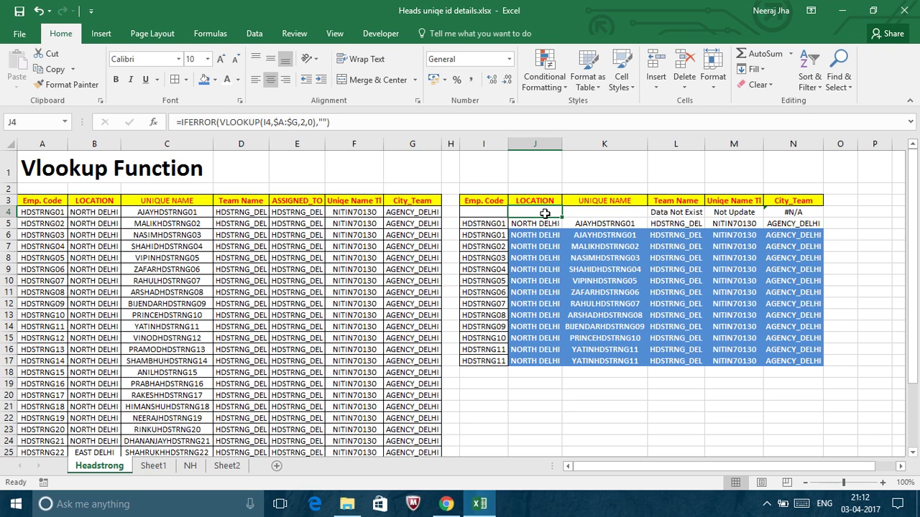
key(Right)
key(Right)
key(Left)
key(Left)
key(Right)
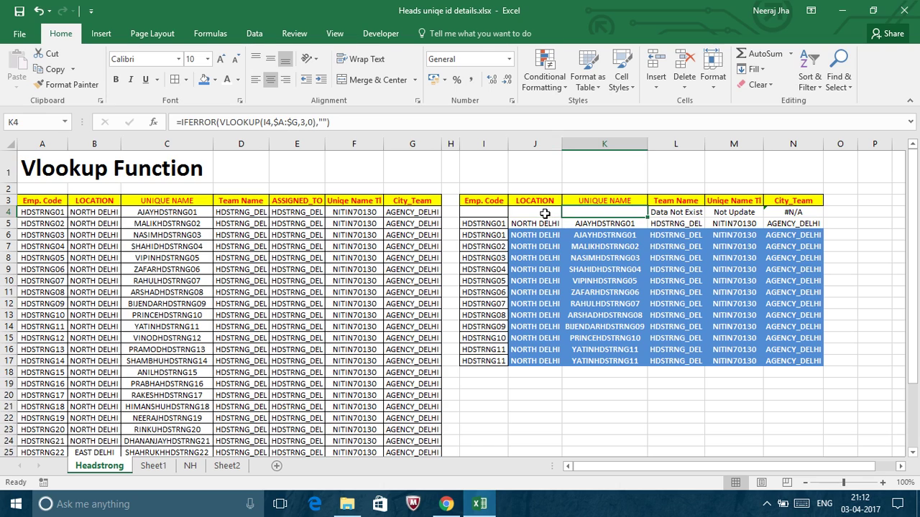
key(Left)
key(Left)
key(Right)
key(Right)
click(679, 371)
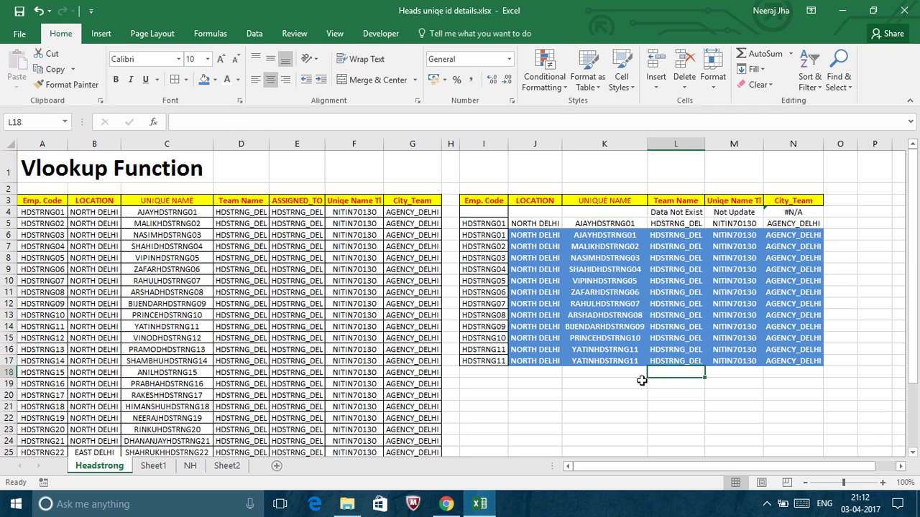
click(598, 397)
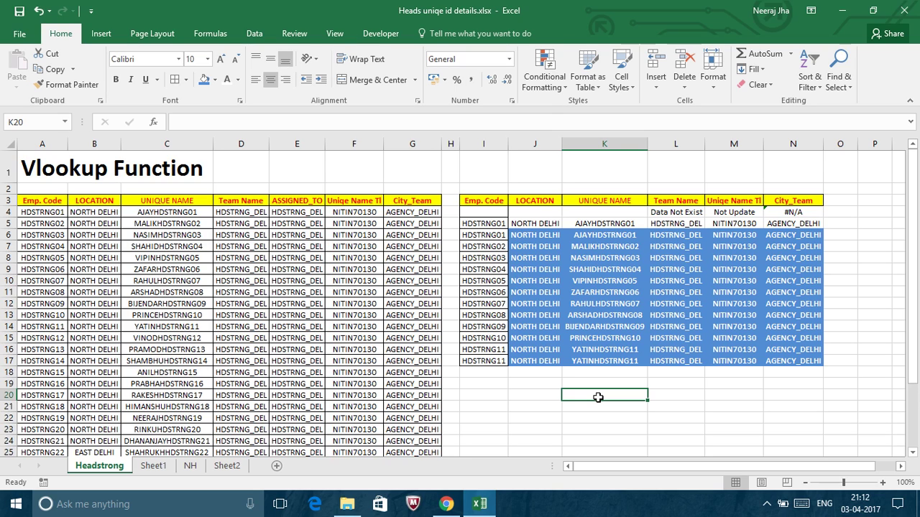
Enter label Mo No in K20, the contact's phone number in L20, and their name in J20.
text(Mo)
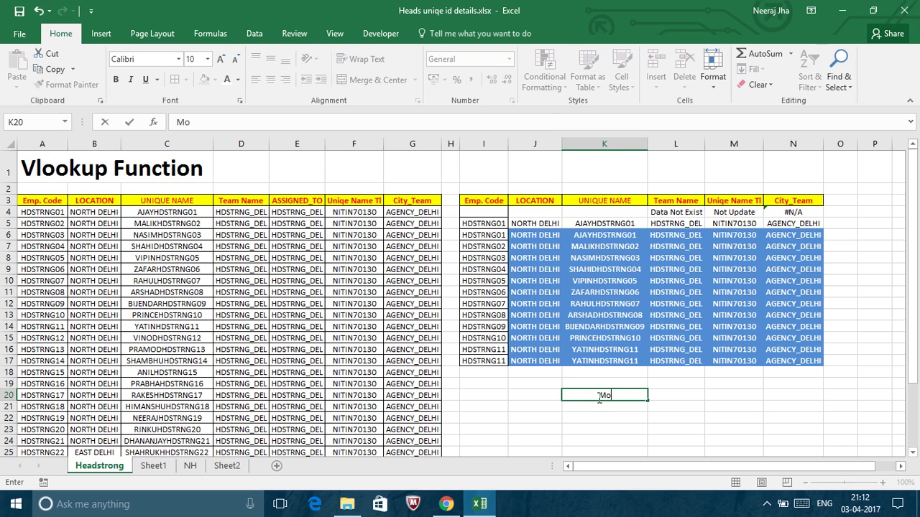
text( No)
key(Tab)
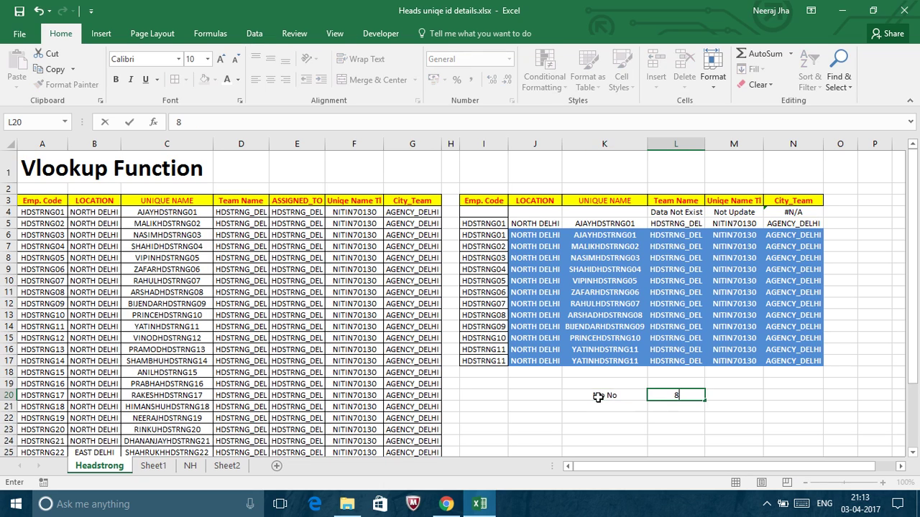
key(Return)
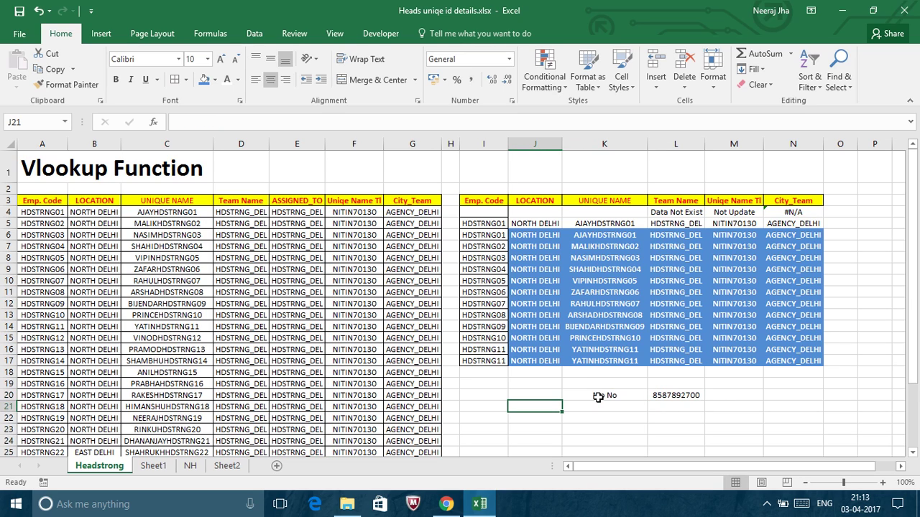
key(Up)
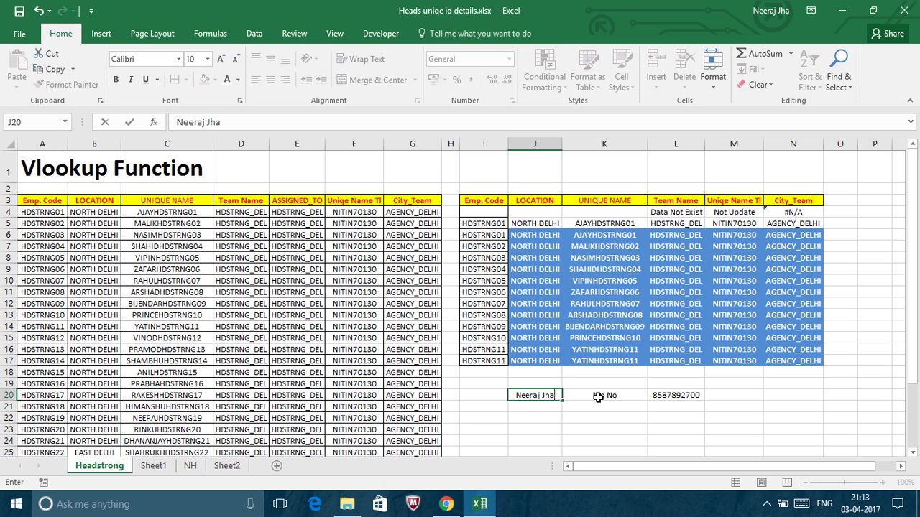
key(Return)
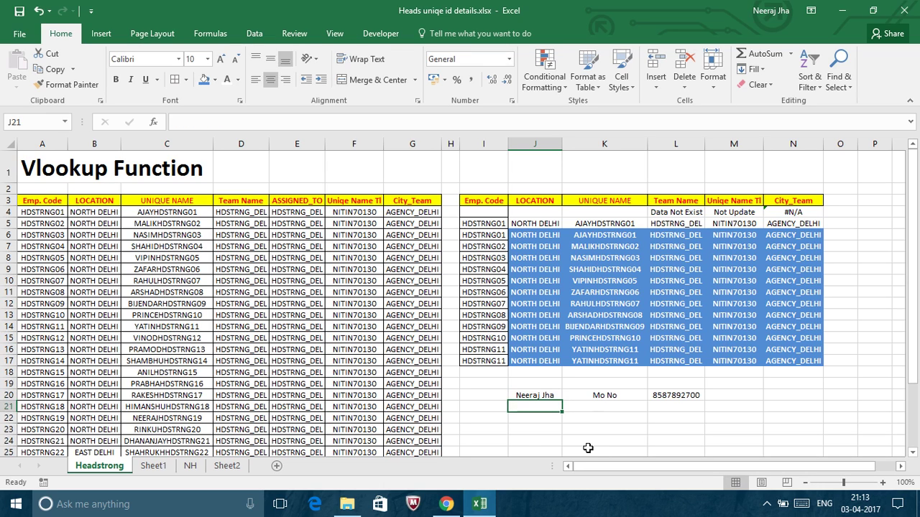
click(765, 507)
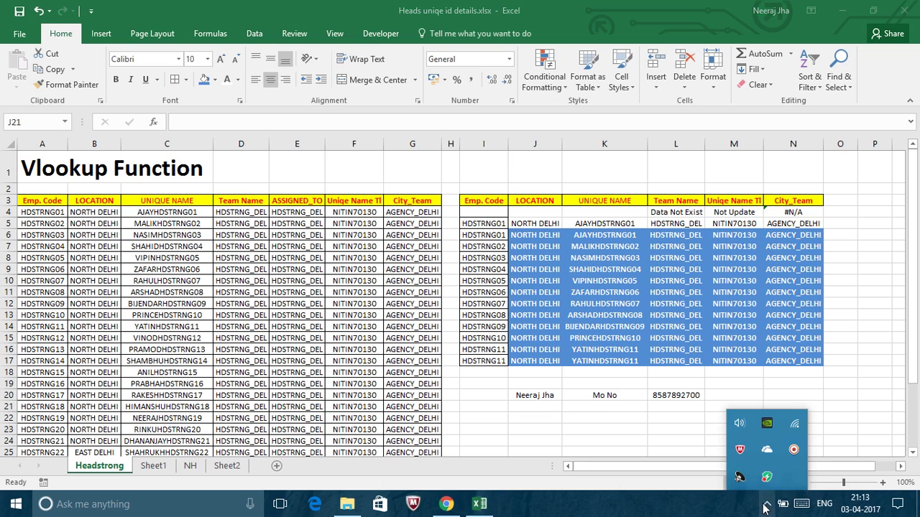
click(794, 451)
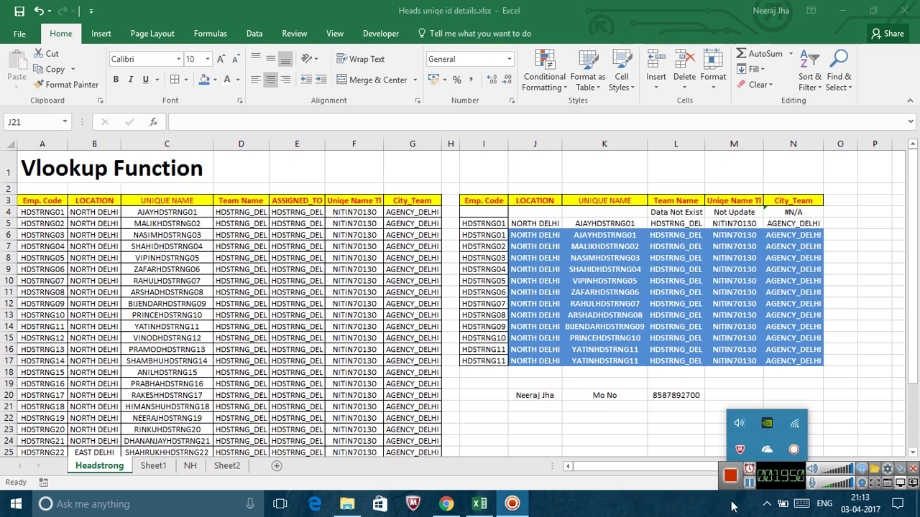